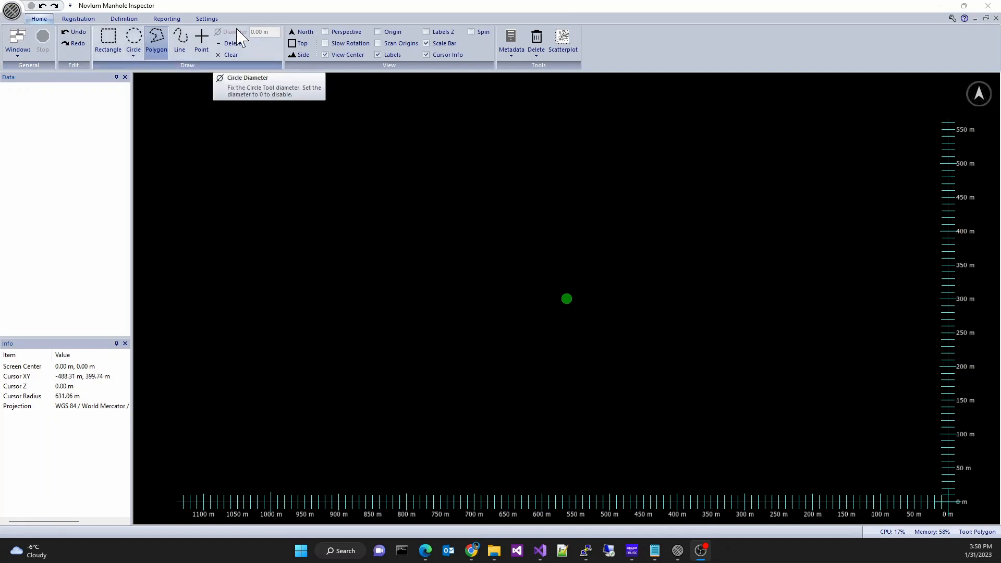
- Load the point cloud files BB-BELLB0001DH.e57, BB-NUGEN0004DH-1.e57 and BB-NUGEN0004DH-2.e57
click(11, 11)
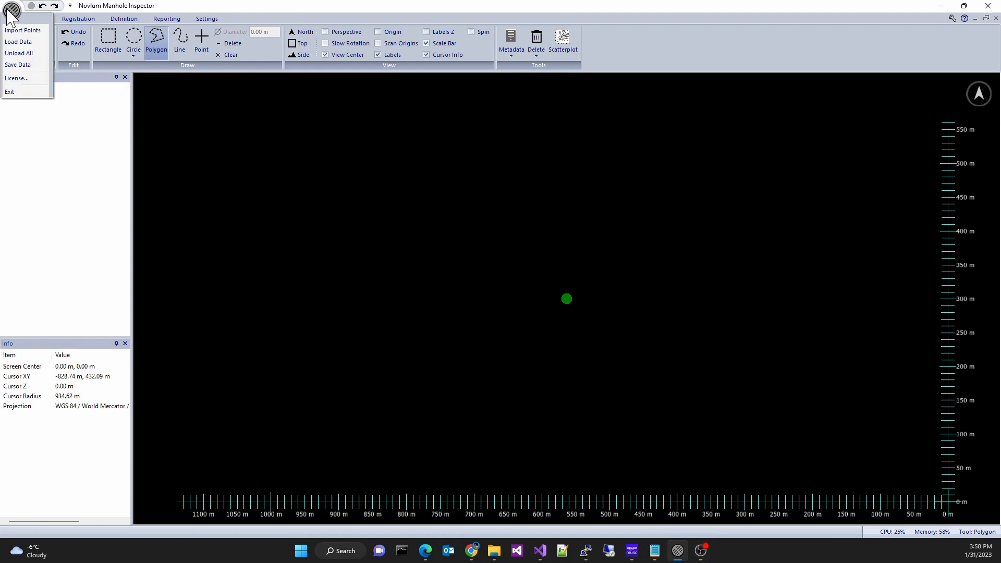
click(19, 42)
drag(523, 301, 495, 211)
click(656, 369)
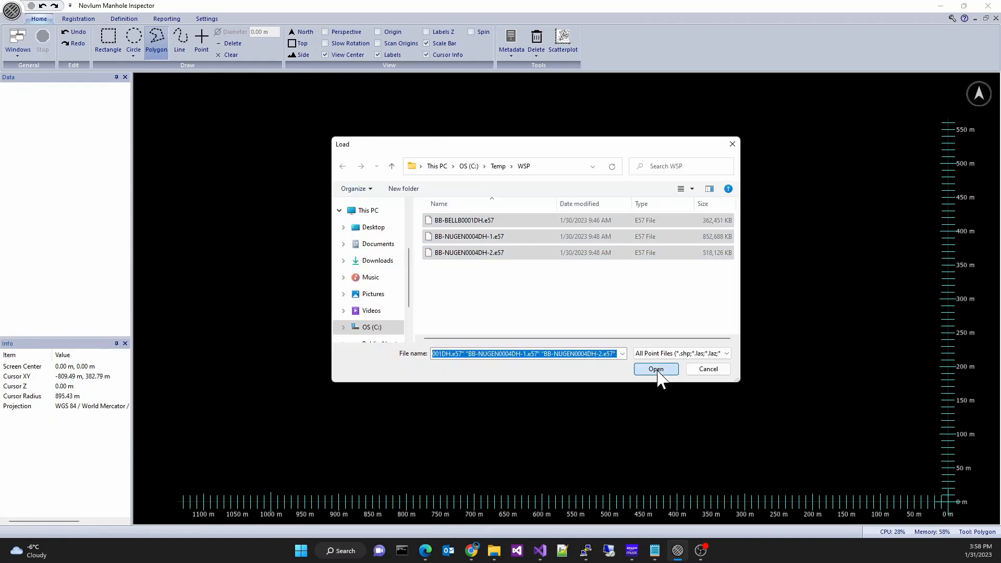
click(656, 368)
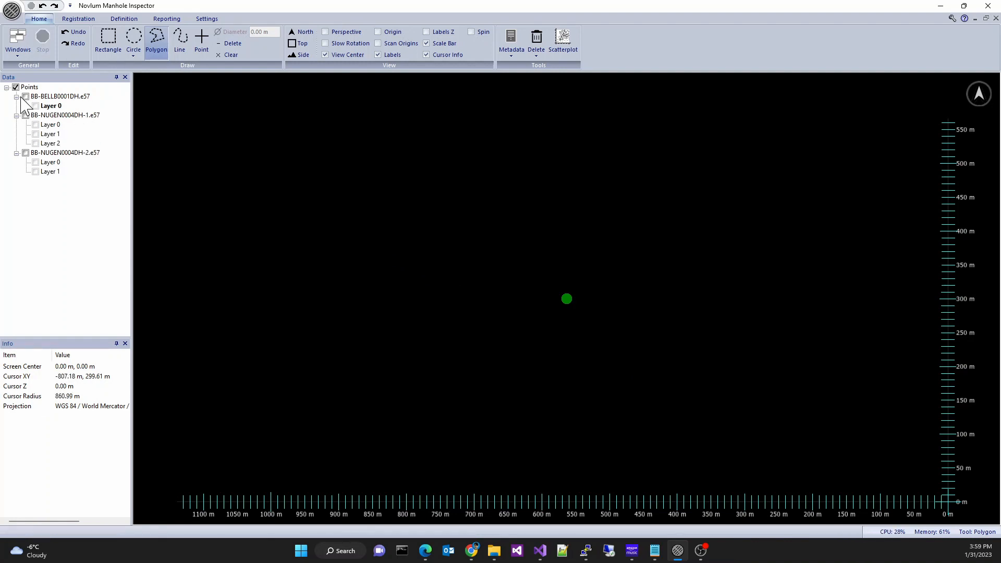
- Display the BB-BELLB0001DH data set and its Layer 0
click(20, 96)
click(26, 98)
click(20, 97)
click(36, 106)
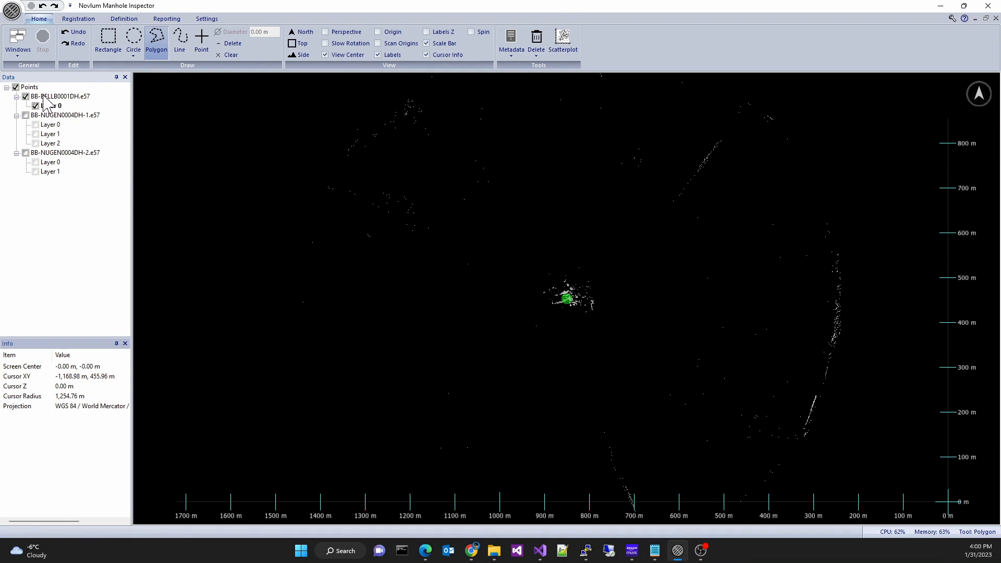
- Check all point data sets so every scan is displayed
right_click(32, 87)
click(44, 94)
- Examine the combined scans around the manhole from side and top views
middle_drag(561, 357, 540, 310)
scroll(542, 313, up, 10)
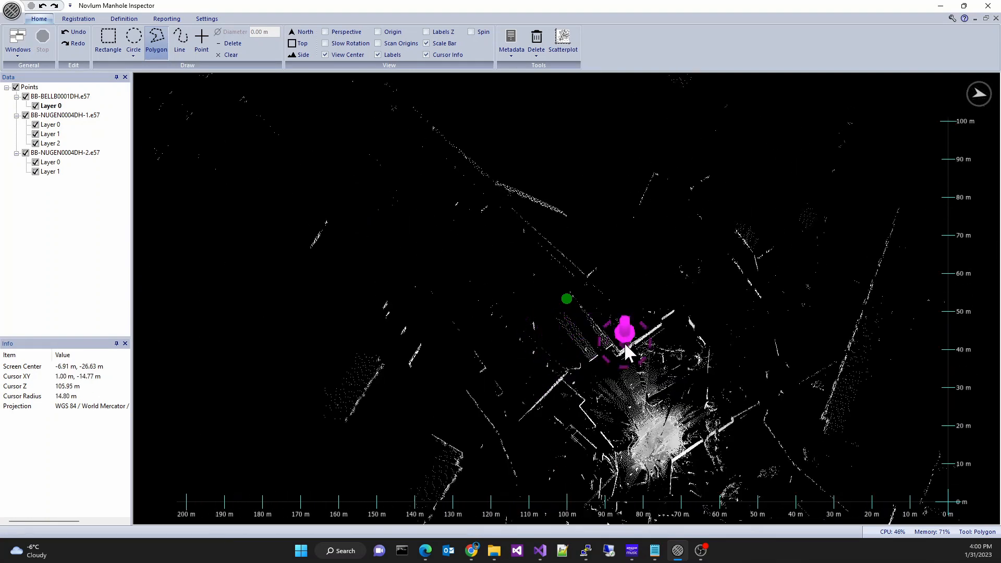
scroll(631, 346, up, 3)
middle_drag(640, 346, 612, 283)
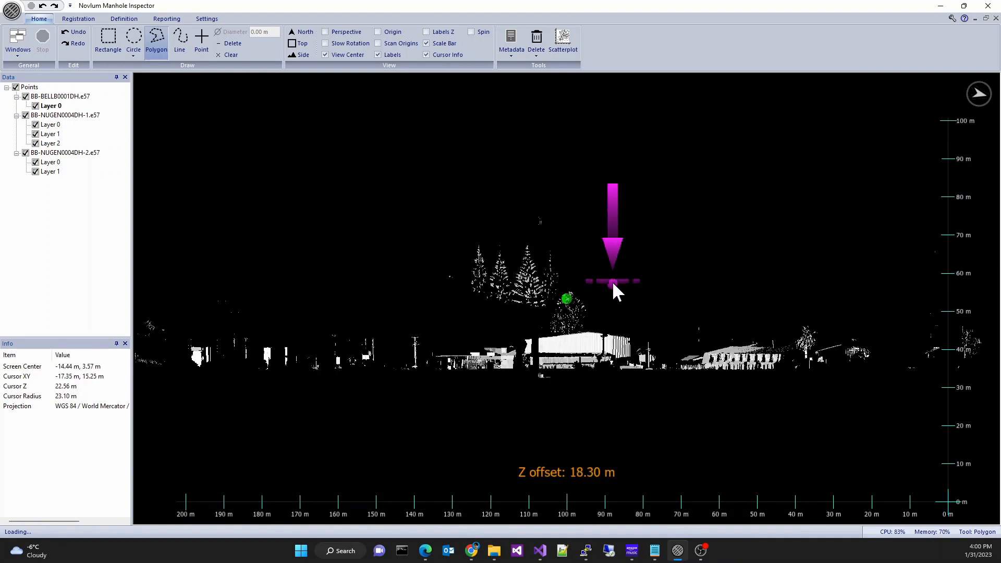
middle_drag(615, 346, 610, 329)
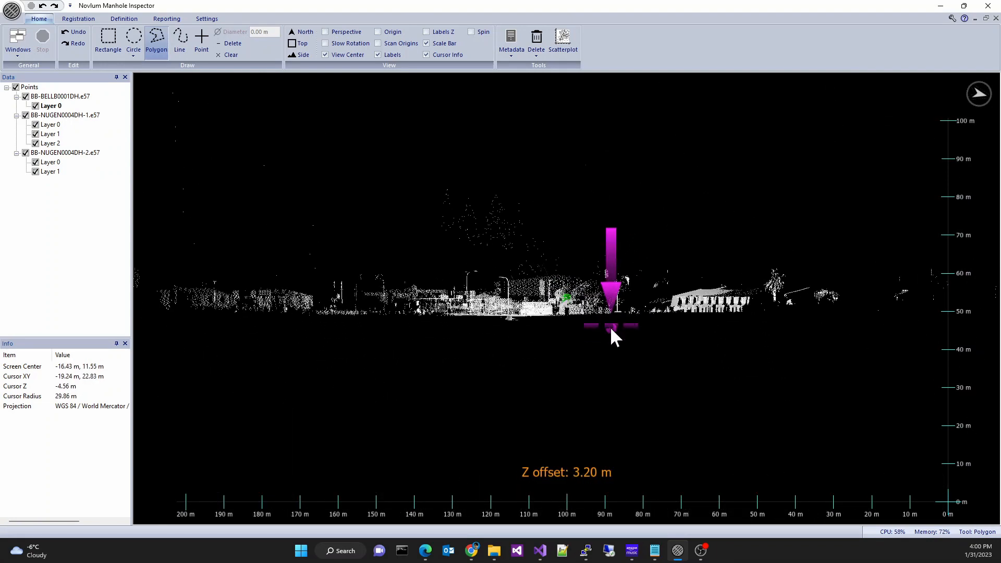
scroll(607, 323, up, 3)
key(t)
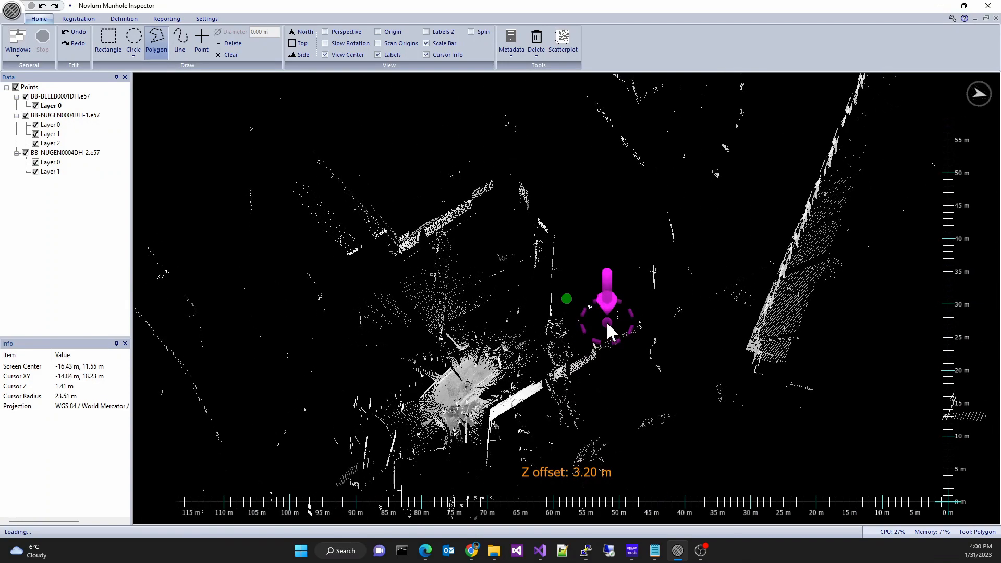
scroll(606, 323, up, 1)
scroll(606, 323, up, 1)
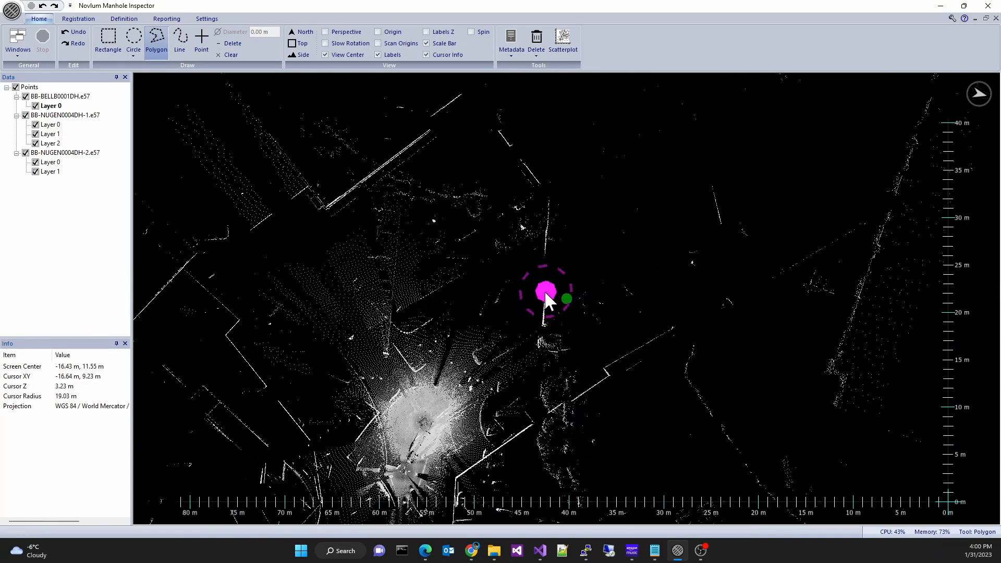
- Hide the two BB-NUGEN0004DH data sets
click(25, 116)
click(25, 153)
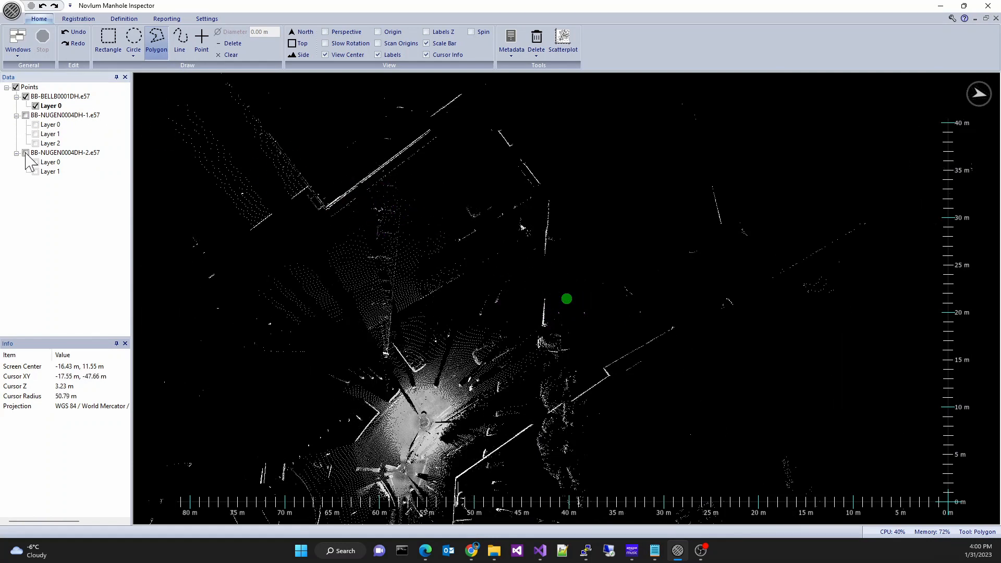
- Export the data as PT3 files, naming the BB-BELLB0001DH file BB-BELLB0001DH.pt3
right_click(64, 97)
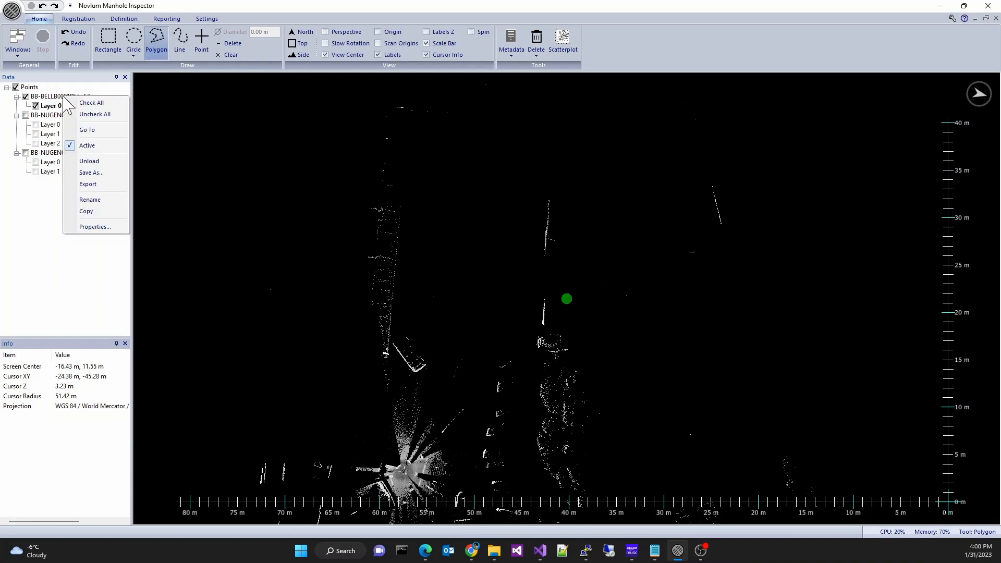
click(105, 179)
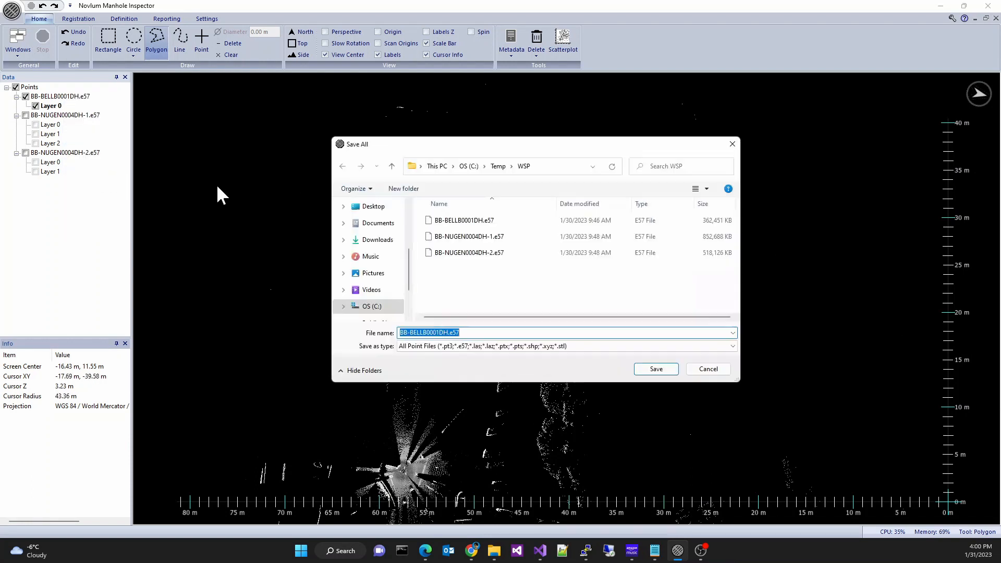
click(471, 332)
key(BackSpace)
key(BackSpace)
key(BackSpace)
text(pt3)
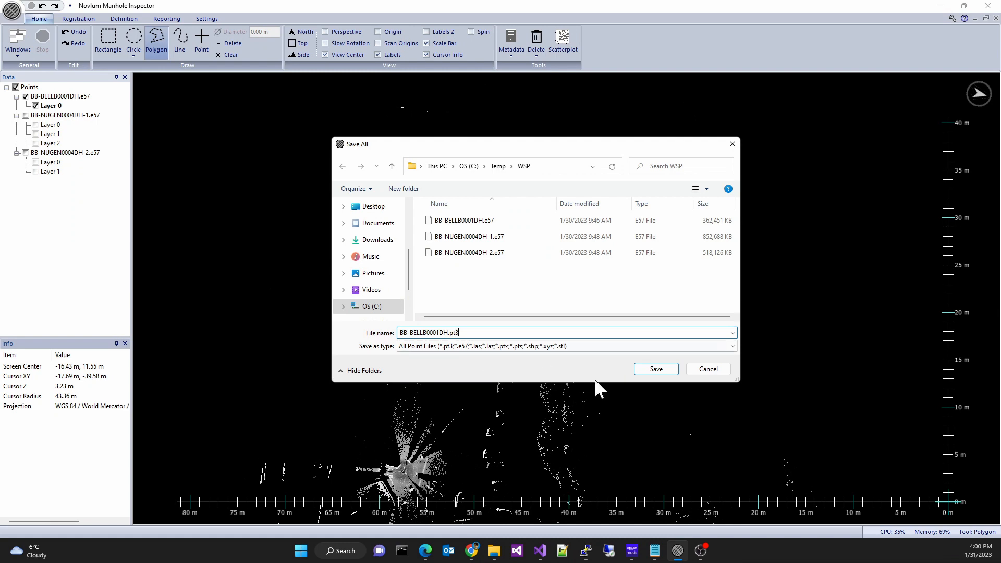
click(656, 369)
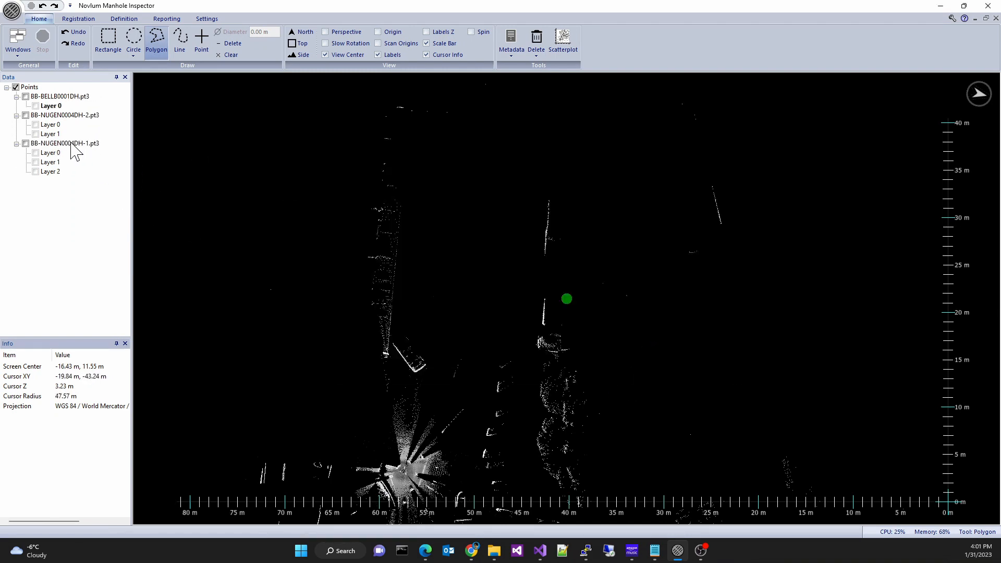
- Color the points by collection and display the BB-BELLB0001DH and BB-NUGEN0004DH-2 data sets
click(68, 20)
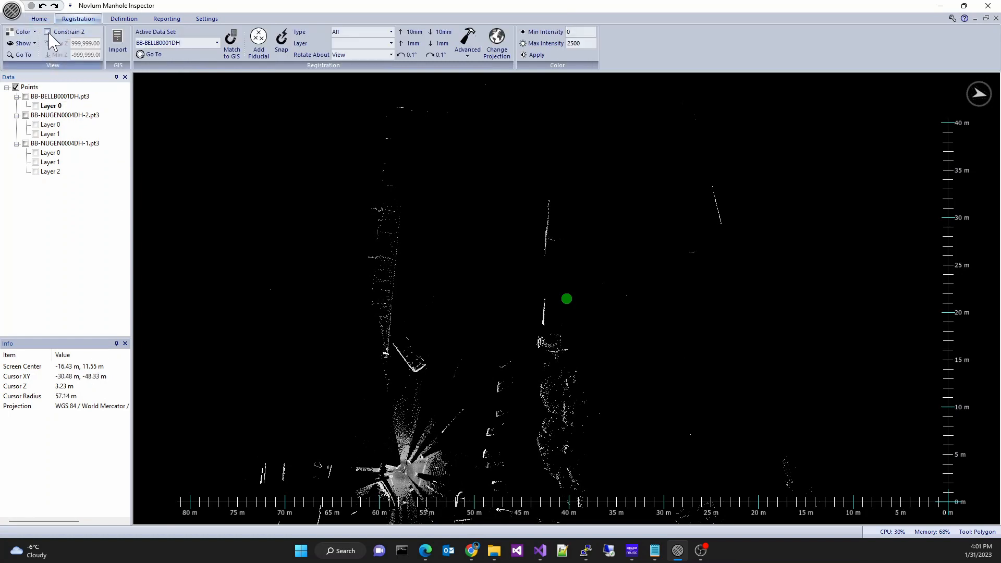
click(26, 32)
click(40, 78)
click(25, 96)
click(25, 115)
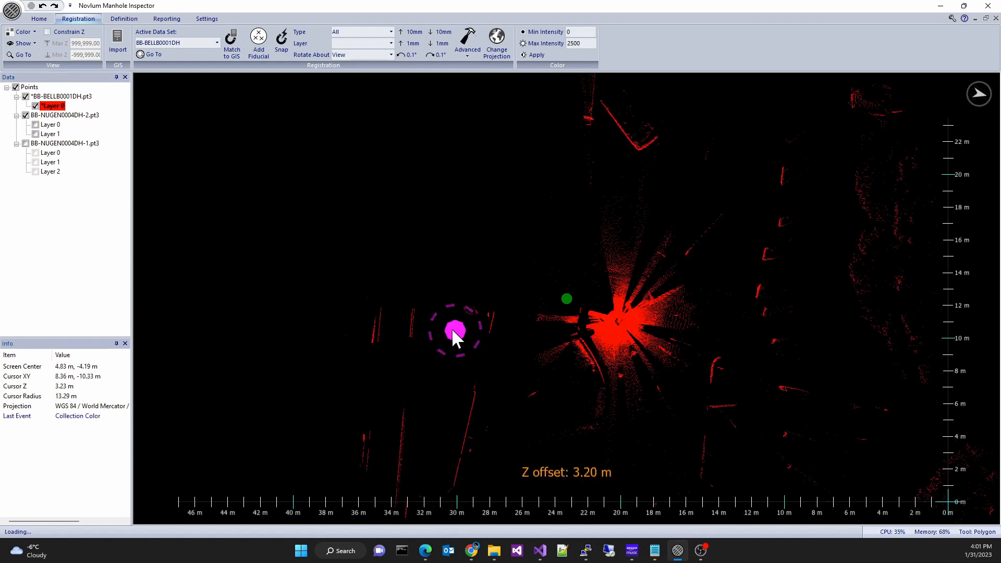
- Make BB-NUGEN0004DH-1 the active data set
middle_drag(452, 329, 433, 322)
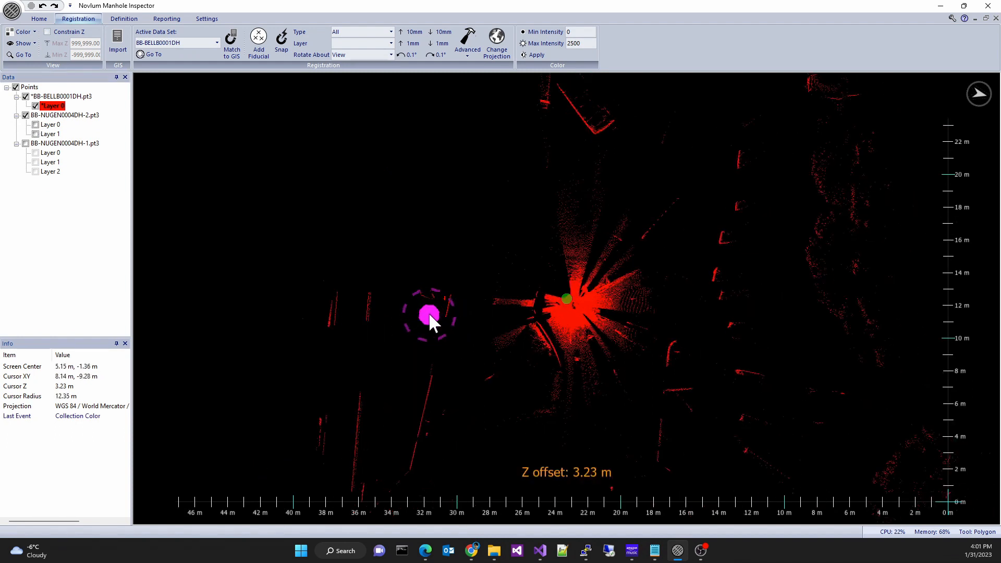
right_click(83, 148)
click(107, 192)
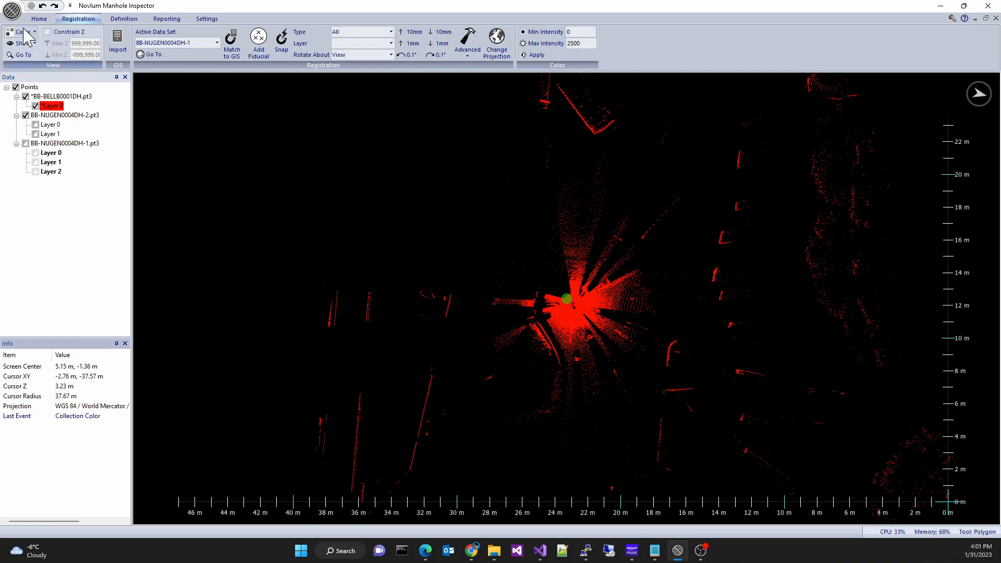
- Color the active data set by layer, selecting all of its layers
click(25, 34)
click(46, 67)
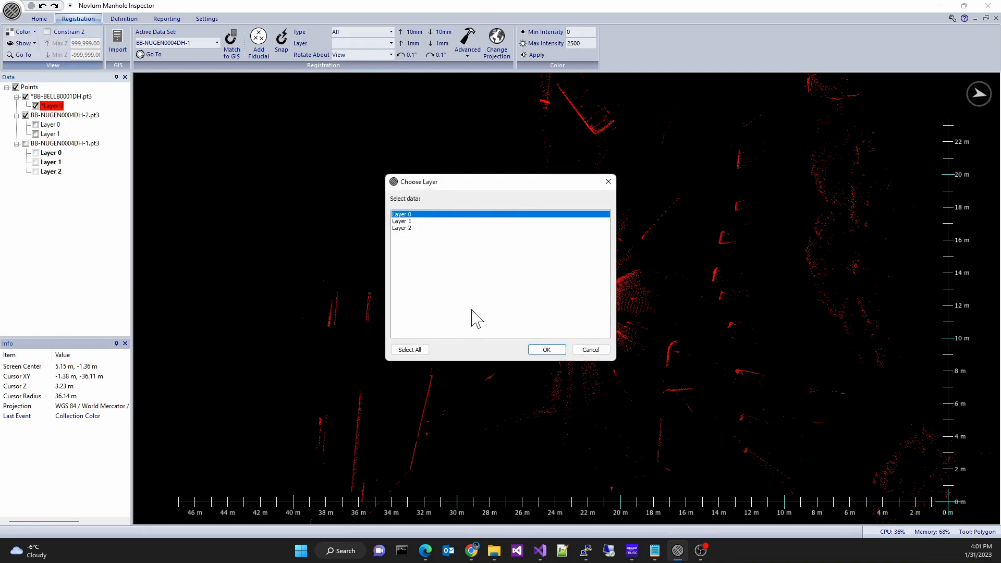
click(409, 349)
click(547, 350)
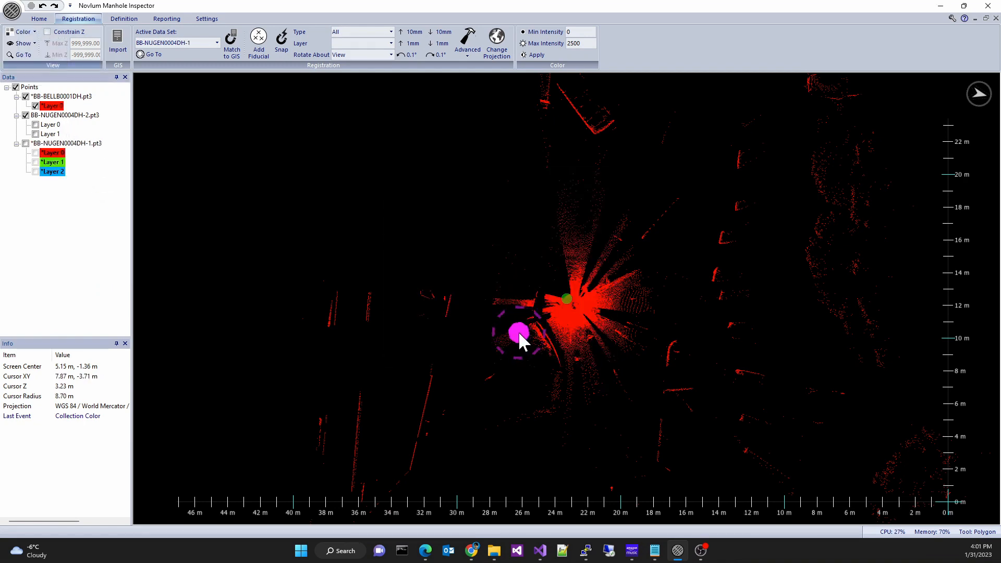
- Examine the manhole and surrounding ground in a close side view
middle_drag(524, 330, 511, 234)
scroll(511, 332, up, 4)
scroll(562, 311, up, 2)
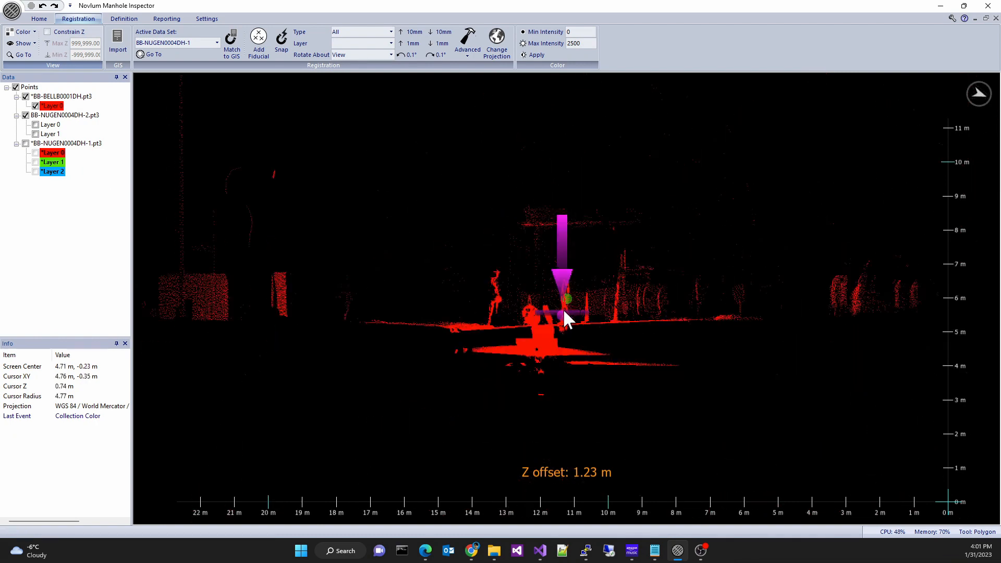
scroll(562, 311, up, 5)
middle_drag(522, 334, 601, 301)
scroll(596, 300, down, 3)
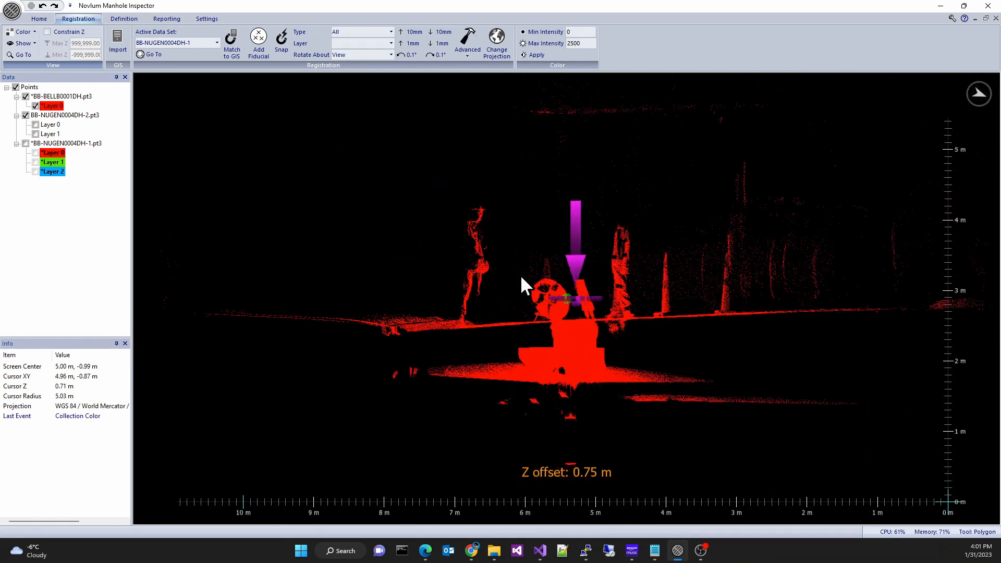
click(364, 35)
click(367, 56)
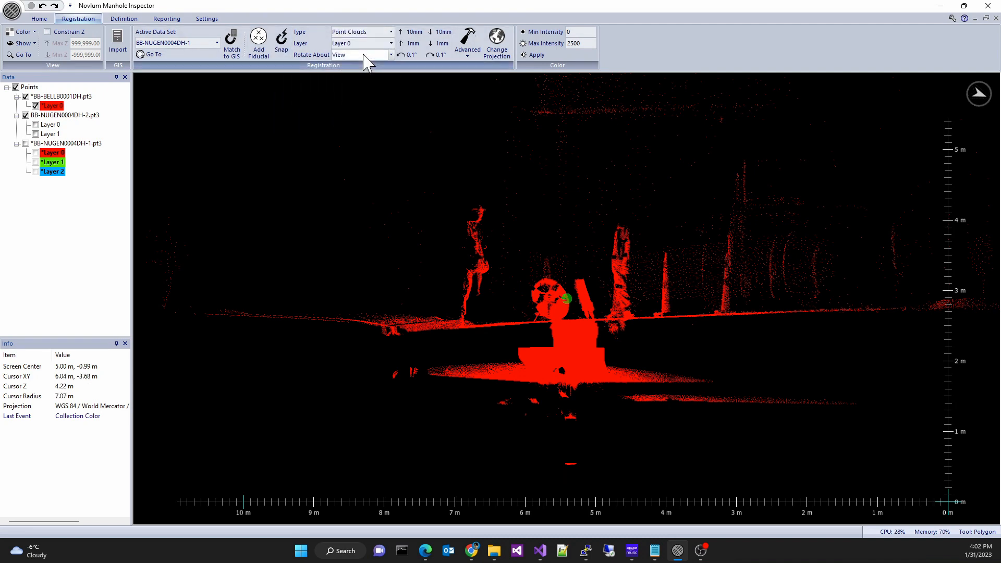
click(363, 33)
click(359, 66)
click(363, 32)
click(359, 46)
- Define the projection for all data sets
middle_drag(474, 165, 486, 333)
mouse_move(498, 289)
middle_down()
mouse_move(390, 254)
mouse_move(501, 268)
mouse_move(457, 261)
middle_up()
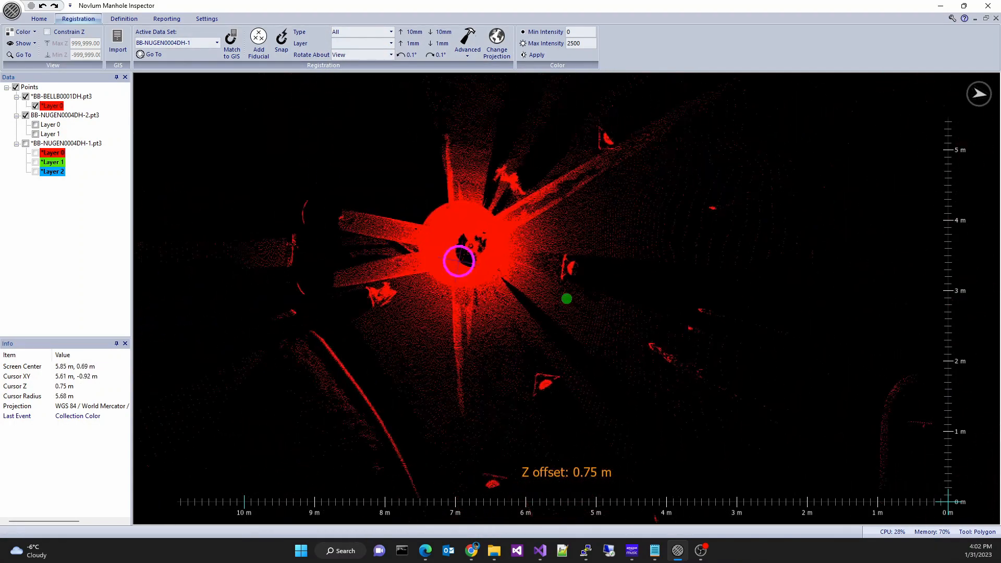
middle_drag(581, 320, 571, 301)
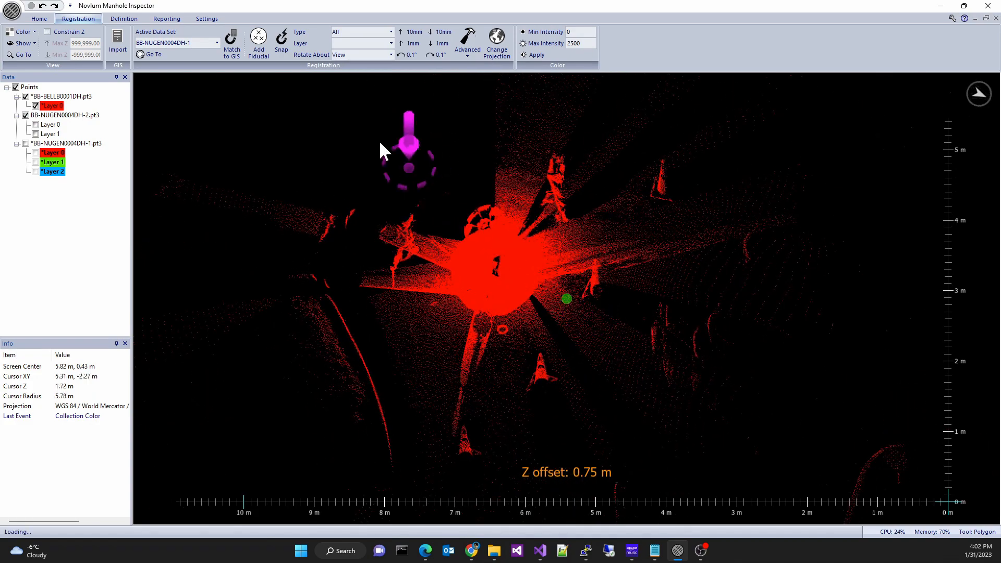
click(351, 55)
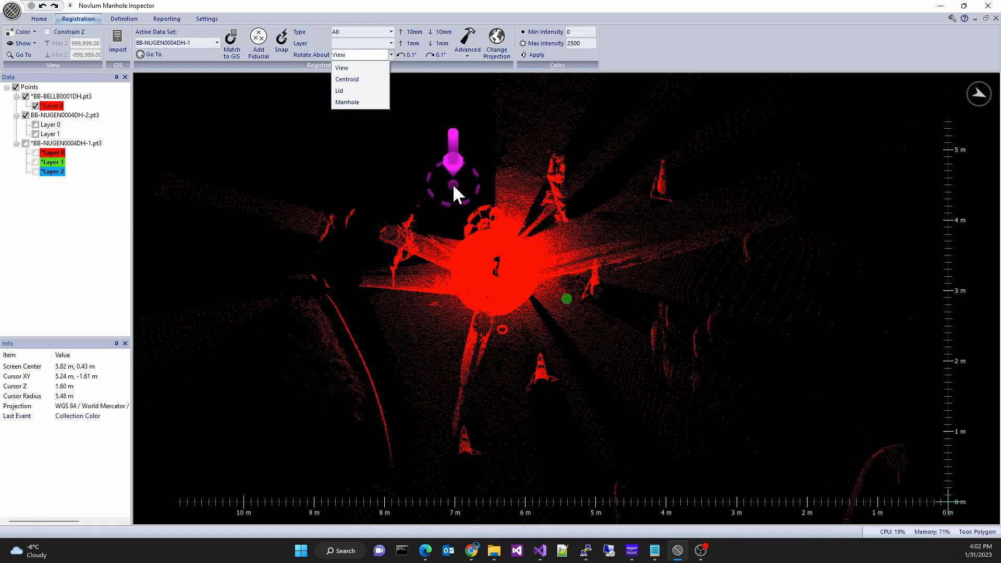
middle_drag(453, 183, 428, 286)
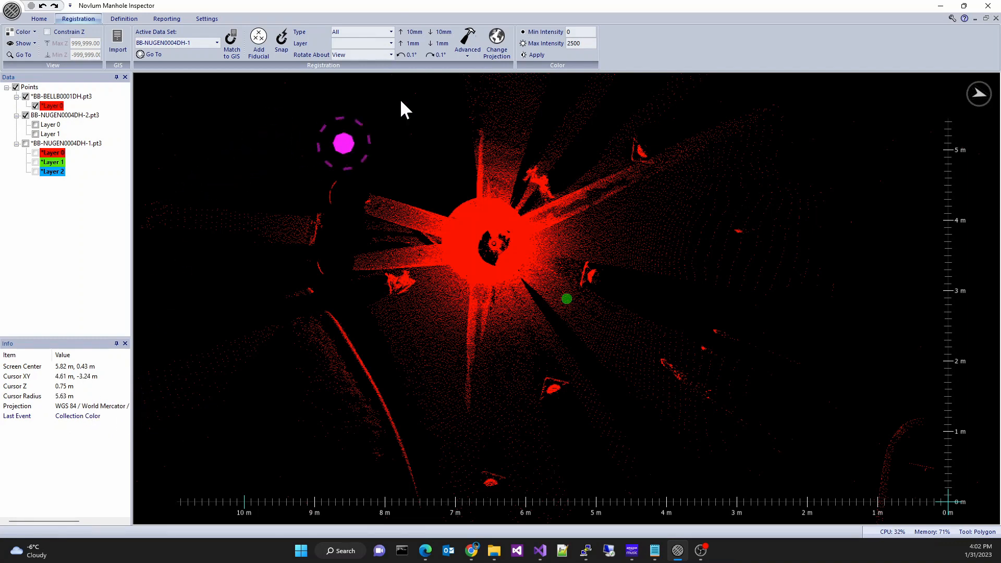
click(496, 42)
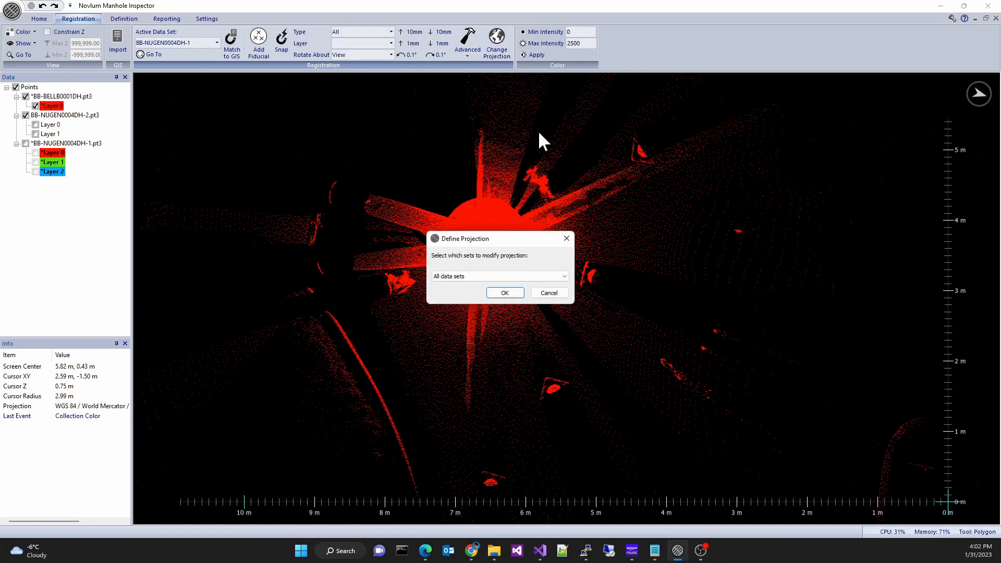
click(544, 276)
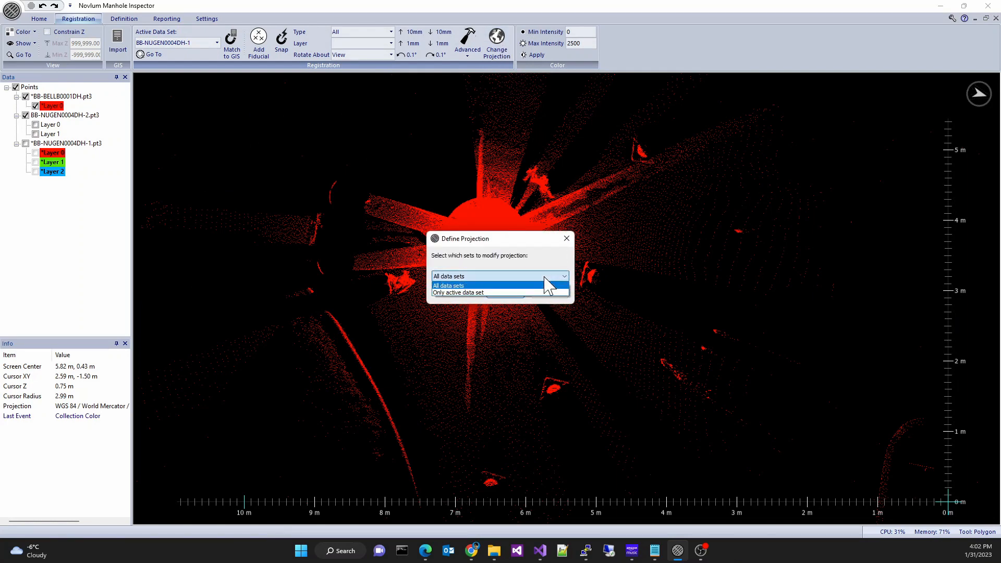
click(537, 273)
click(505, 292)
click(468, 43)
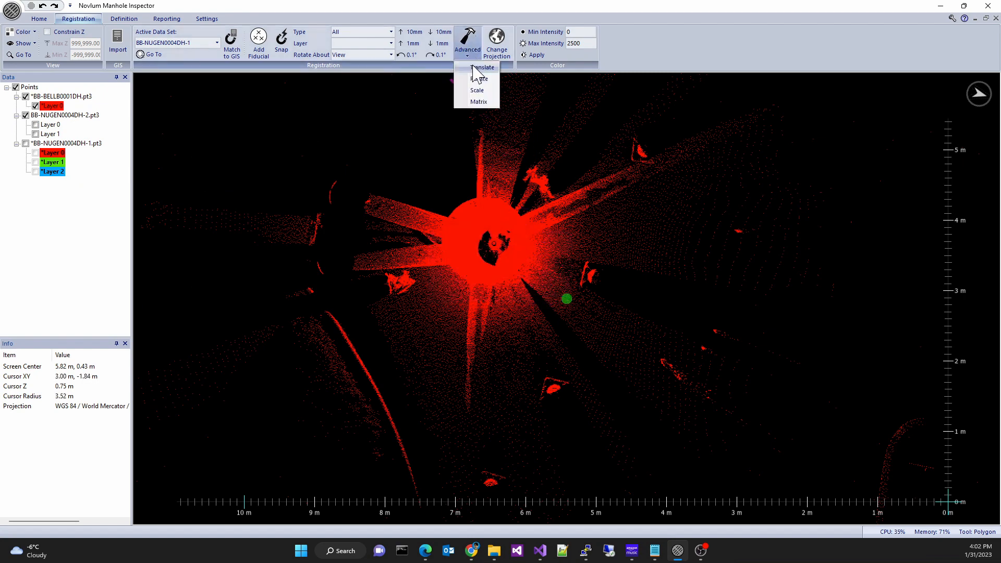
click(473, 67)
click(593, 308)
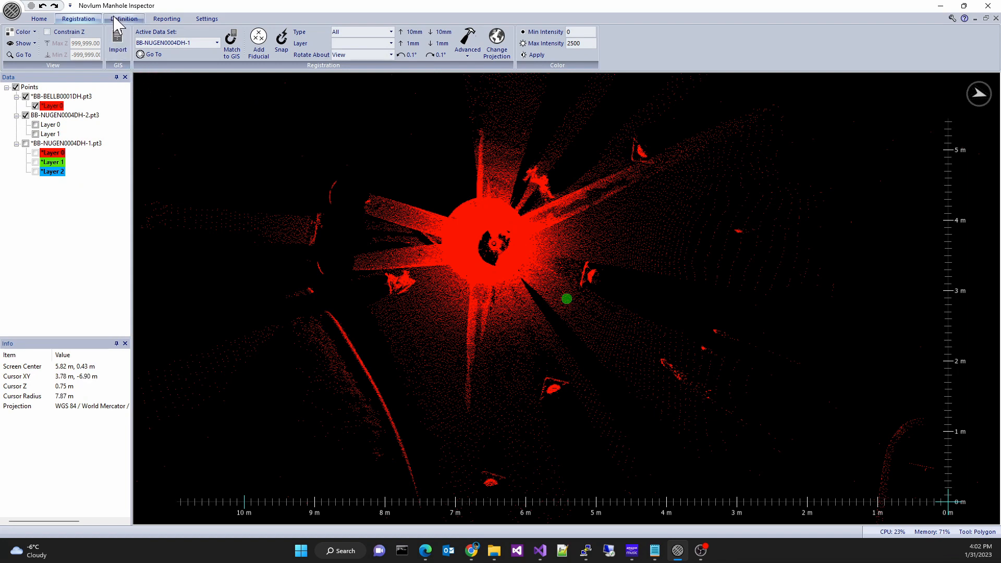
- Import from GIS using the New Plymouth District Council, New Zealand source
click(121, 47)
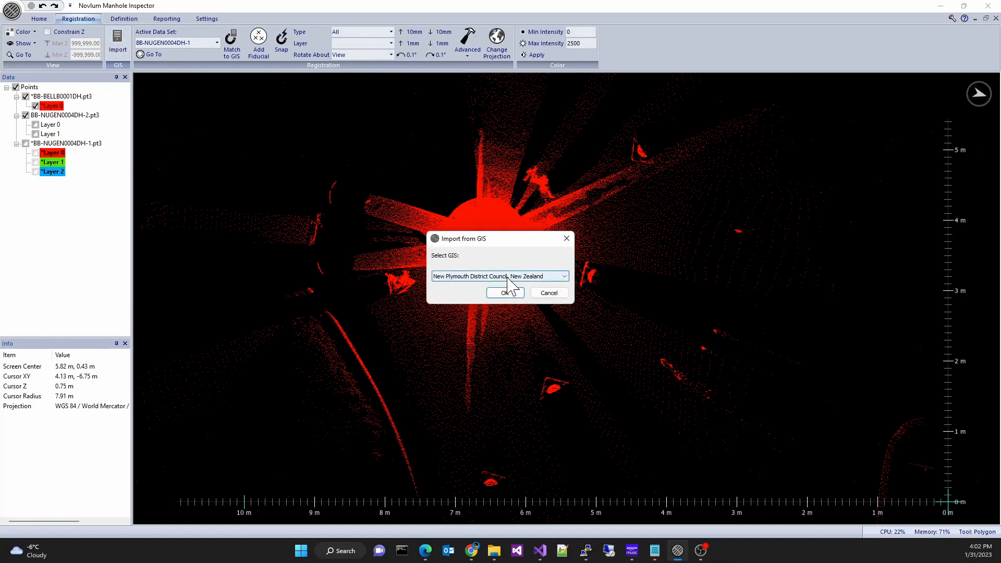
click(508, 293)
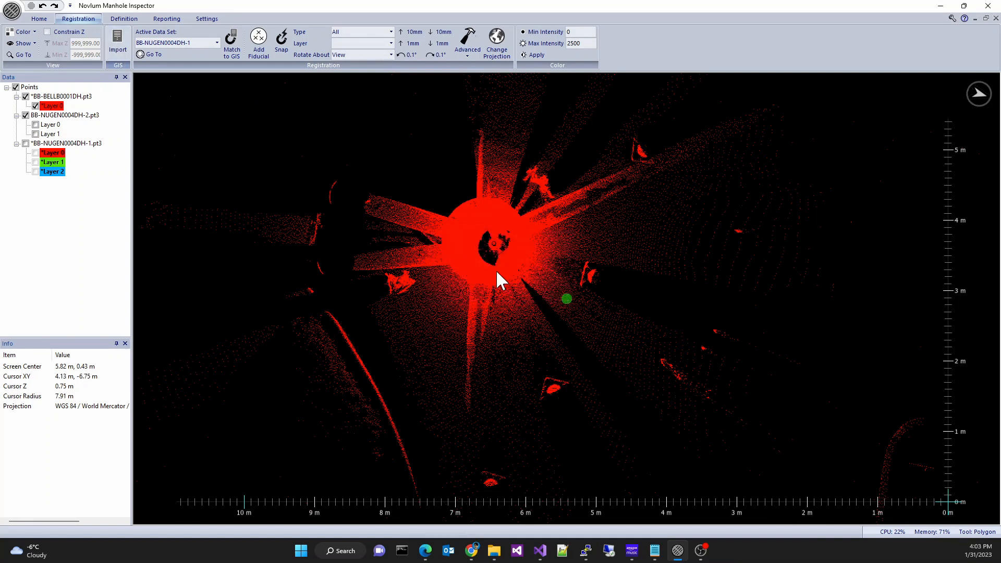
click(501, 277)
click(502, 293)
click(508, 293)
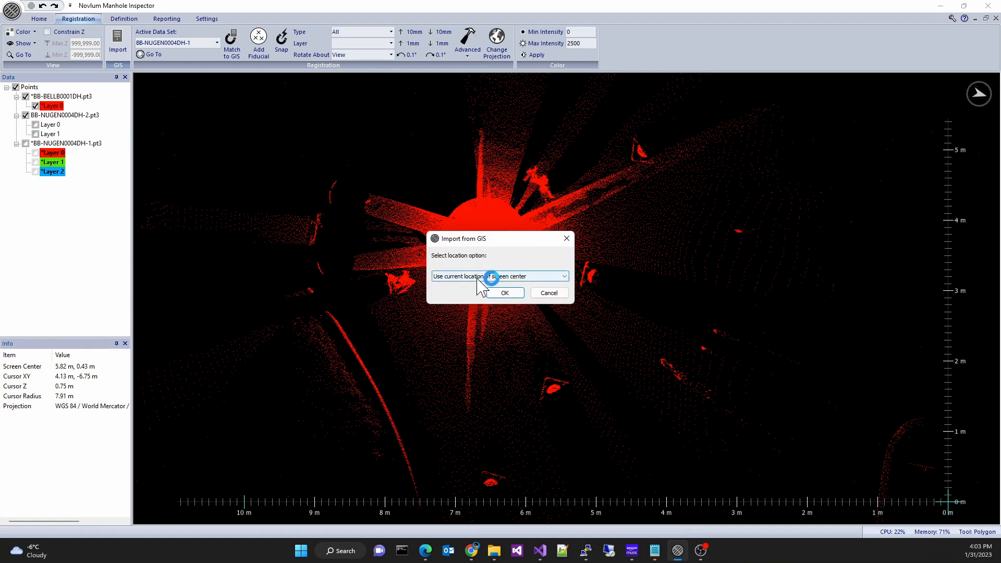
- Choose to locate the GIS import by entering a geographic latitude/longitude coordinate
click(499, 277)
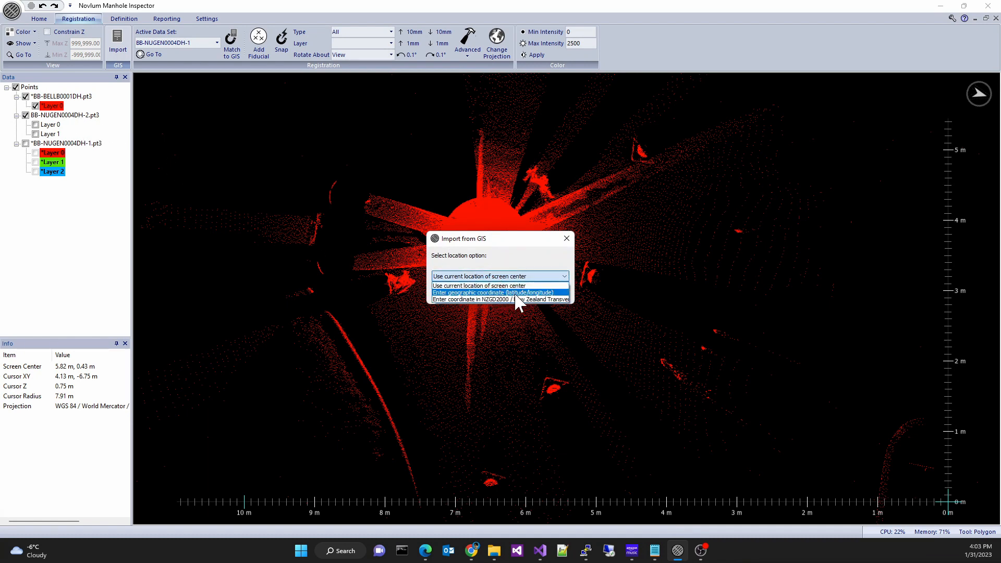
click(555, 292)
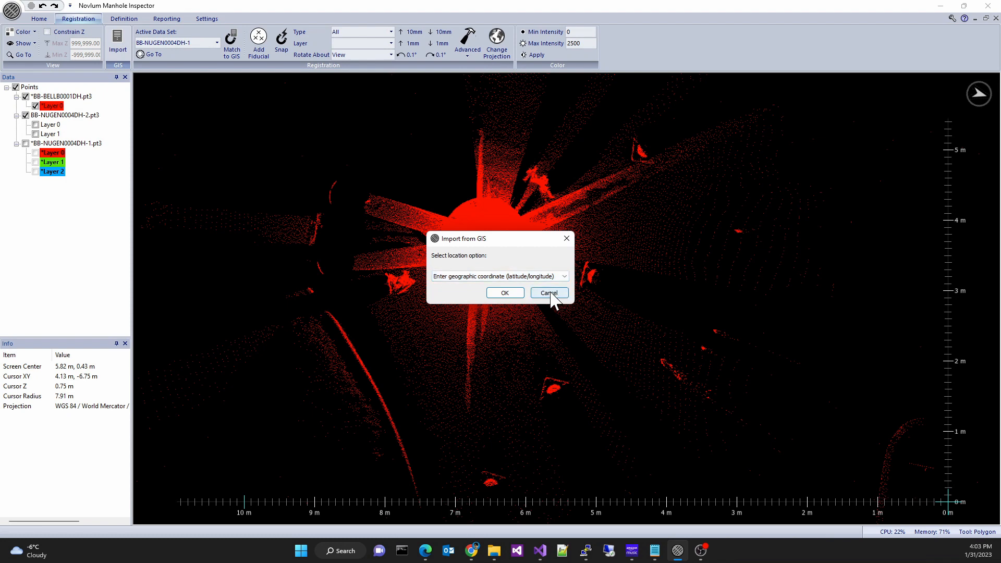
click(505, 293)
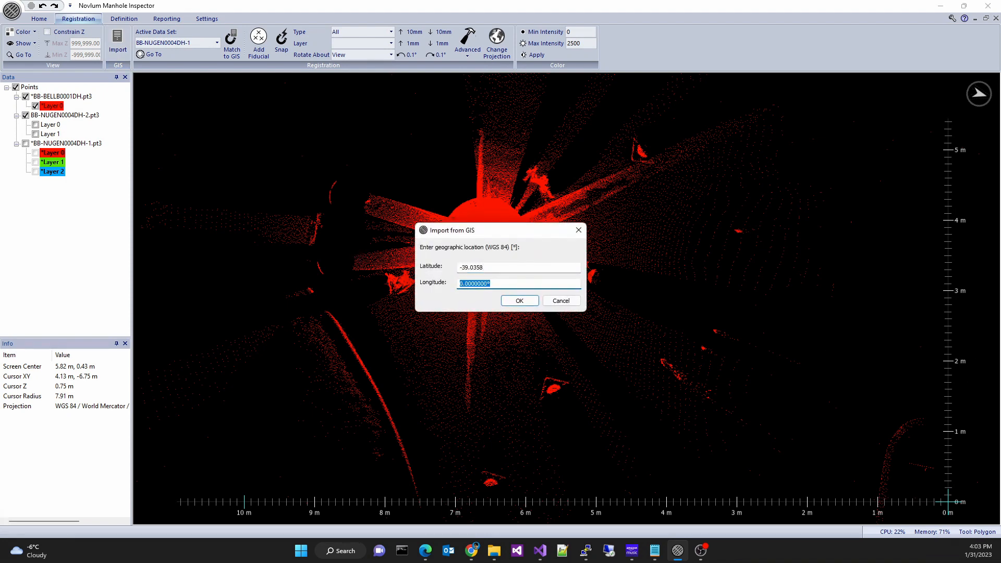
- Confirm the latitude -39.0358 location and save the GIS import as Infrastructure_Stormwater.df3
click(516, 301)
click(512, 295)
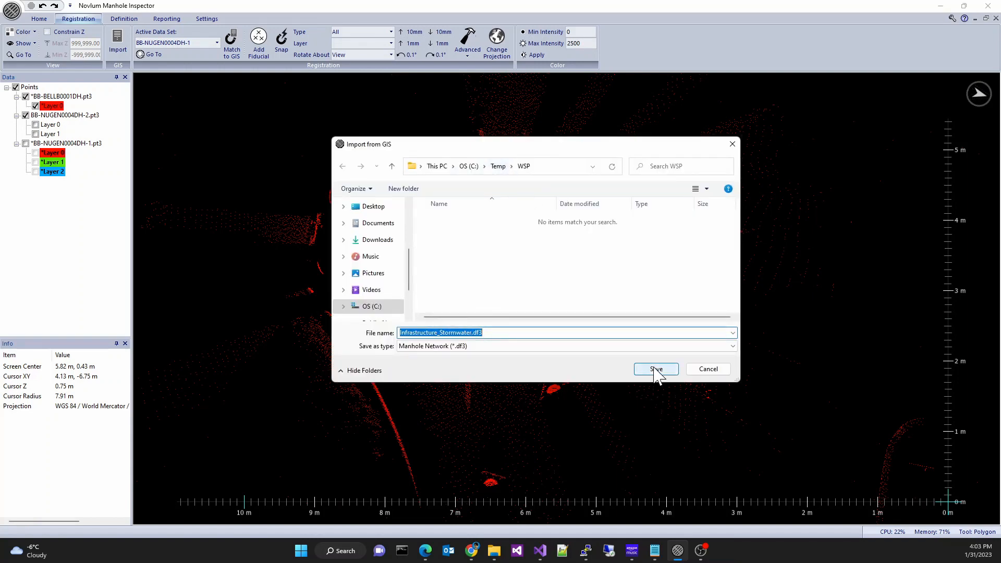
click(655, 368)
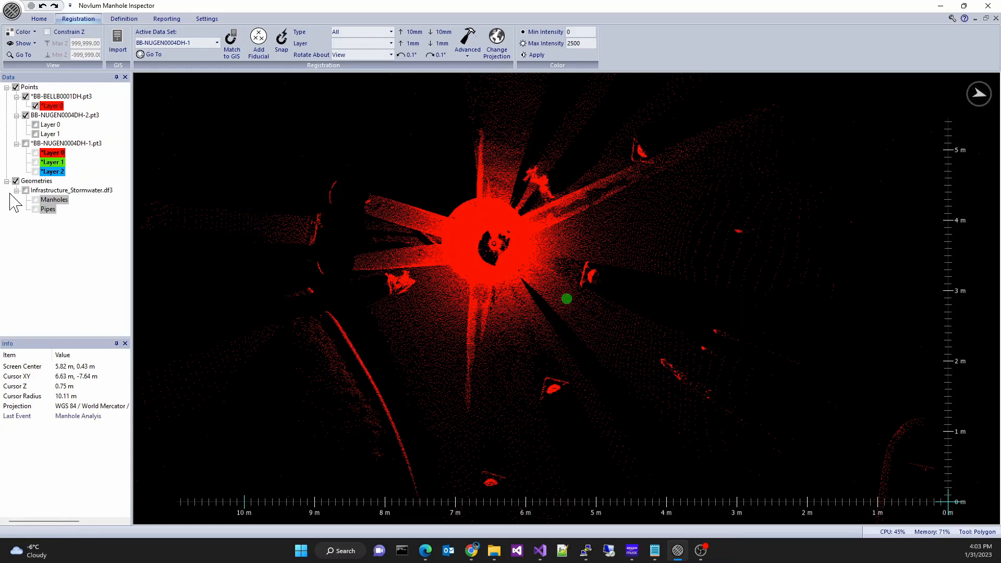
- Display the imported stormwater manholes and pipes and go to them in the view
click(25, 191)
right_click(53, 189)
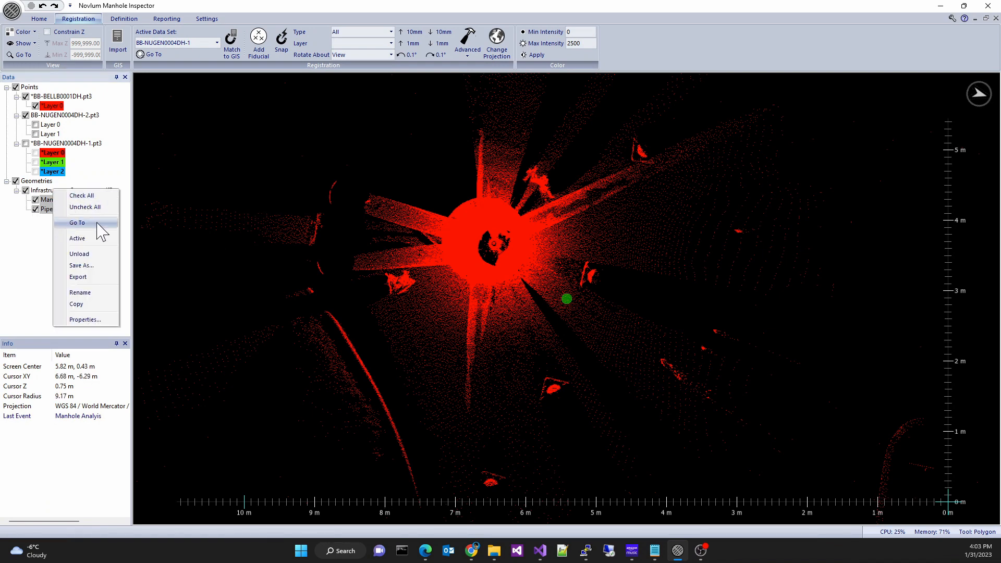
click(97, 223)
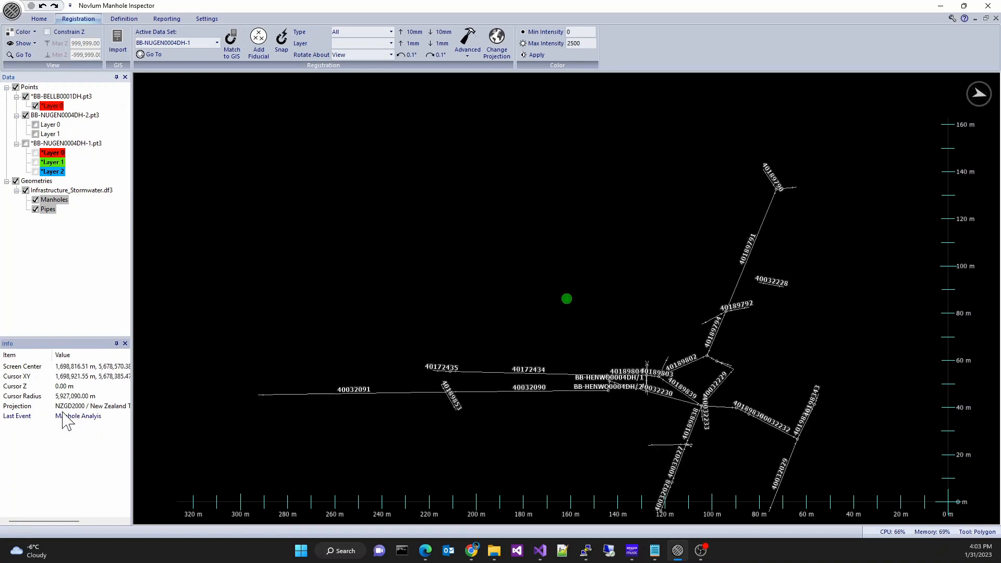
scroll(511, 355, up, 3)
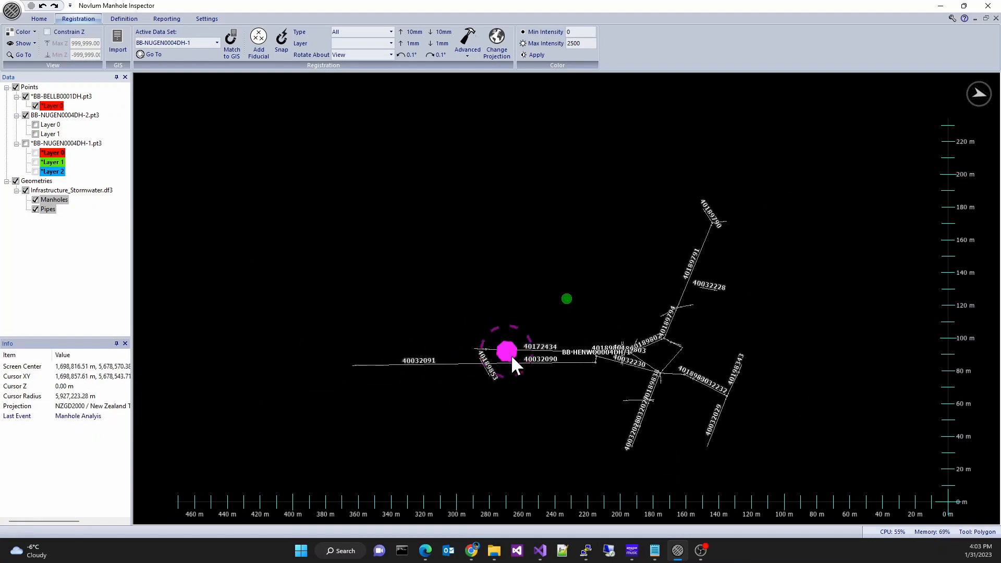
scroll(586, 323, up, 8)
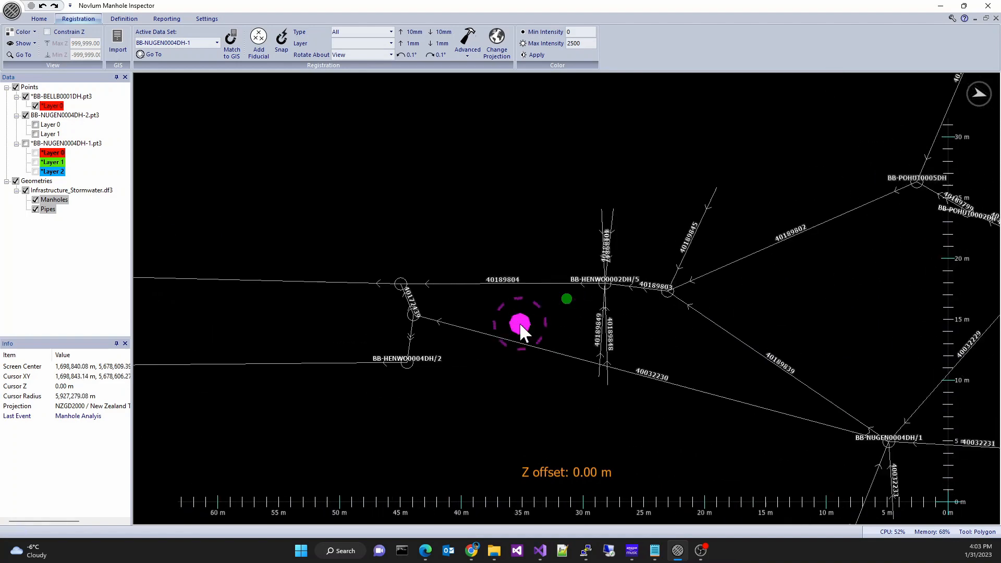
middle_drag(696, 252, 505, 307)
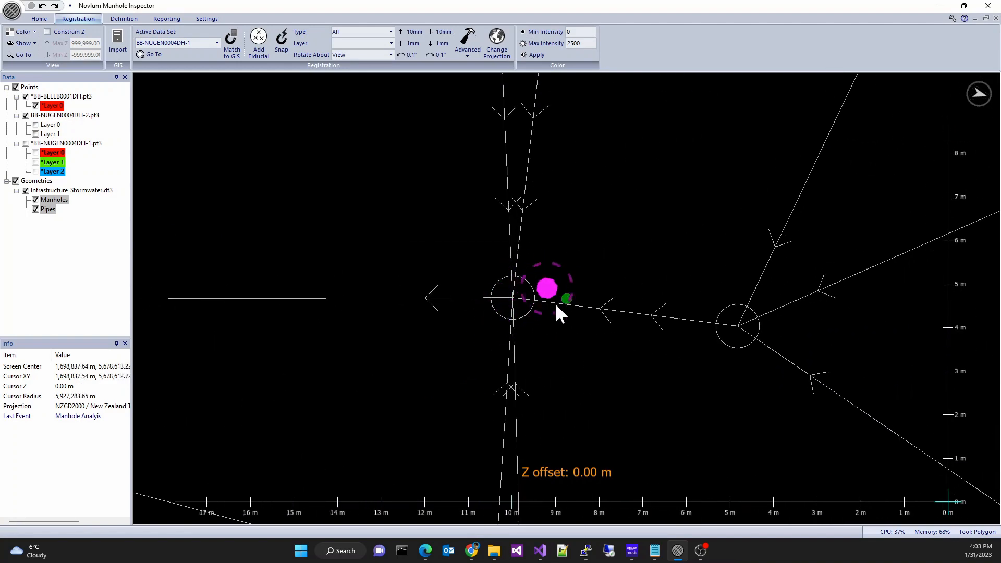
middle_drag(755, 318, 550, 316)
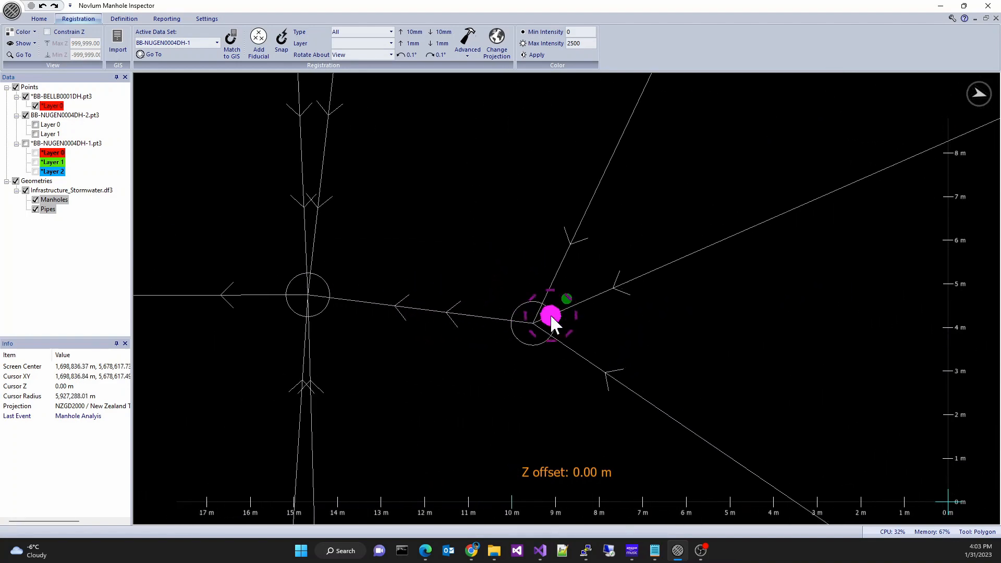
mouse_move(641, 370)
middle_down()
mouse_move(640, 320)
mouse_move(621, 276)
mouse_move(564, 364)
middle_up()
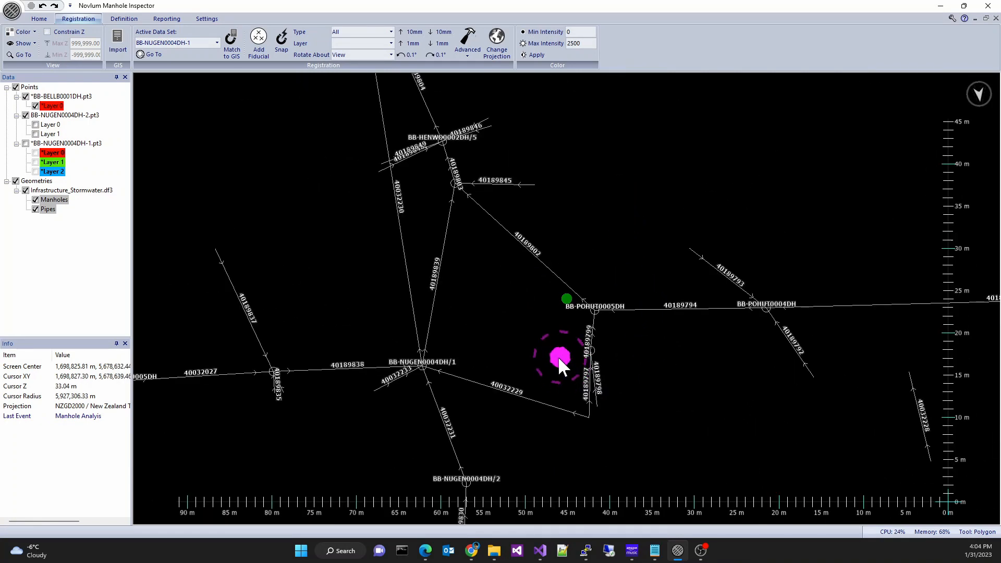
- Match the BB-BELLB0001DH scan to the Infrastructure_Stormwater.df3 GIS data set, accepting the projection change
click(197, 45)
click(197, 73)
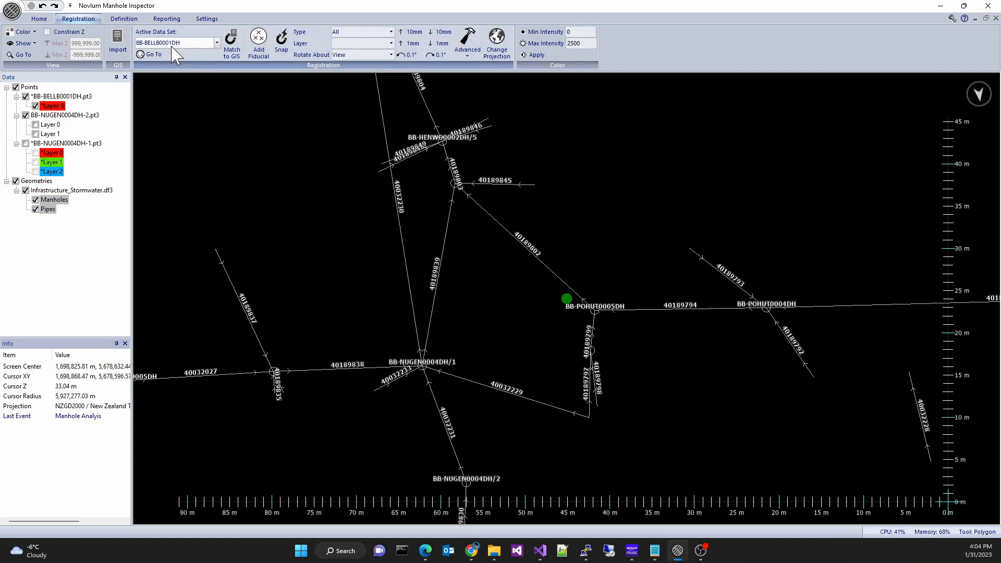
click(232, 41)
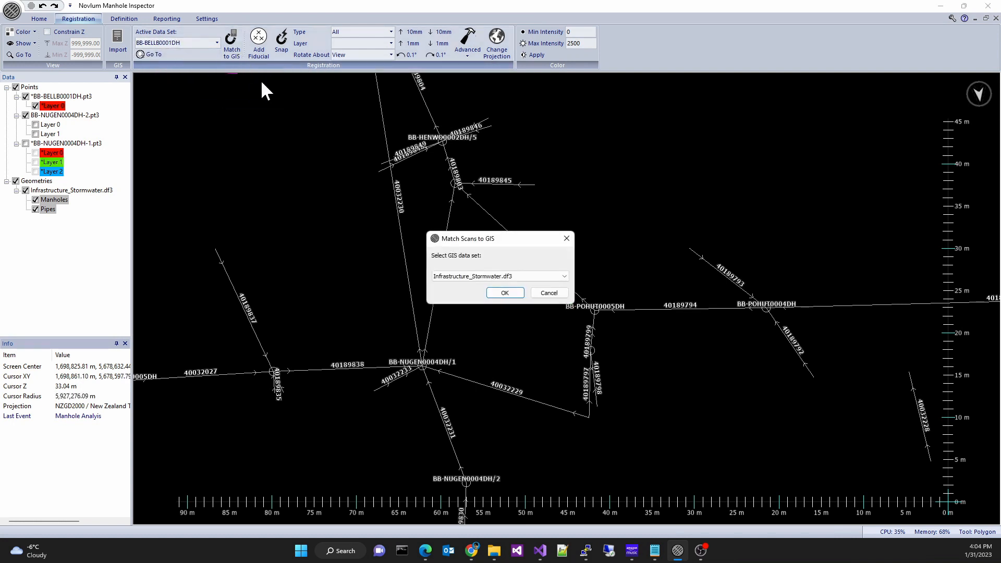
click(503, 293)
click(502, 292)
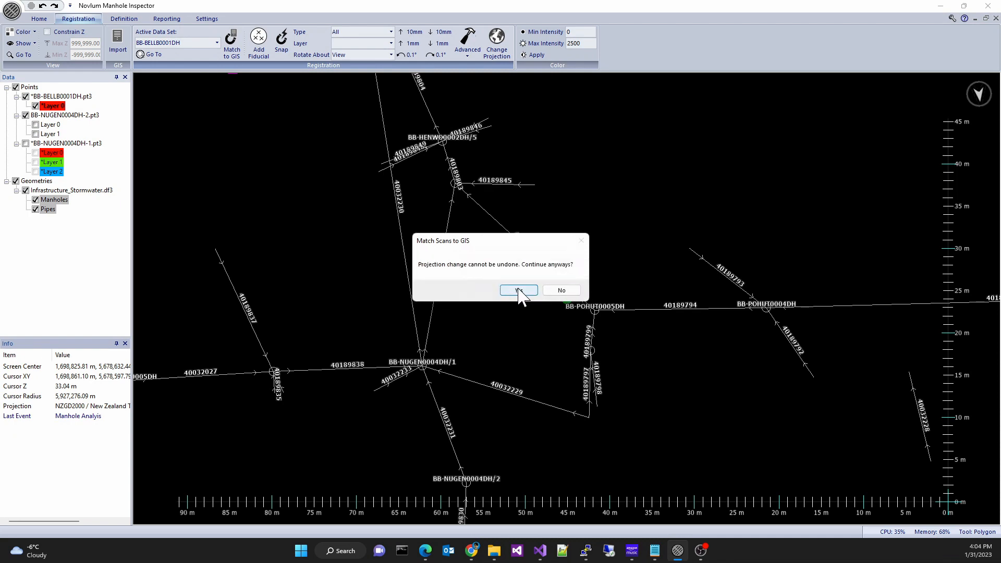
click(519, 291)
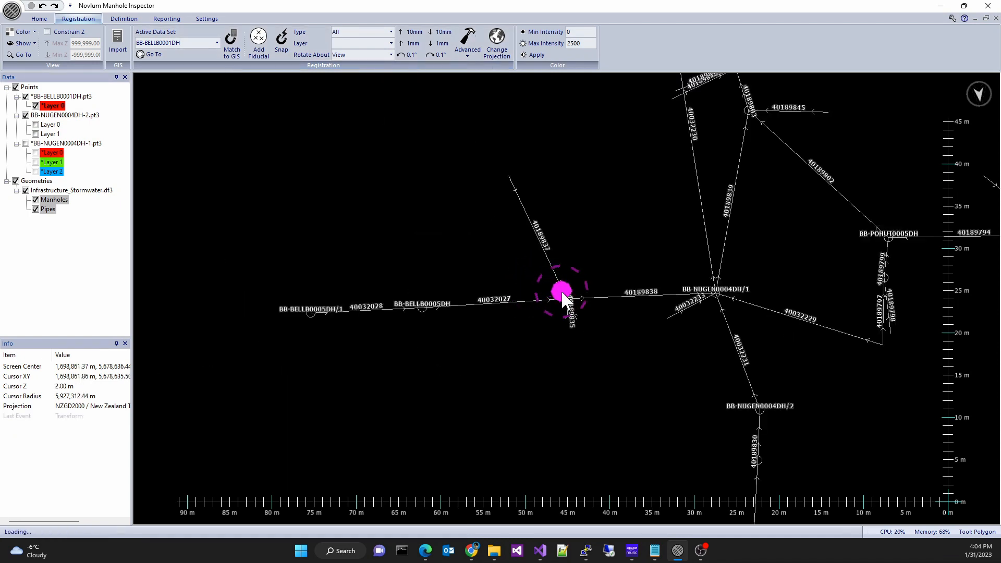
- Rotate the BB-BELLB0001DH point cloud by 161.75° to line up with the GIS pipes
scroll(585, 327, up, 4)
middle_drag(531, 316, 646, 352)
scroll(646, 352, up, 4)
middle_drag(599, 322, 608, 341)
scroll(617, 357, up, 3)
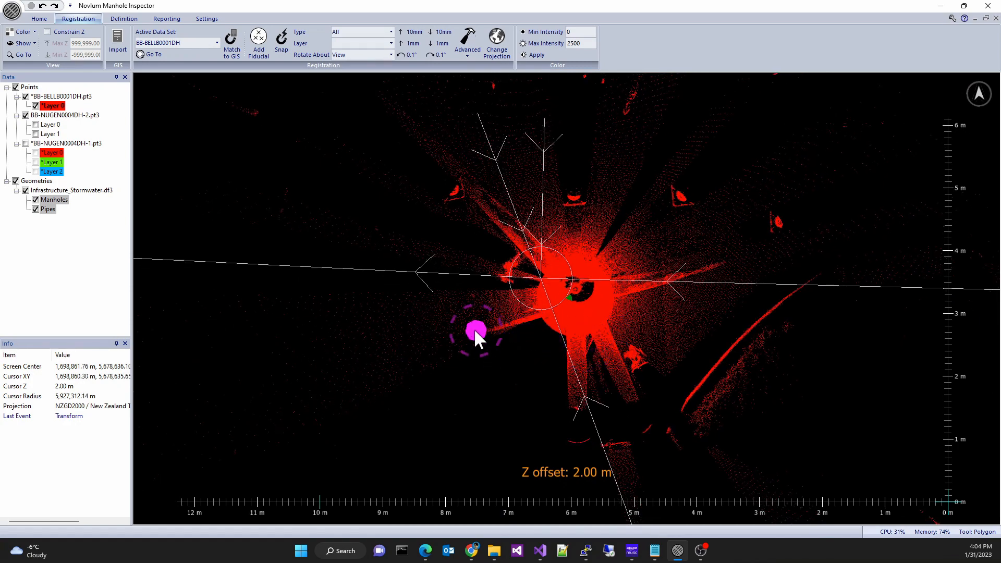
scroll(481, 331, up, 1)
drag(467, 326, 738, 303)
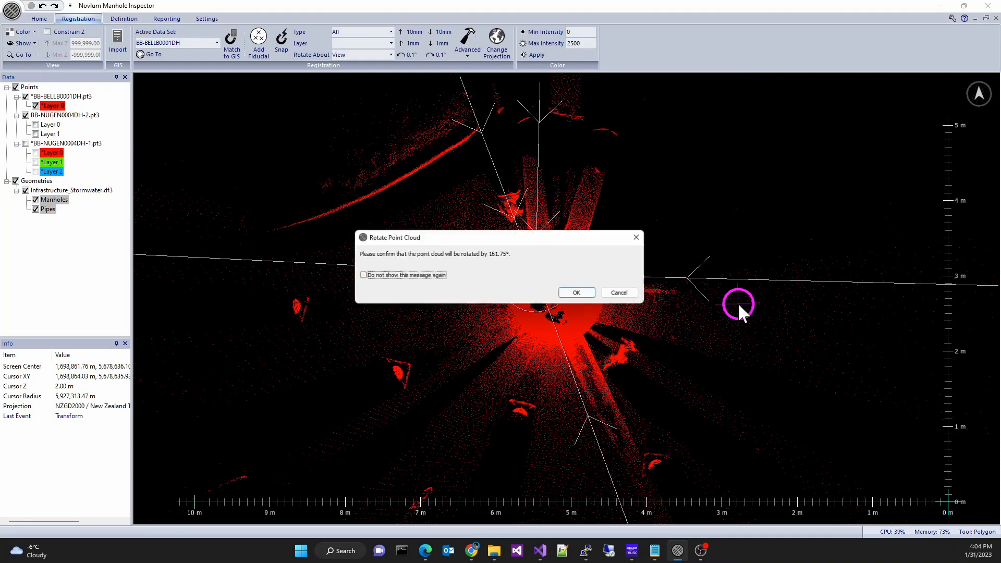
click(580, 293)
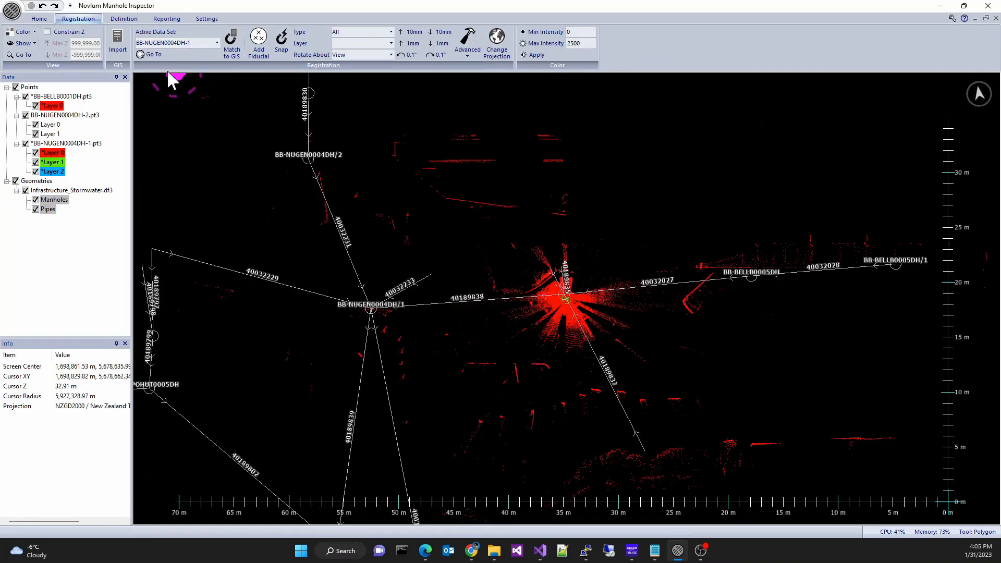
- Recolour the point clouds so each data set shows in its own colour
click(23, 31)
click(36, 57)
click(501, 293)
- Match the BB-NUGEN0004DH-2 scan to the GIS data
click(232, 44)
click(538, 350)
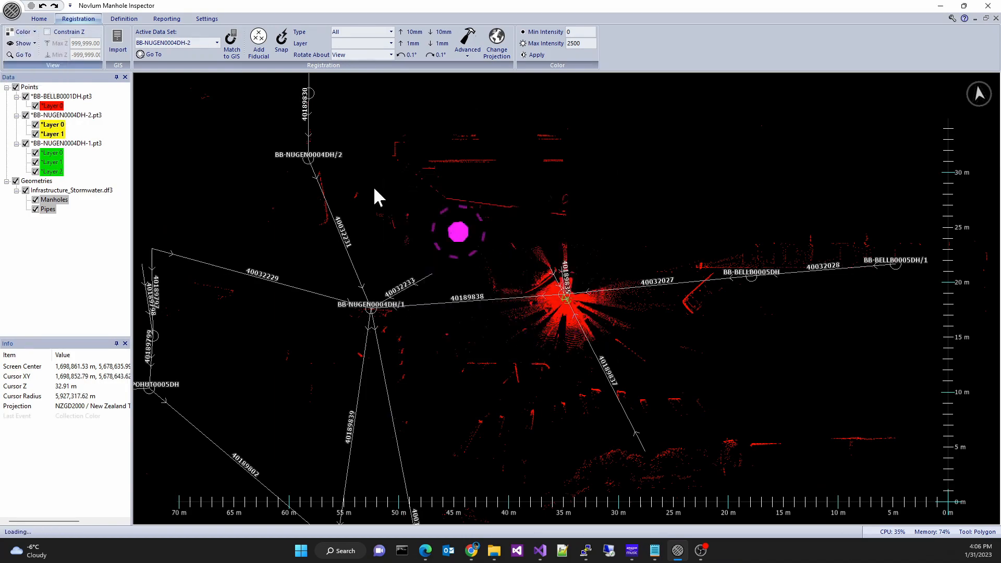
click(511, 293)
- Make BB-NUGEN0004DH-1 the active data set and match it to GIS manhole BB-NUGEN0004DH/1
click(216, 43)
click(172, 60)
click(232, 44)
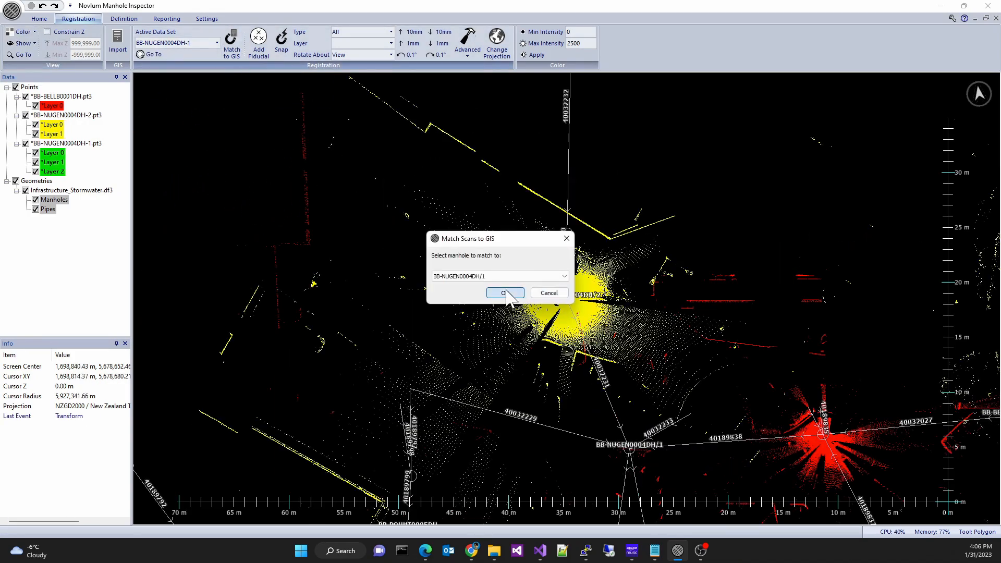
click(509, 293)
- Draw a circle about 0.64 m across along the inner rim of the BB-BELLB0001DH manhole lid
scroll(505, 289, up, 10)
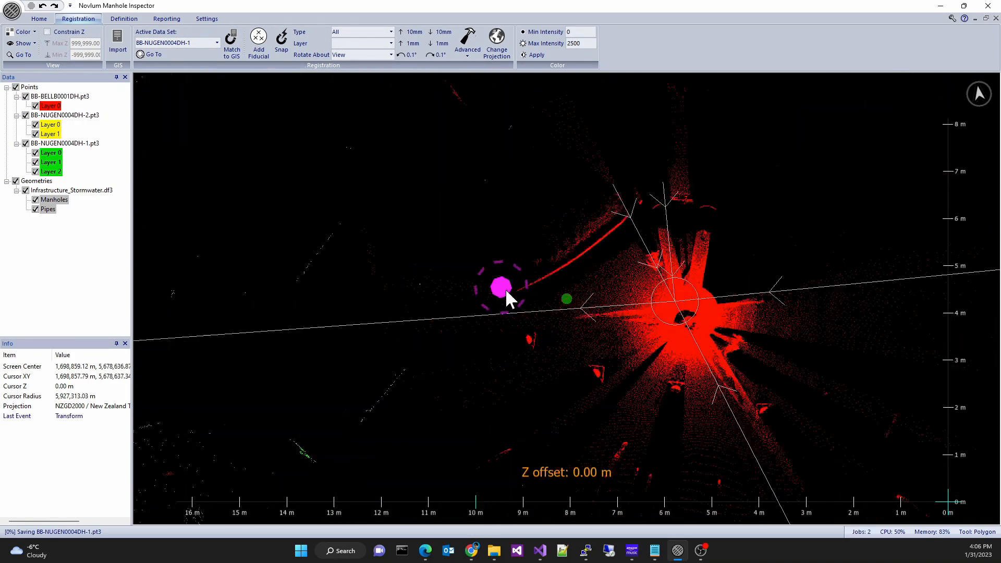
scroll(527, 324, up, 8)
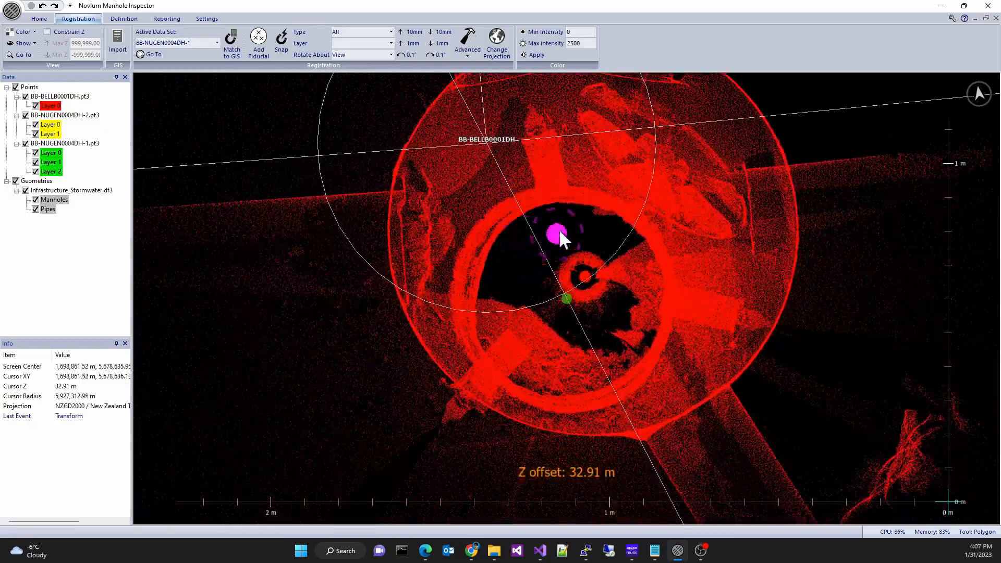
shift+scroll(554, 235, down, 9)
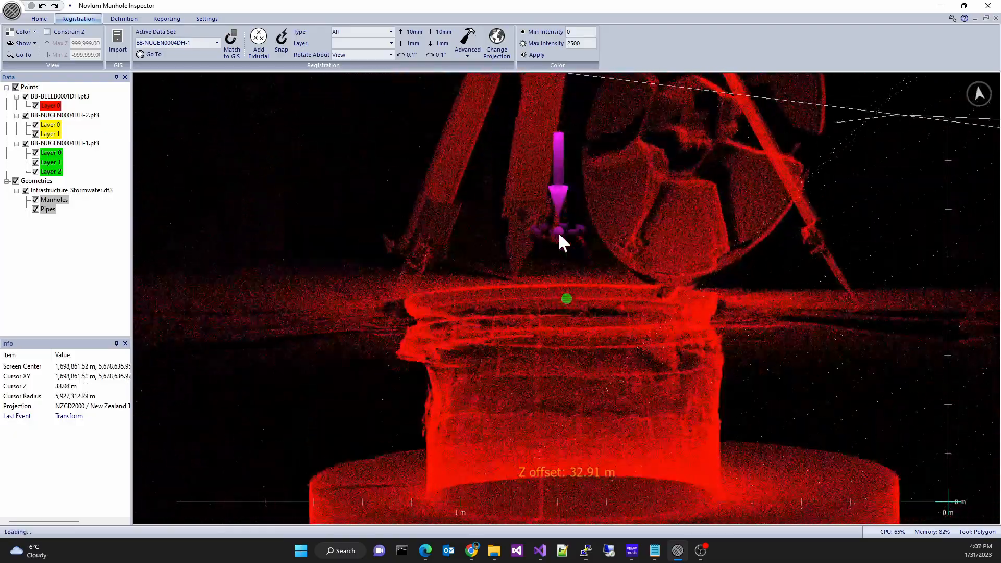
shift+scroll(558, 238, up, 9)
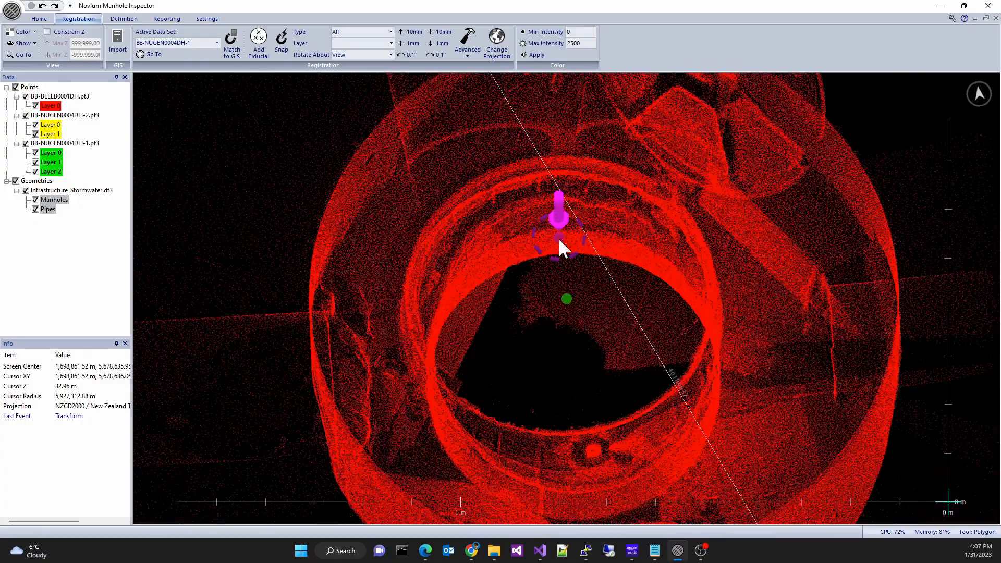
shift+scroll(519, 161, down, 6)
shift+scroll(523, 190, down, 5)
shift+scroll(525, 192, up, 9)
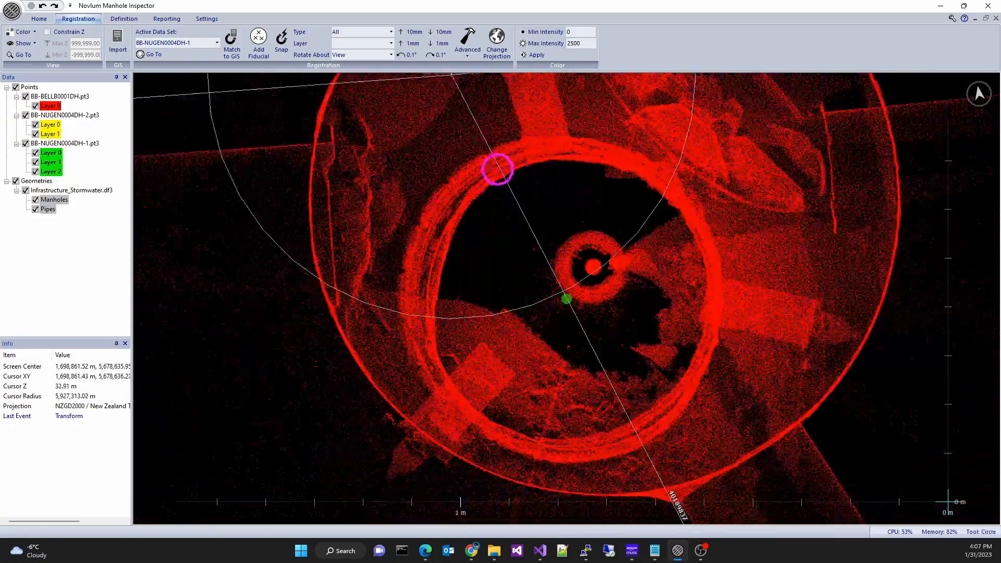
click(499, 170)
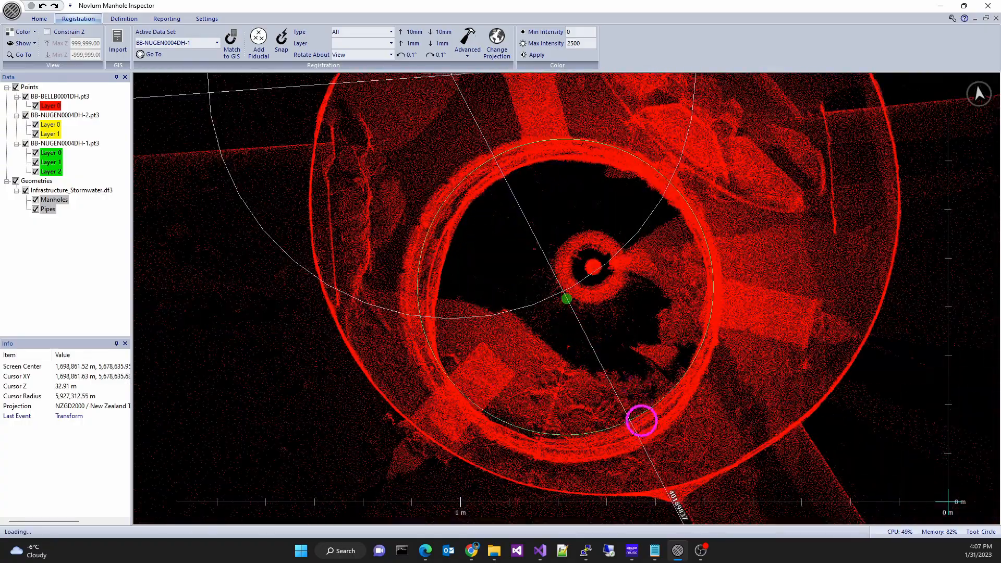
click(629, 442)
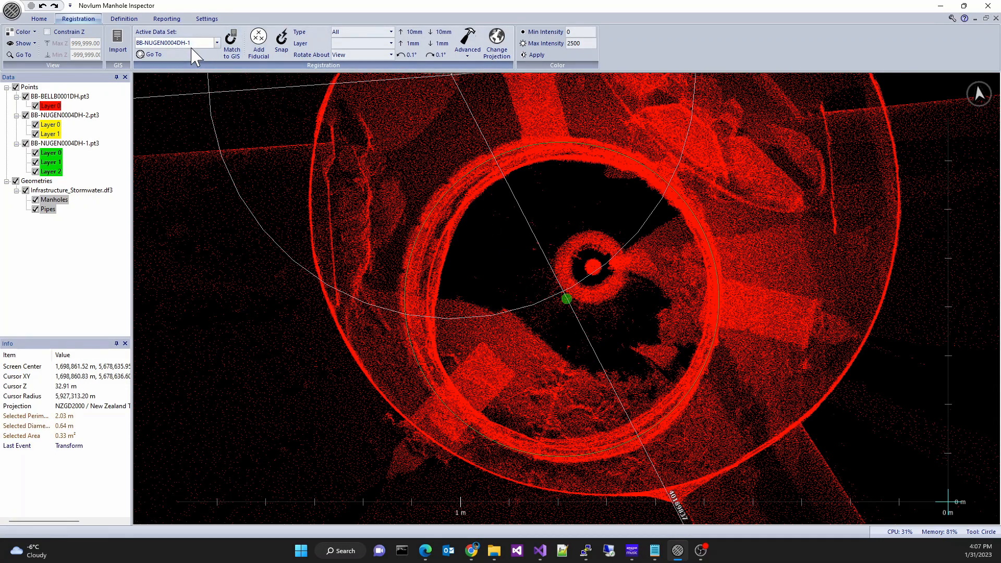
- Define the BB-BELLB0001DH manhole lid, matched to BB-BELLB0001DH in GIS, with a 600.00 mm diameter
click(217, 42)
click(189, 68)
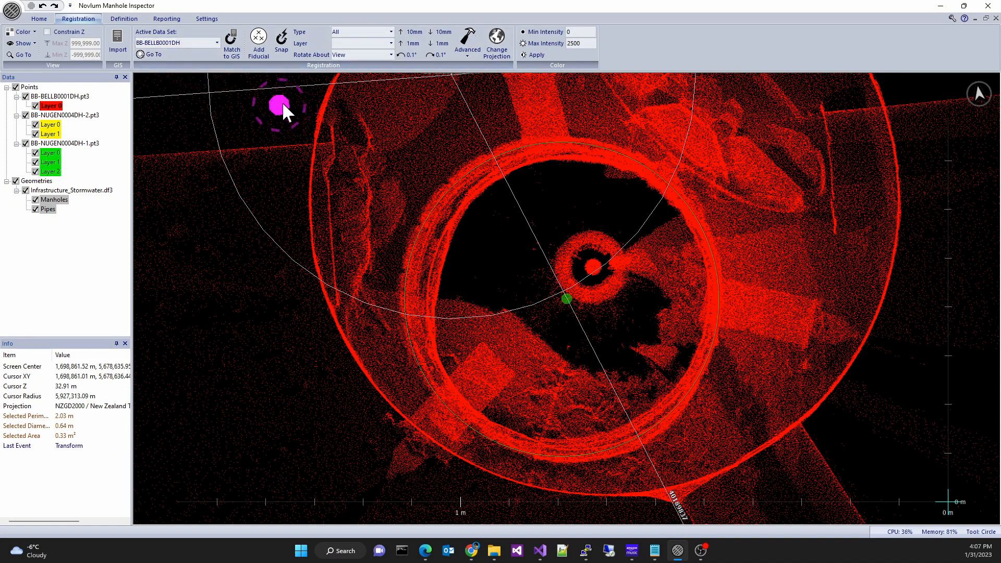
click(124, 19)
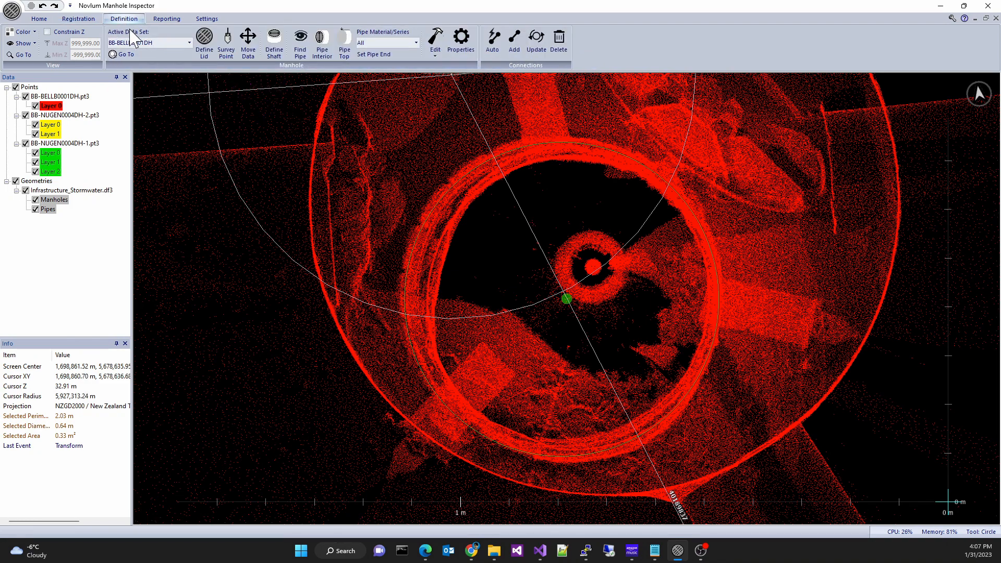
click(205, 50)
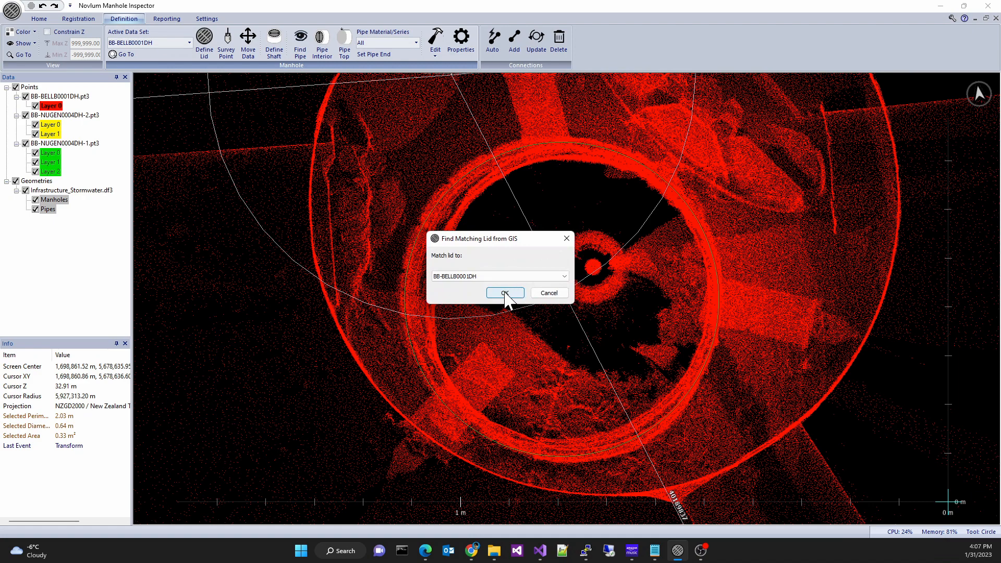
click(505, 293)
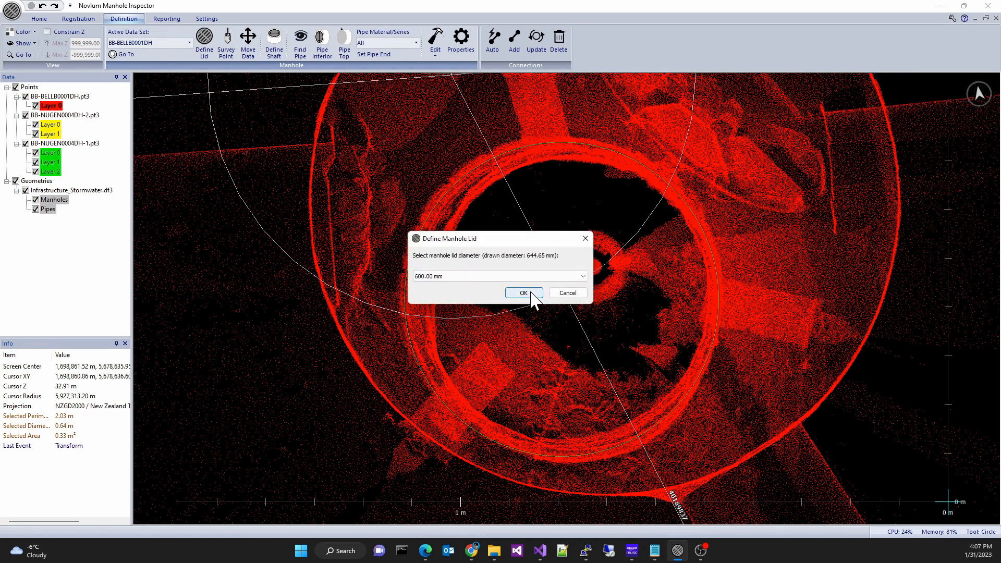
click(524, 293)
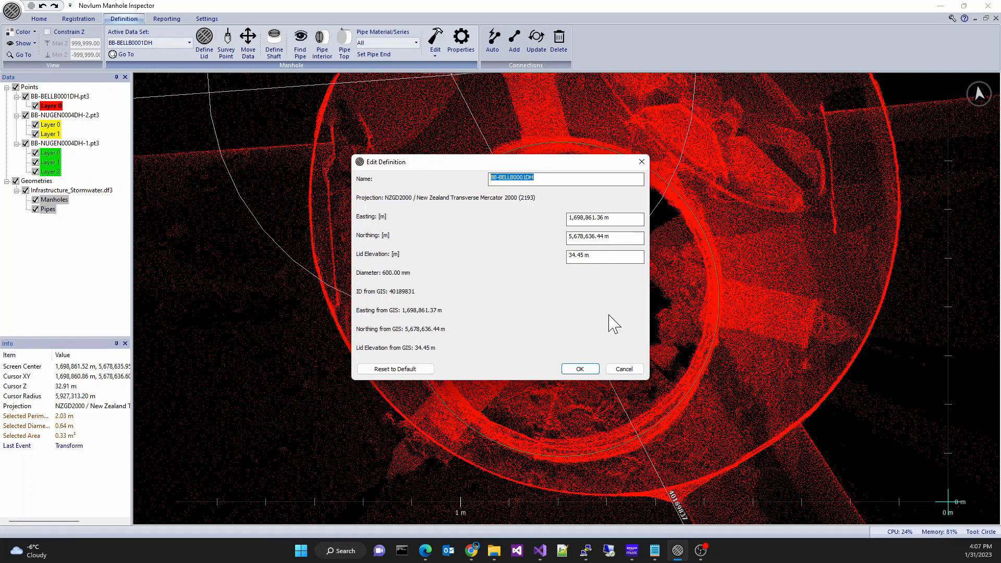
click(579, 369)
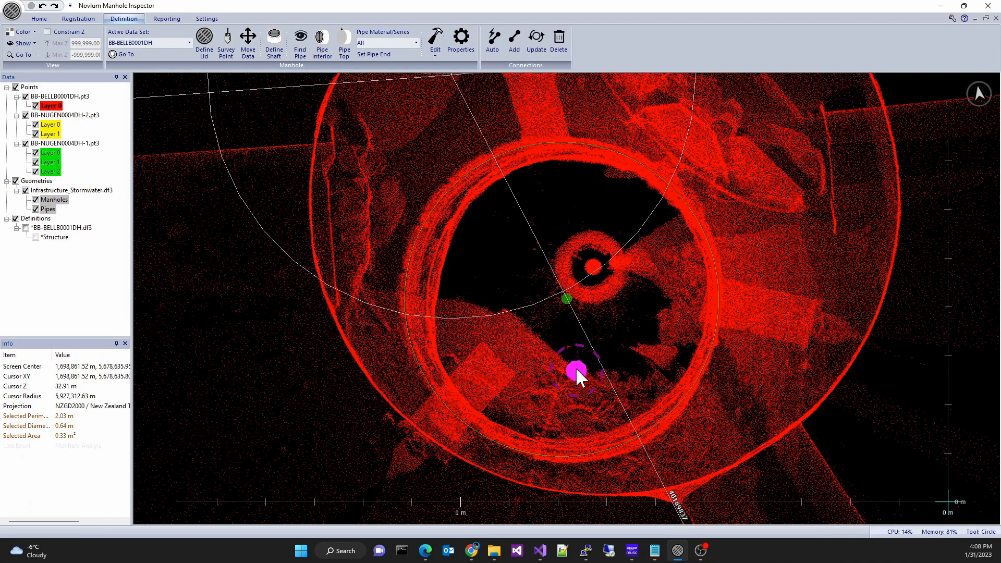
- Show the new lid definition layer and zoom out around the manhole
click(25, 229)
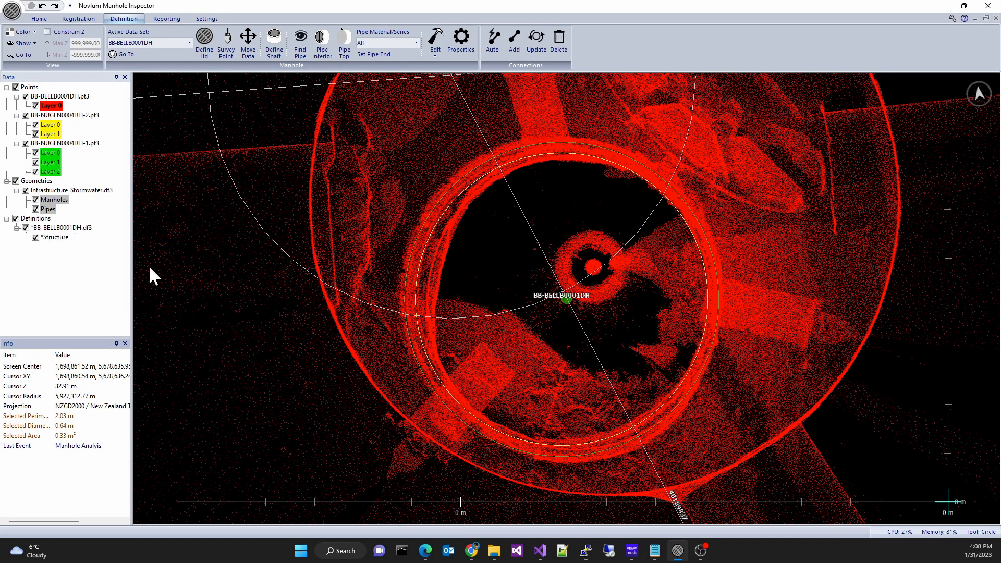
mouse_move(517, 414)
middle_down()
mouse_move(509, 331)
mouse_move(523, 427)
middle_up()
scroll(436, 312, down, 10)
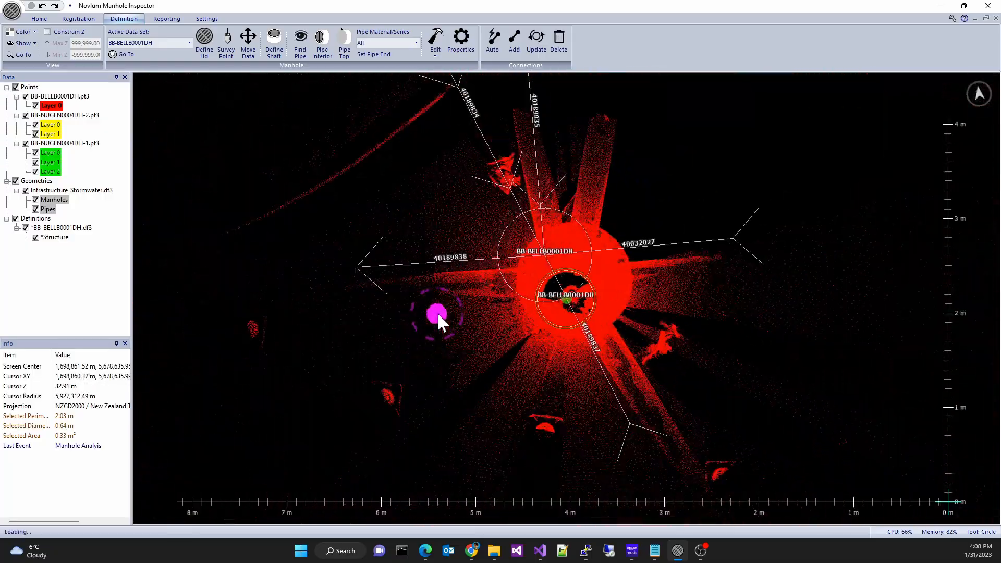
scroll(437, 310, down, 5)
mouse_move(437, 311)
middle_down()
mouse_move(534, 337)
mouse_move(630, 335)
mouse_move(607, 316)
middle_up()
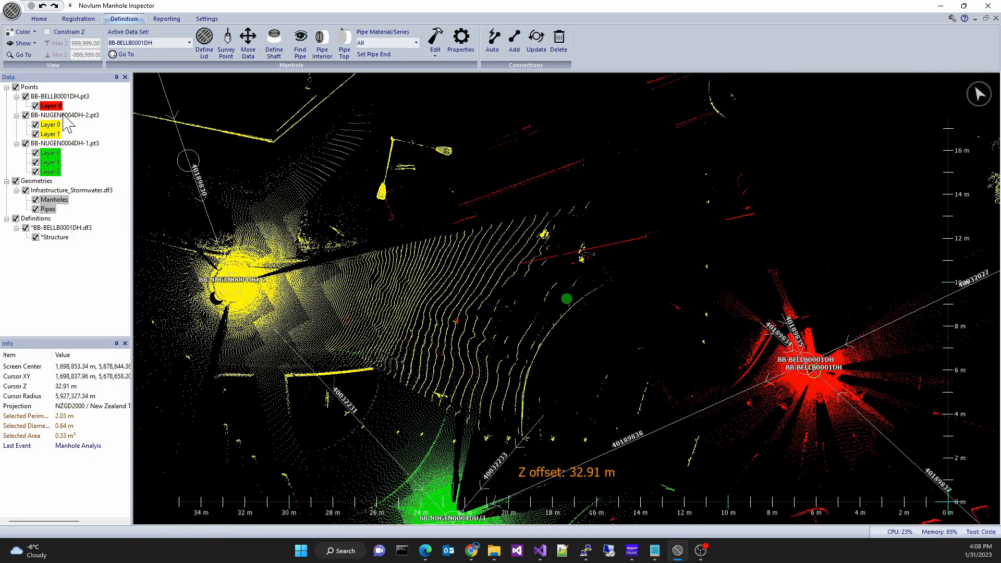
- Hide the two BB-NUGEN0004DH point clouds
click(25, 115)
click(25, 144)
scroll(569, 279, up, 5)
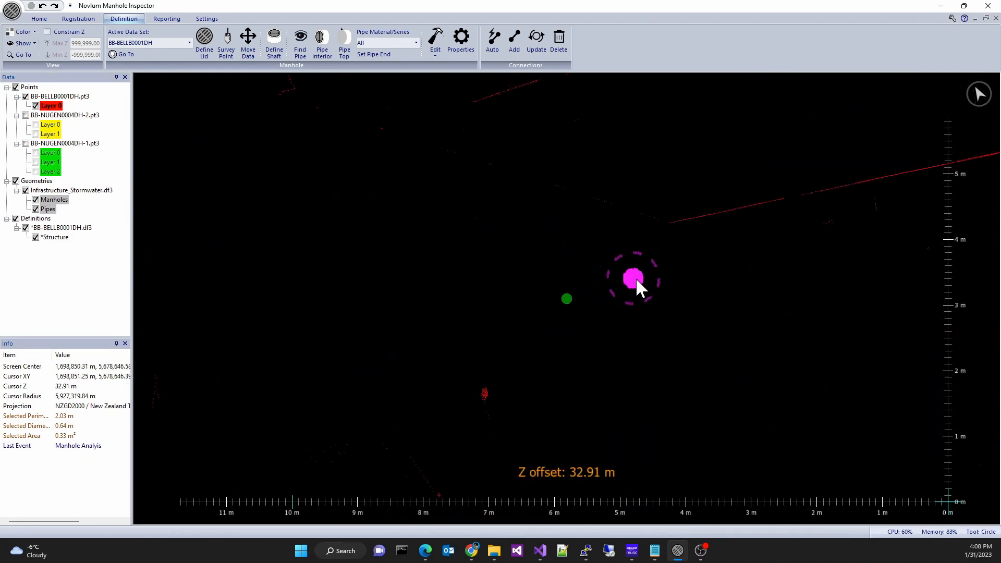
- Add a survey point near the BB-BELLB0001DH manhole, entering 174.14215 in its dialog
click(670, 223)
scroll(719, 261, down, 3)
mouse_move(871, 315)
middle_down()
mouse_move(611, 240)
mouse_move(513, 235)
middle_up()
click(225, 41)
click(513, 277)
click(512, 277)
click(515, 293)
drag(499, 283, 428, 276)
text(174.14215)
click(526, 303)
- Move the active point cloud and definitions so the lid and survey point match the GIS coordinates
scroll(251, 104, down, 1)
middle_drag(223, 124, 252, 76)
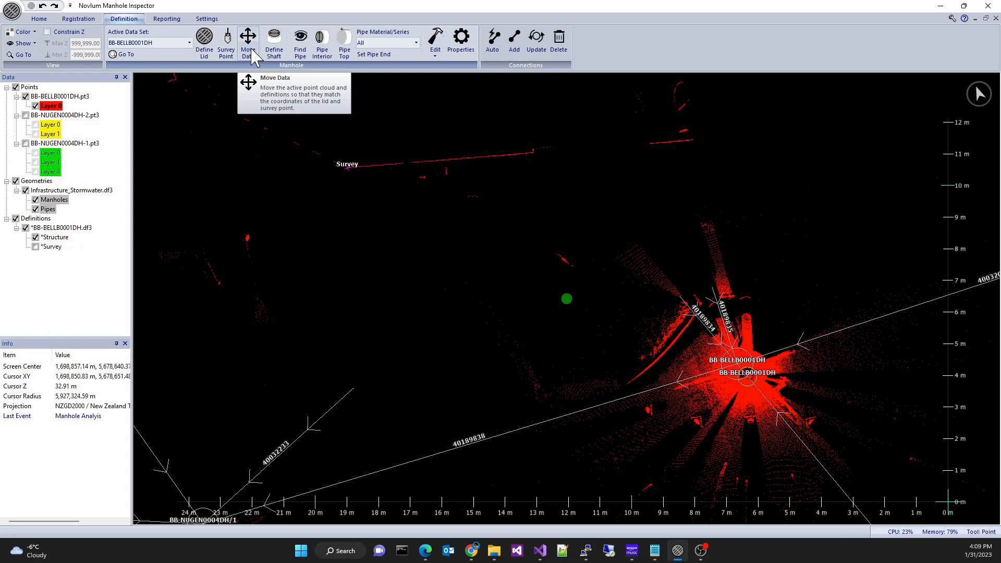
click(252, 51)
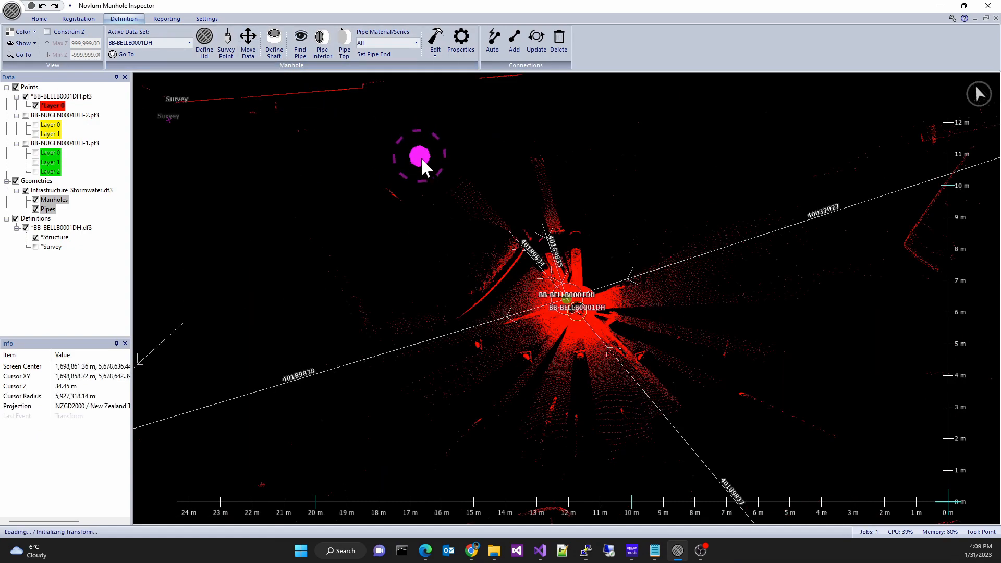
mouse_move(473, 182)
middle_down()
mouse_move(482, 197)
mouse_move(467, 239)
mouse_move(450, 204)
mouse_move(483, 192)
mouse_move(505, 343)
middle_up()
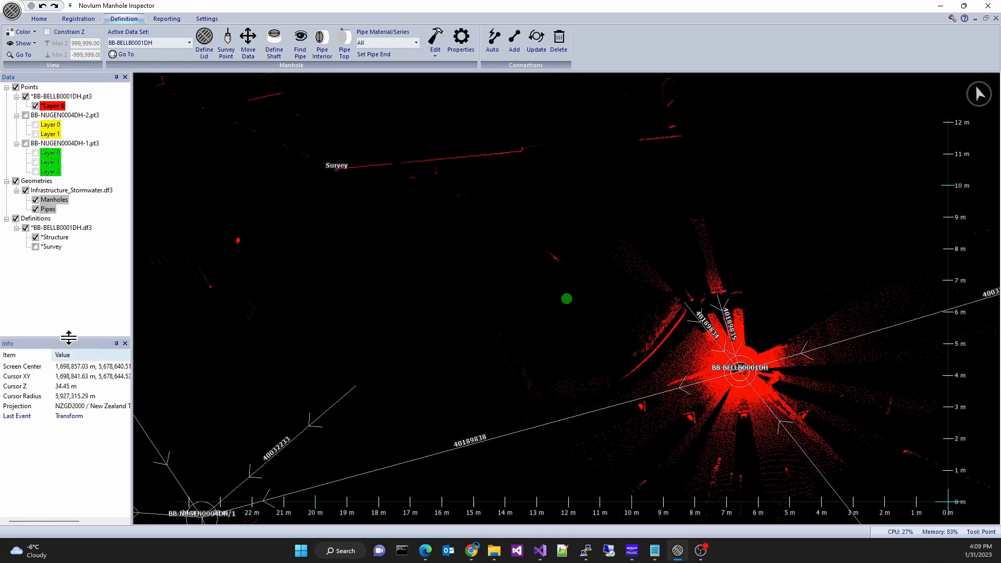
- Outline the manhole chamber with a polygon and define the shaft with type Top
click(127, 54)
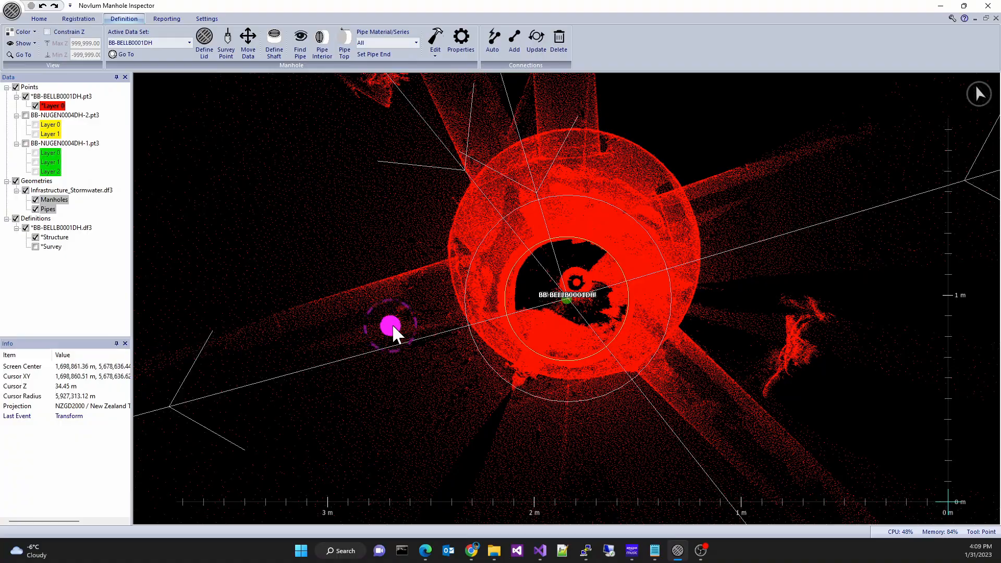
scroll(547, 332, up, 2)
middle_drag(530, 336, 545, 223)
key(t)
key(p)
click(639, 120)
click(514, 112)
click(423, 172)
click(386, 285)
click(438, 406)
click(537, 457)
click(671, 433)
click(747, 315)
click(729, 199)
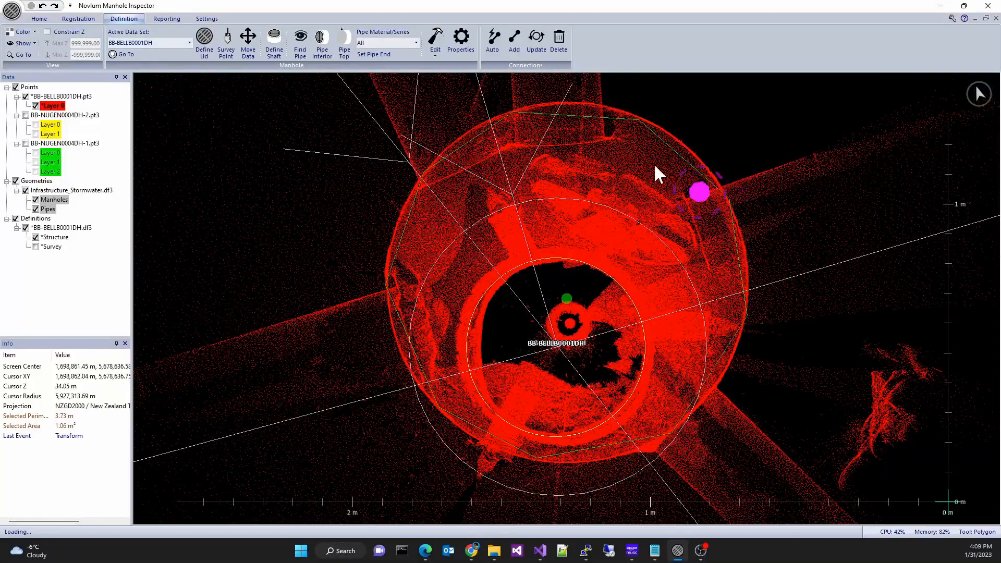
click(274, 42)
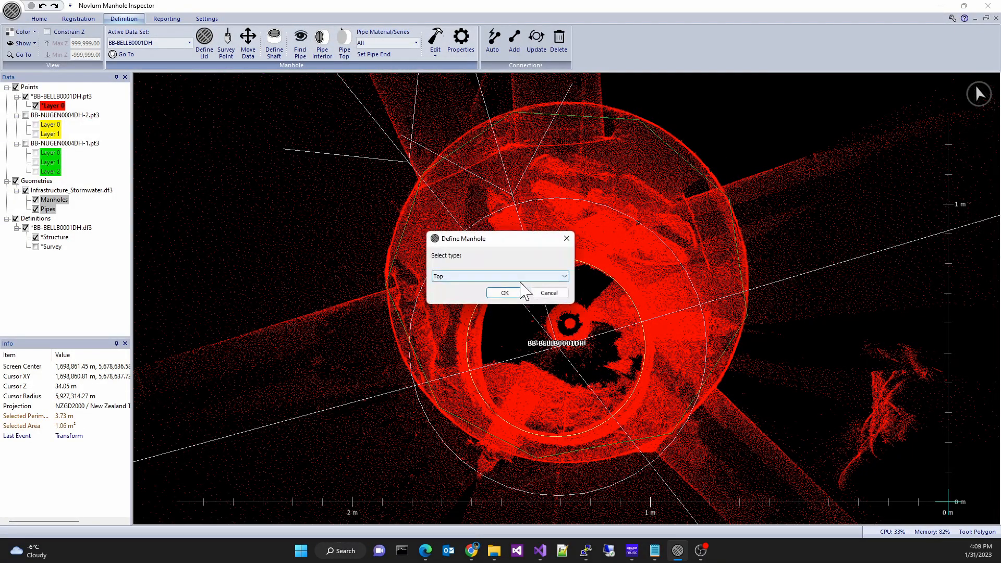
click(508, 293)
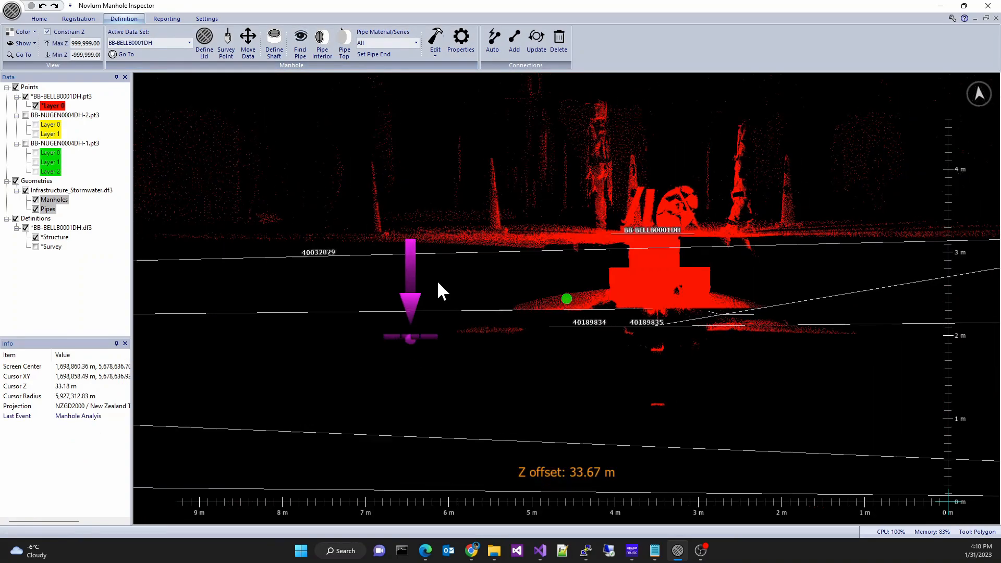
- Constrain the view heights to a maximum Z of 34 m and a minimum Z of 33.5 m
scroll(438, 283, up, 5)
middle_drag(411, 322, 408, 239)
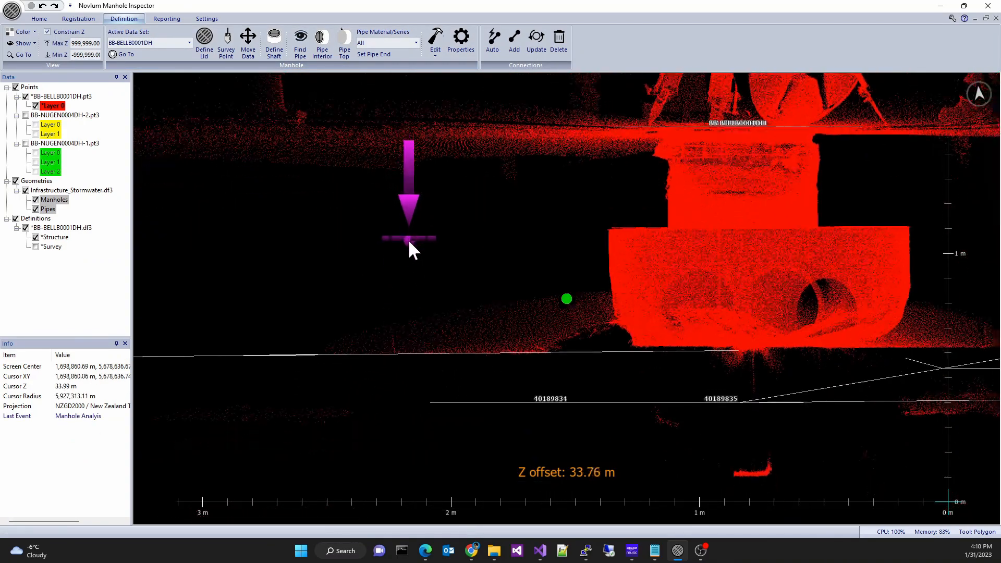
click(89, 44)
text(34)
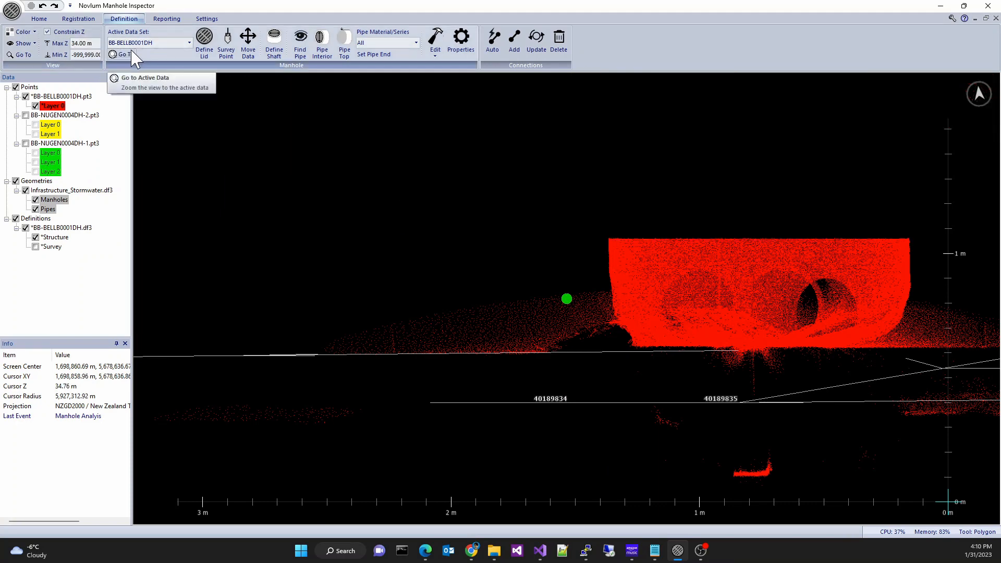
click(92, 55)
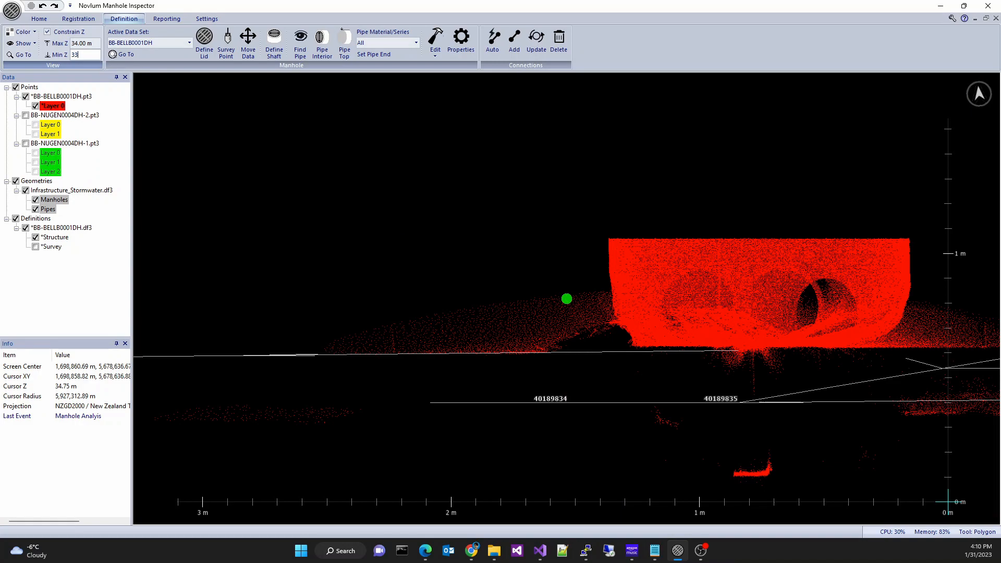
text(33.5)
key(Return)
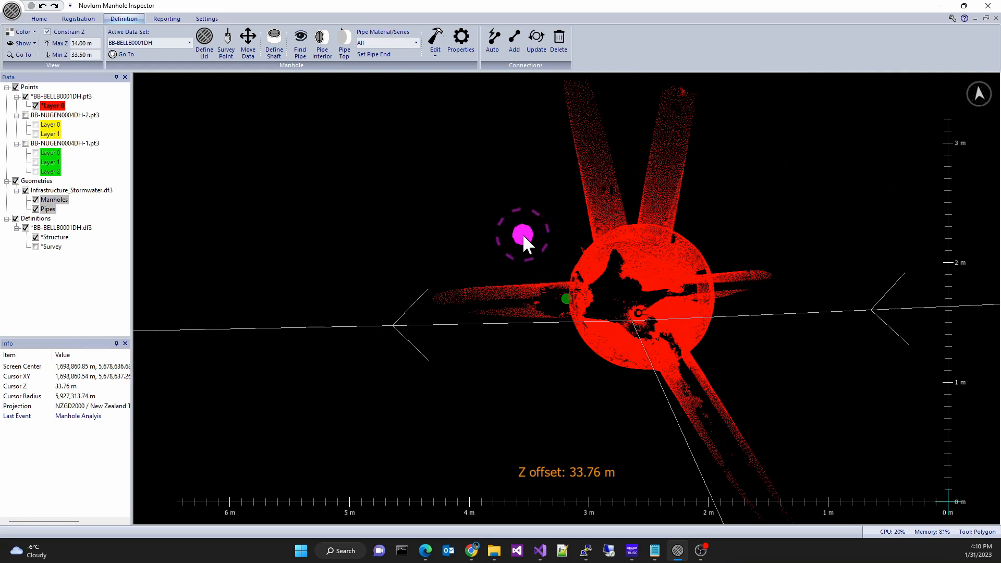
- Outline the pipe opening on the chamber's west side and try Find Pipe matched to GIS pipe 40189838 at 375.00 mm
mouse_move(531, 260)
mouse_down()
mouse_move(501, 299)
mouse_move(543, 339)
mouse_move(548, 262)
mouse_up()
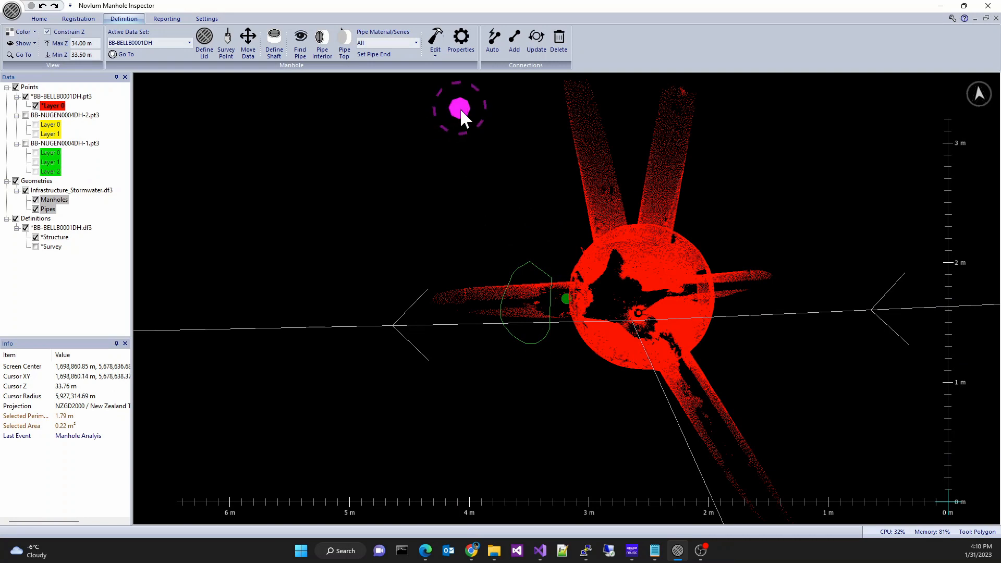
click(300, 52)
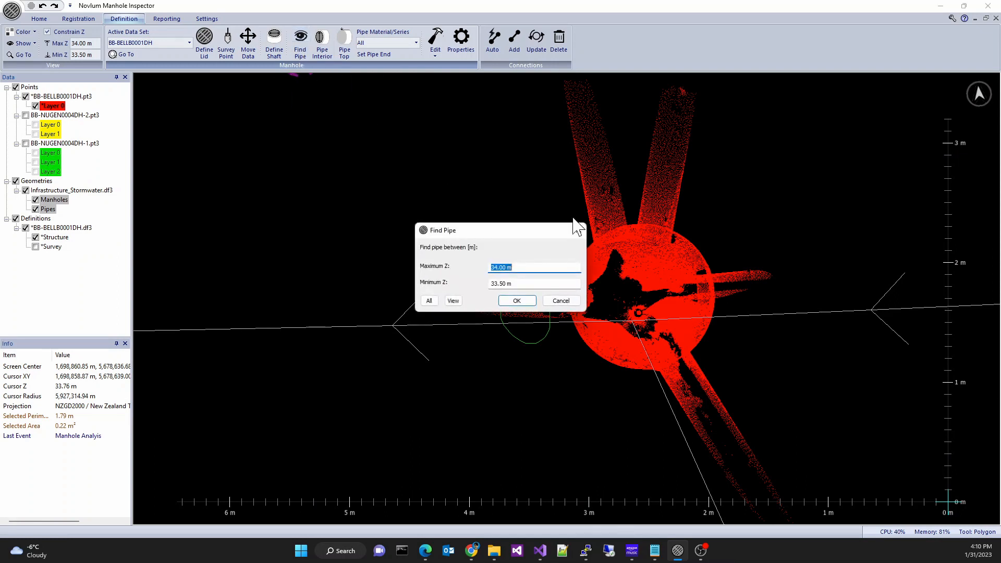
click(527, 302)
drag(525, 241, 499, 188)
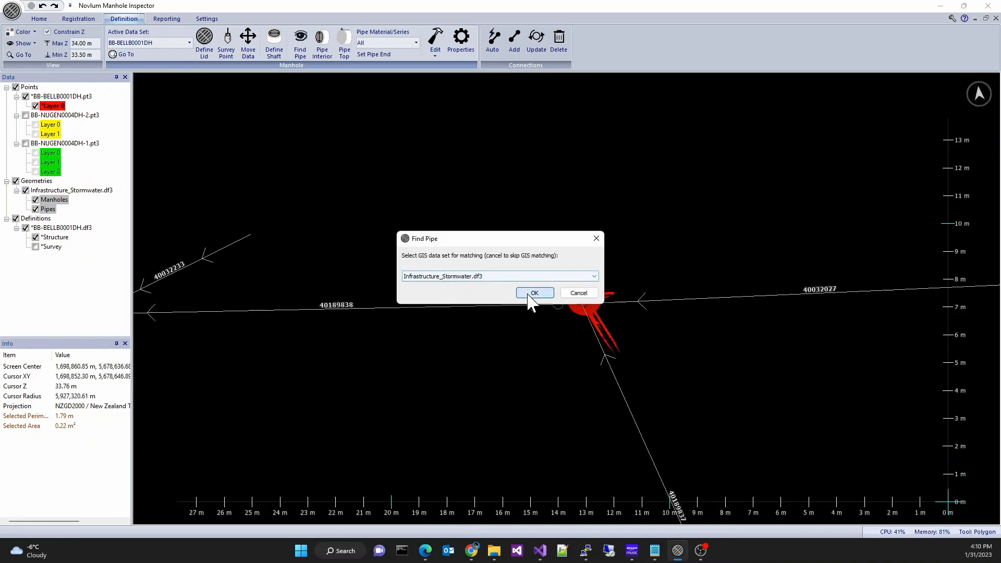
click(527, 296)
click(509, 276)
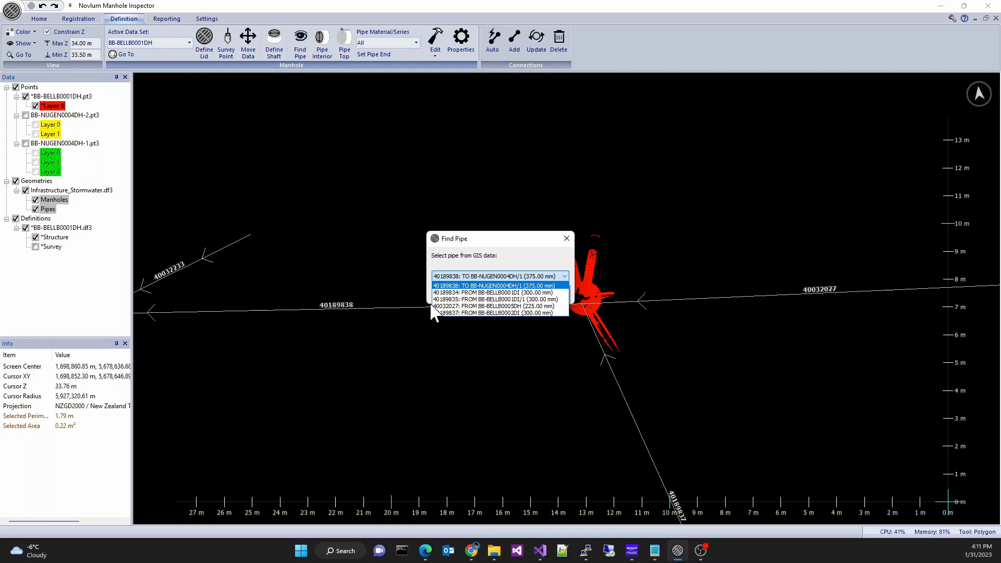
click(440, 285)
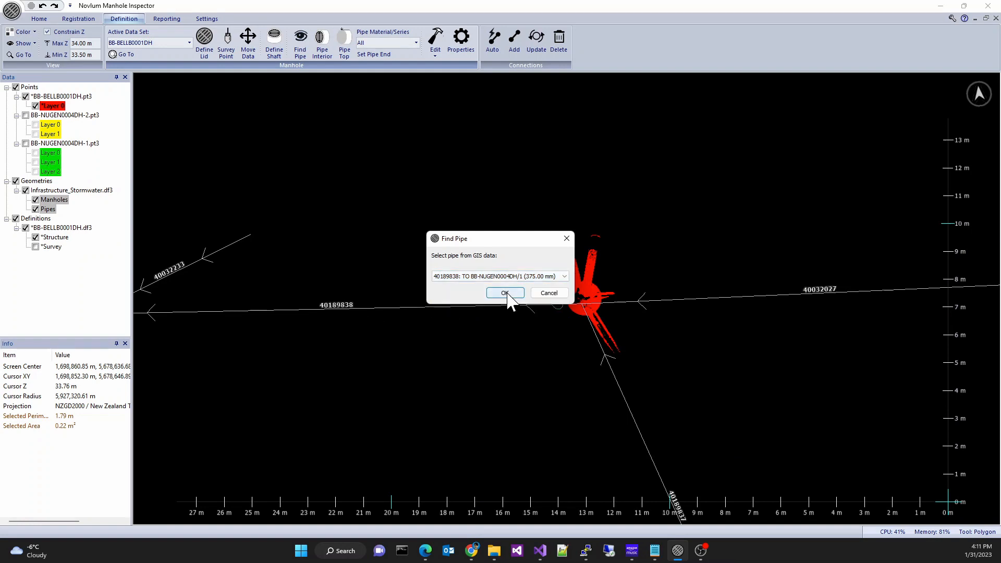
click(504, 293)
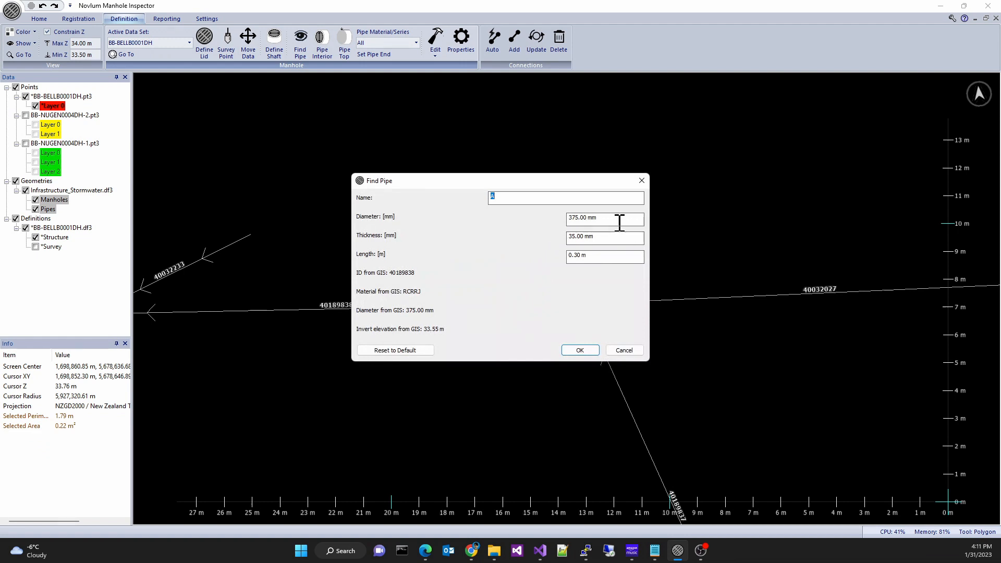
click(579, 350)
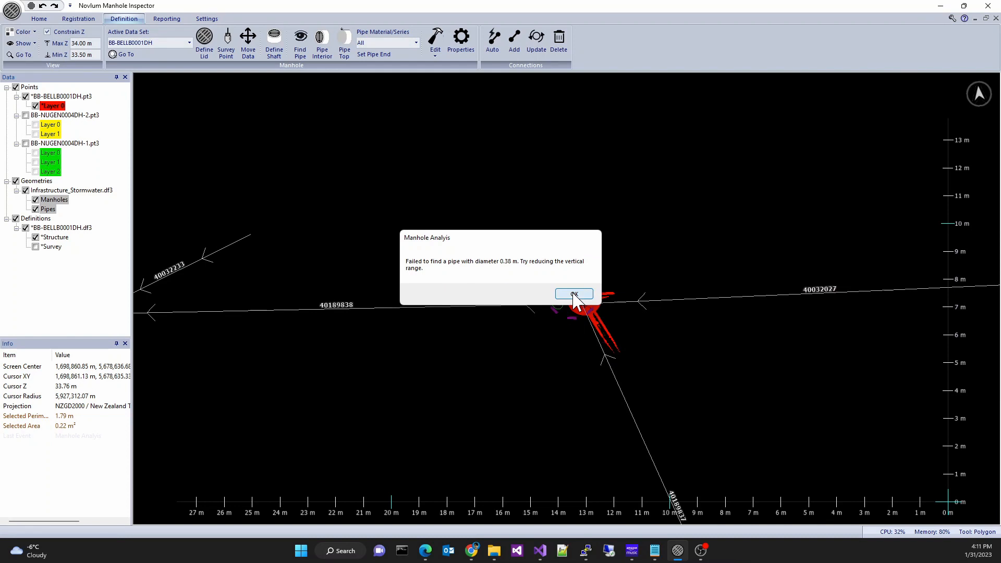
click(574, 294)
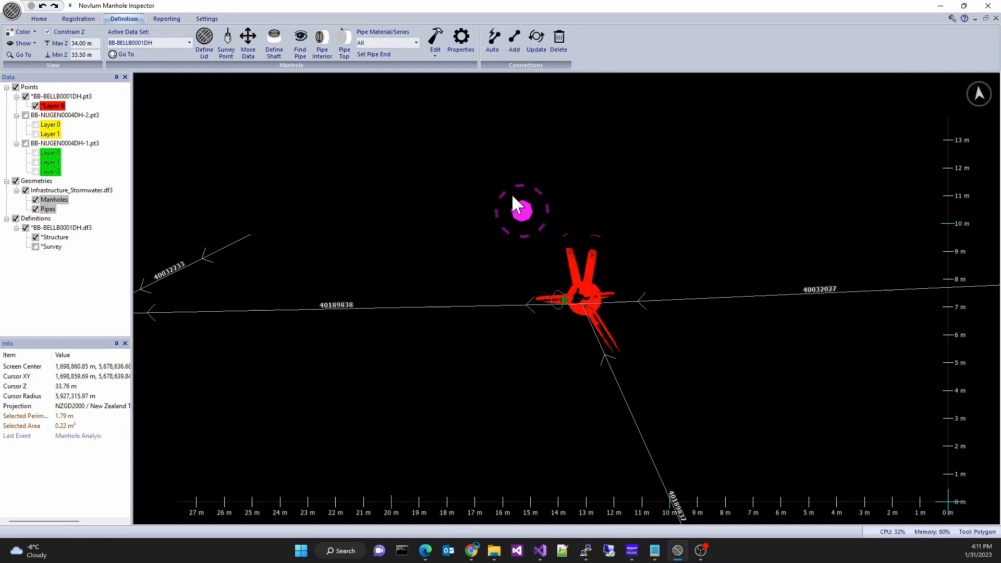
- Run Find Pipe again for pipe 40189838 with the diameter set to 300 mm, creating pipe A
click(301, 41)
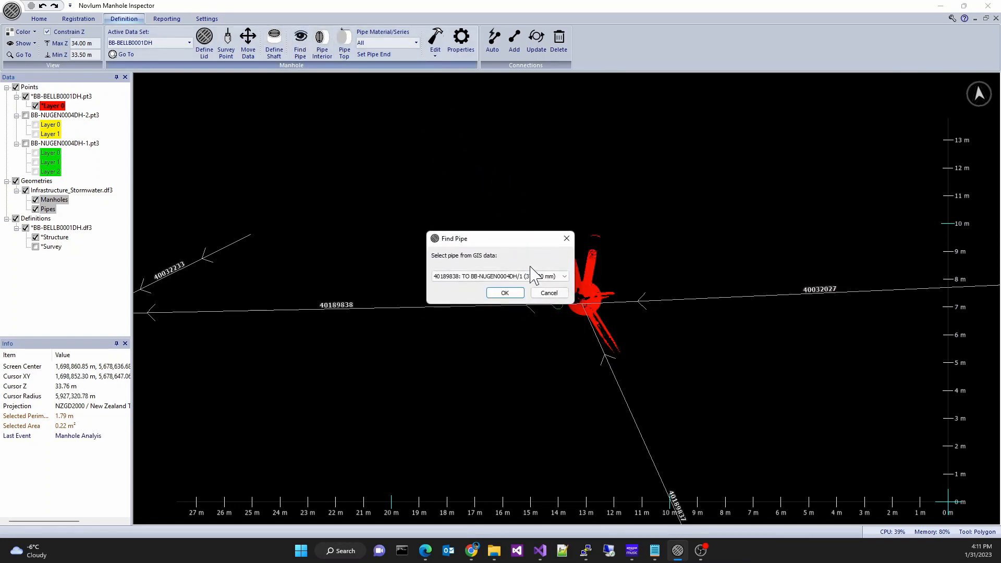
click(533, 293)
text(300)
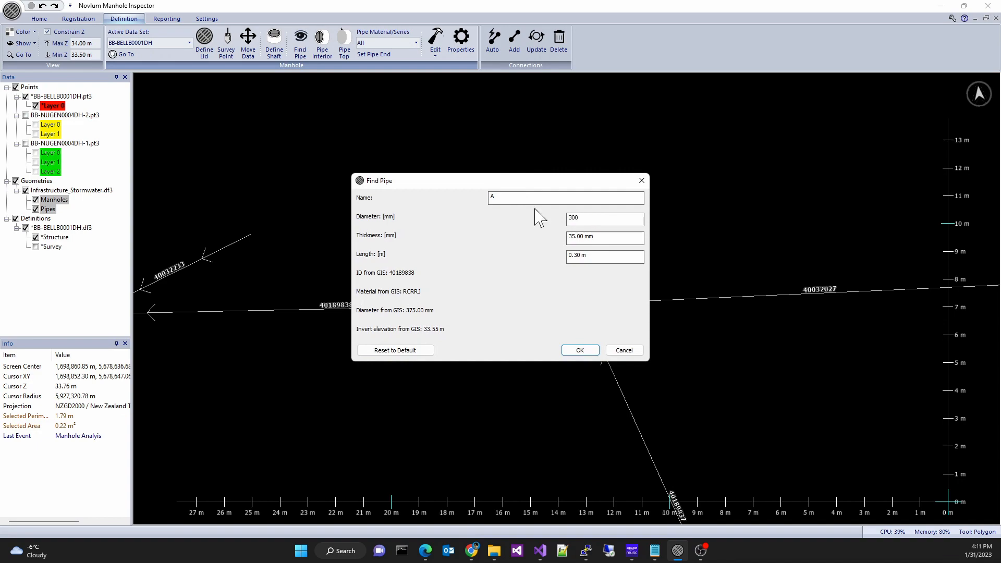
click(579, 349)
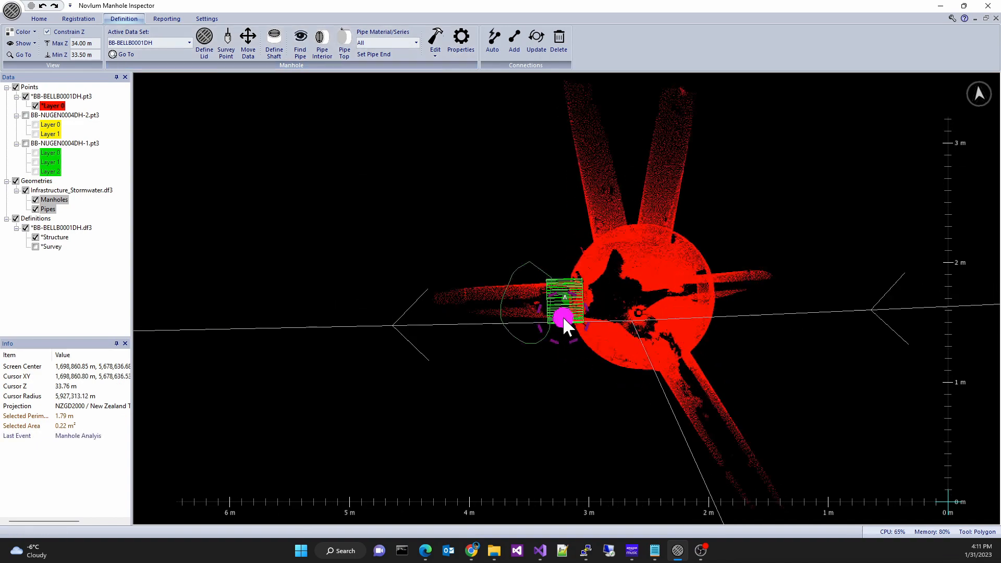
- Accept the remaining Find Pipe dialogs to define pipes B, C, D and E around the chamber
click(520, 293)
click(517, 293)
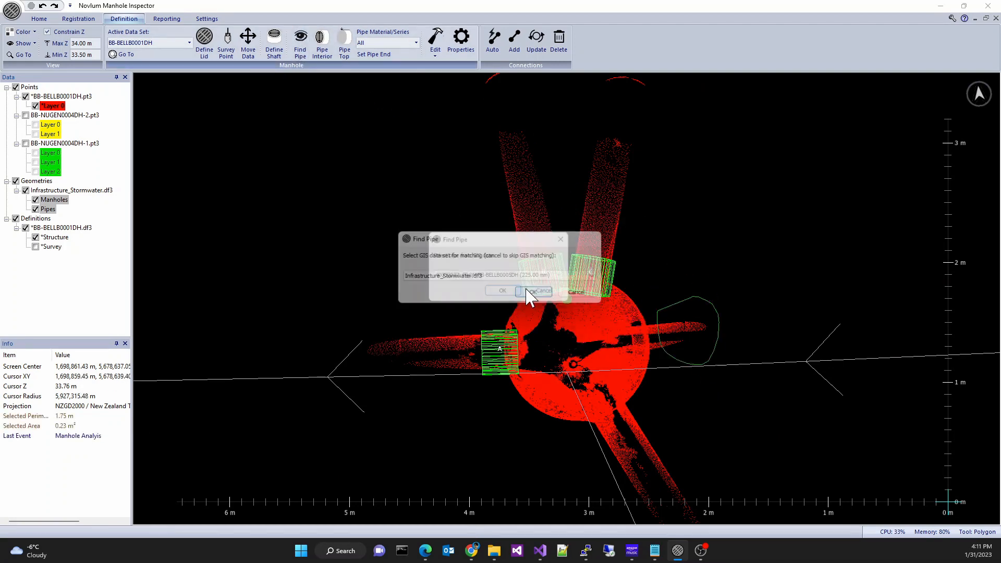
click(517, 292)
click(516, 294)
click(580, 340)
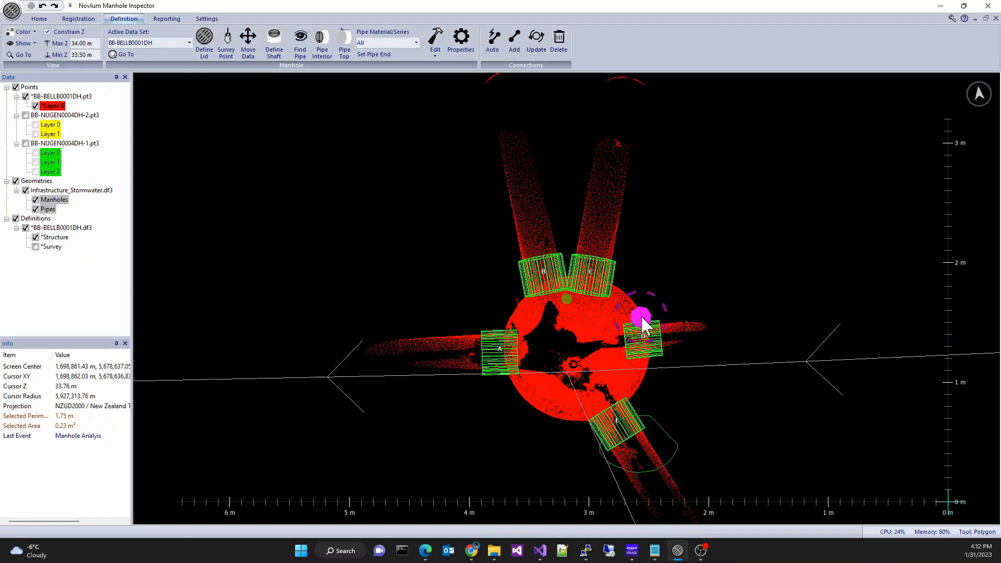
- Pick a point at the chamber wall and set it as the end of pipe A
scroll(640, 315, up, 2)
scroll(616, 302, up, 2)
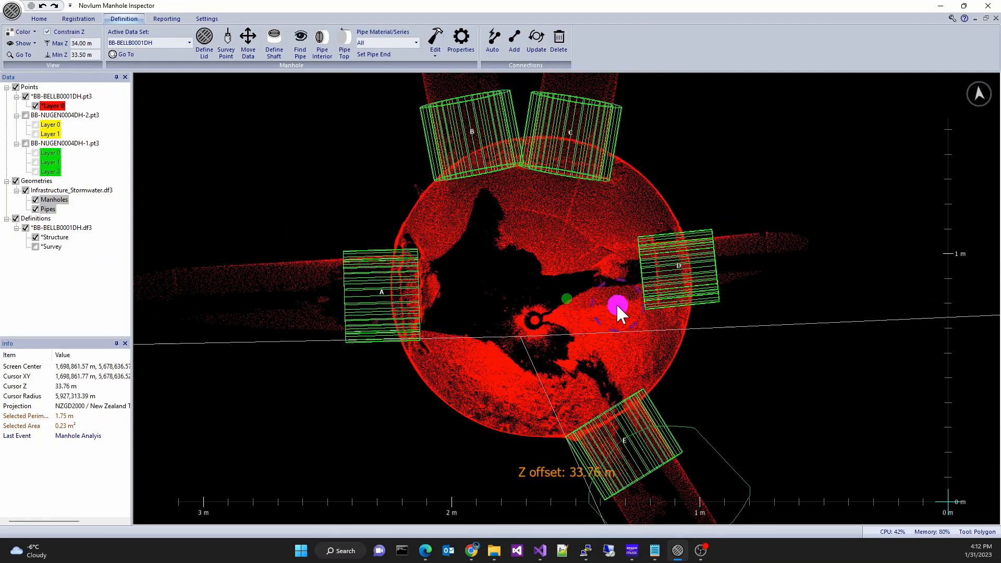
click(366, 260)
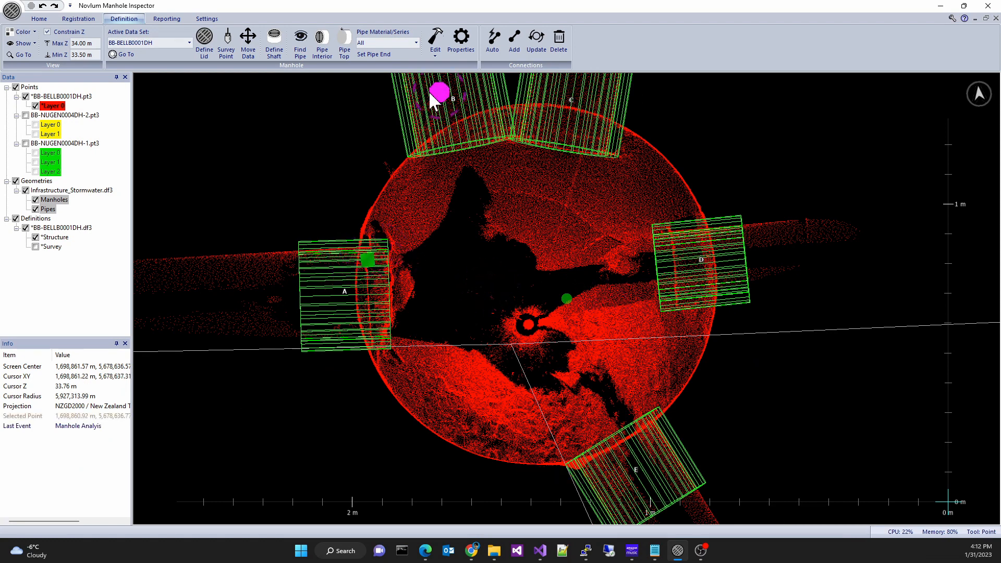
click(371, 54)
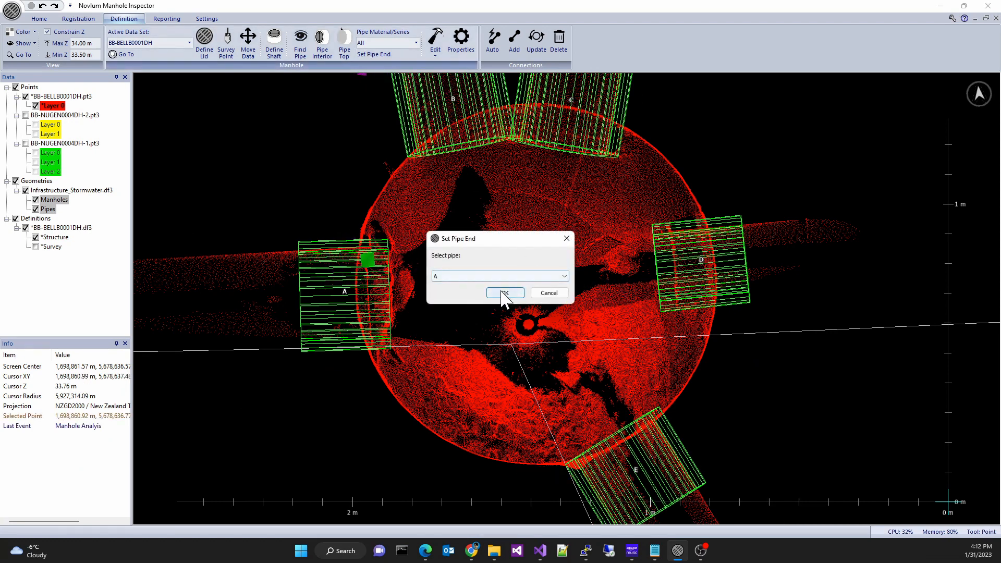
click(503, 290)
- Pick a point at the chamber wall and set it as the end of pipe D
drag(461, 154, 461, 177)
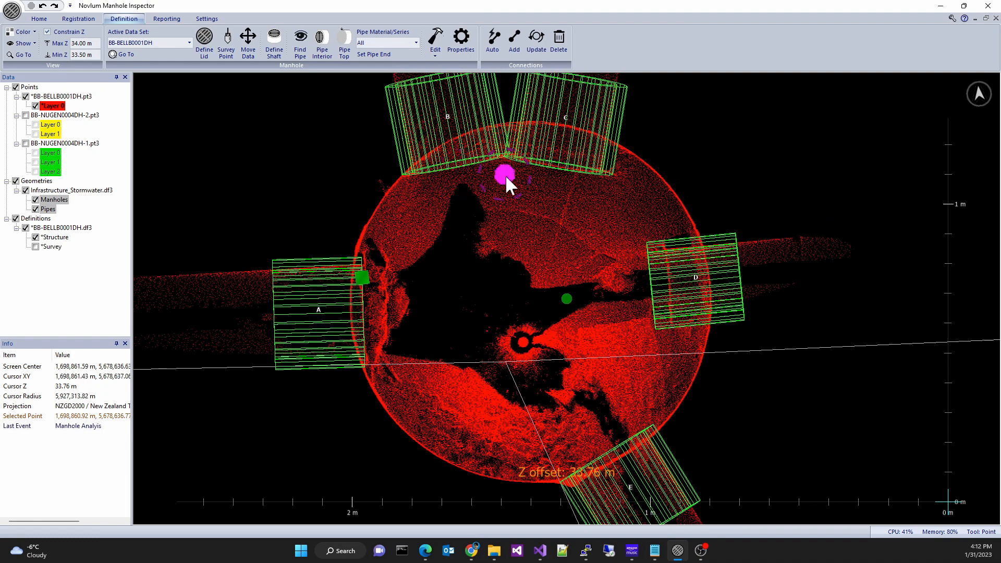
click(667, 273)
click(368, 54)
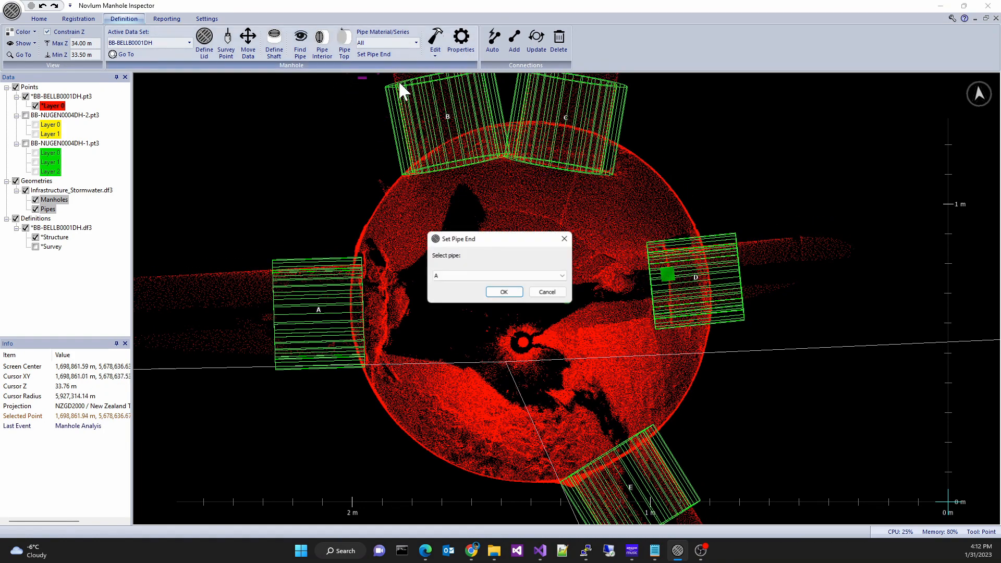
click(501, 276)
click(501, 313)
click(503, 291)
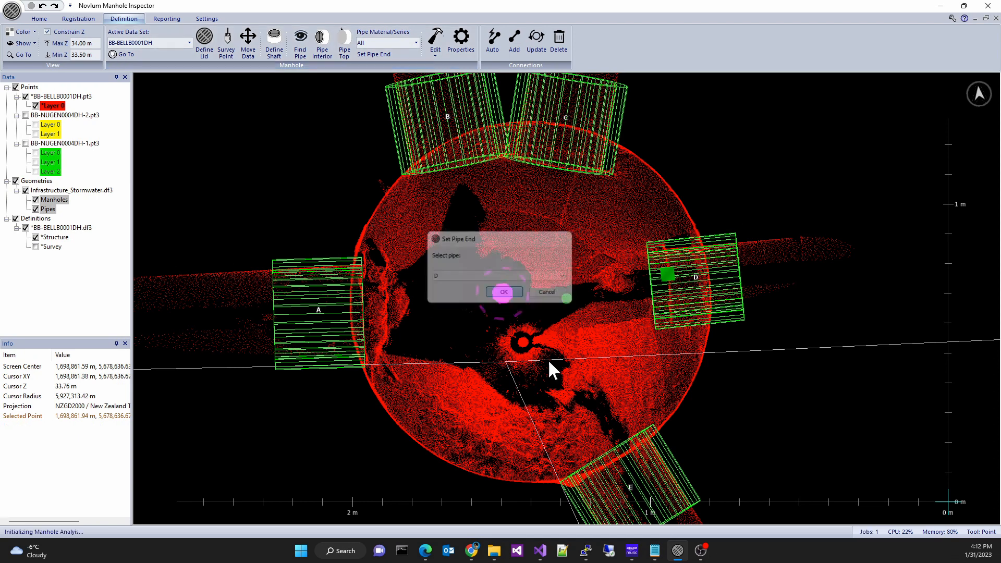
- Pick a point at the chamber wall and set it as the end of pipe E
click(619, 456)
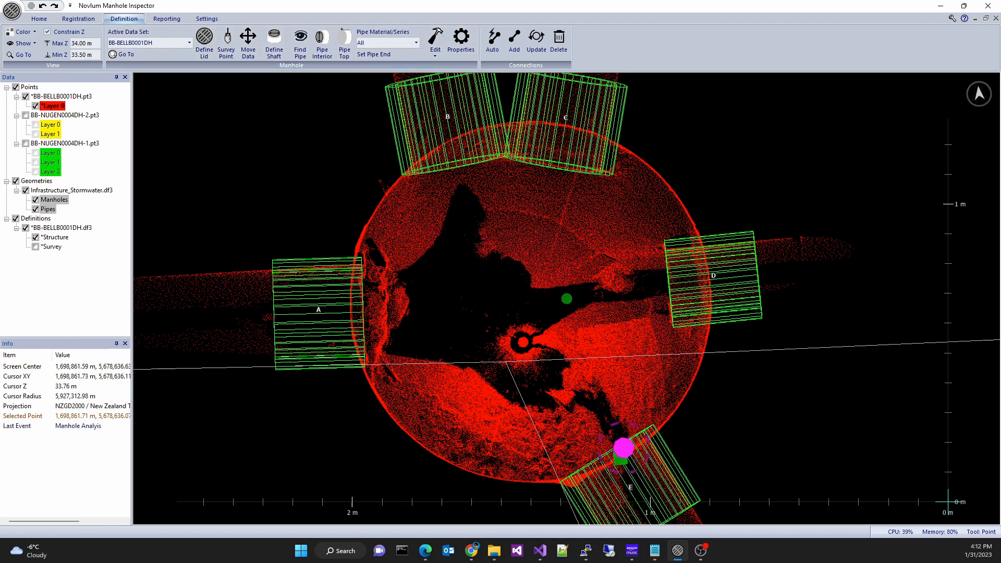
click(388, 55)
click(516, 276)
click(509, 311)
click(508, 291)
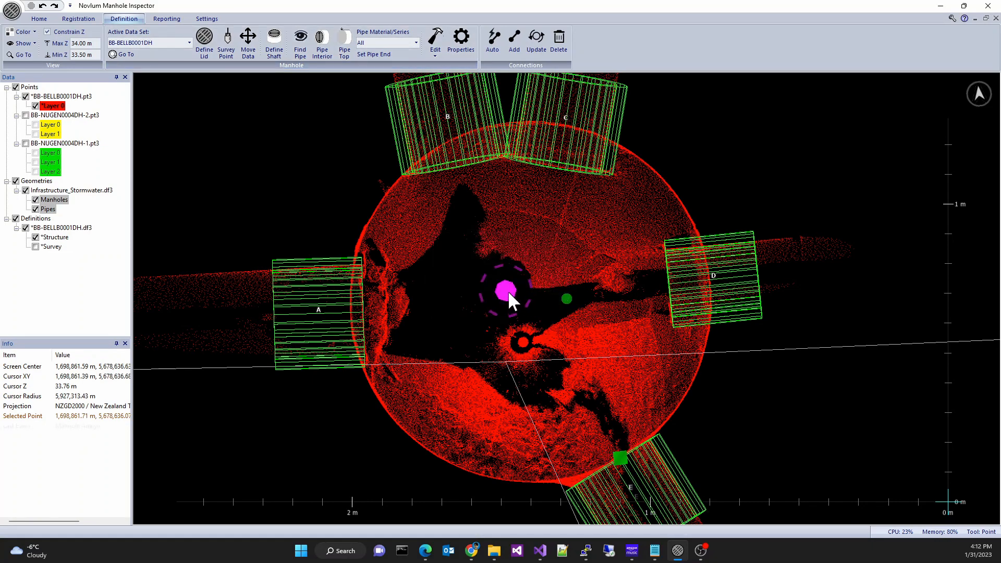
- Switch the active data set to BB-NUGEN0004DH-2
scroll(512, 261, down, 3)
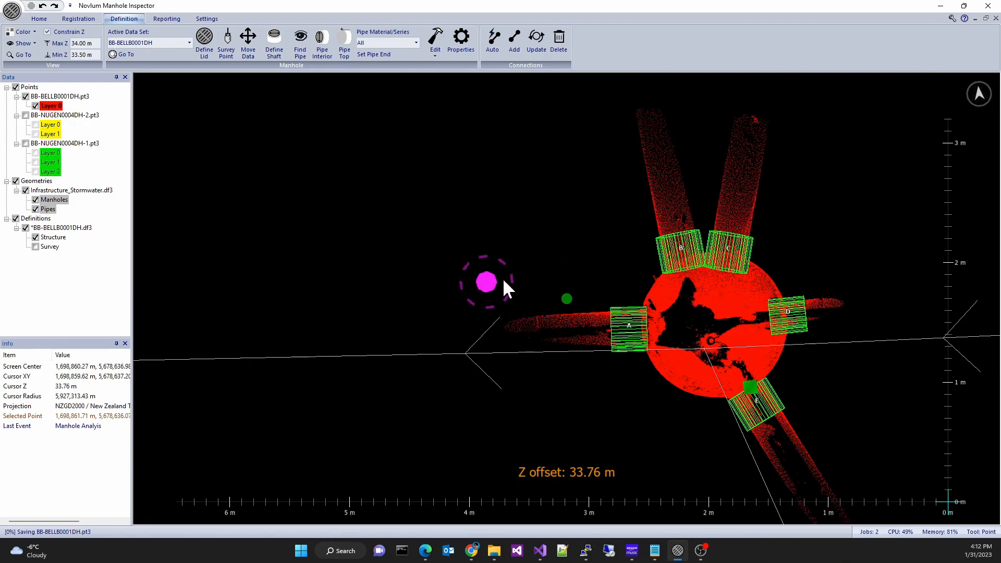
click(177, 42)
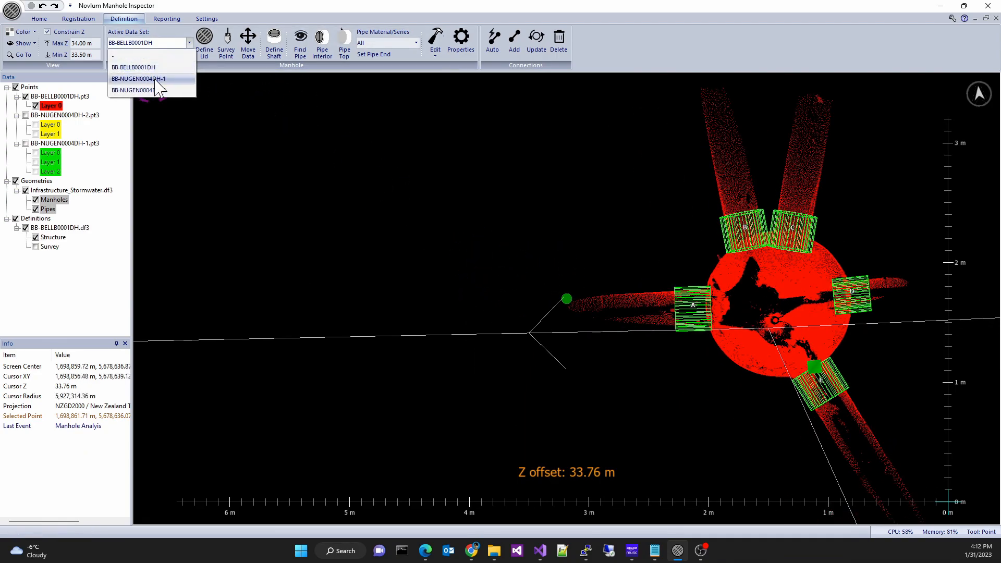
click(146, 91)
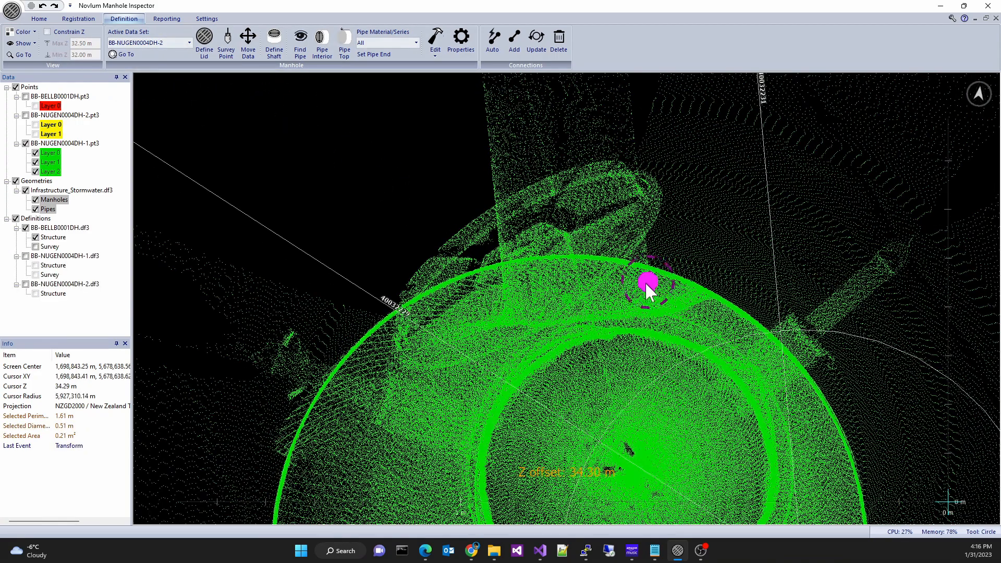
mouse_move(648, 292)
middle_down()
mouse_move(621, 284)
mouse_move(632, 317)
mouse_move(626, 334)
mouse_move(615, 329)
mouse_move(641, 328)
mouse_move(677, 369)
mouse_move(609, 320)
mouse_move(628, 321)
middle_up()
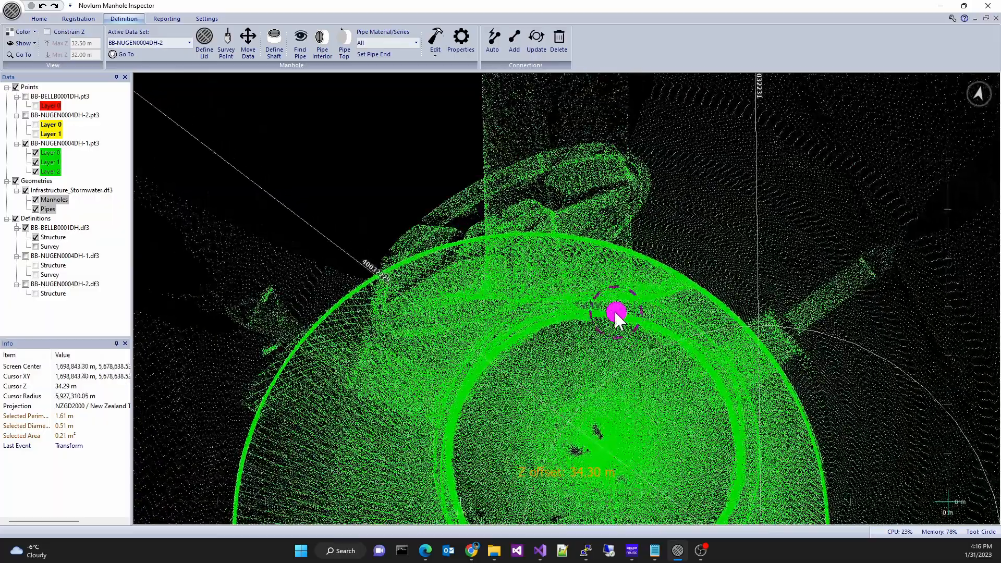
- Define a pipe interior at the base of the circular pipe opening, matching it to the Infrastructure_Stormwater.df3 GIS data
key(f)
middle_drag(608, 368, 585, 185)
middle_drag(582, 286, 582, 210)
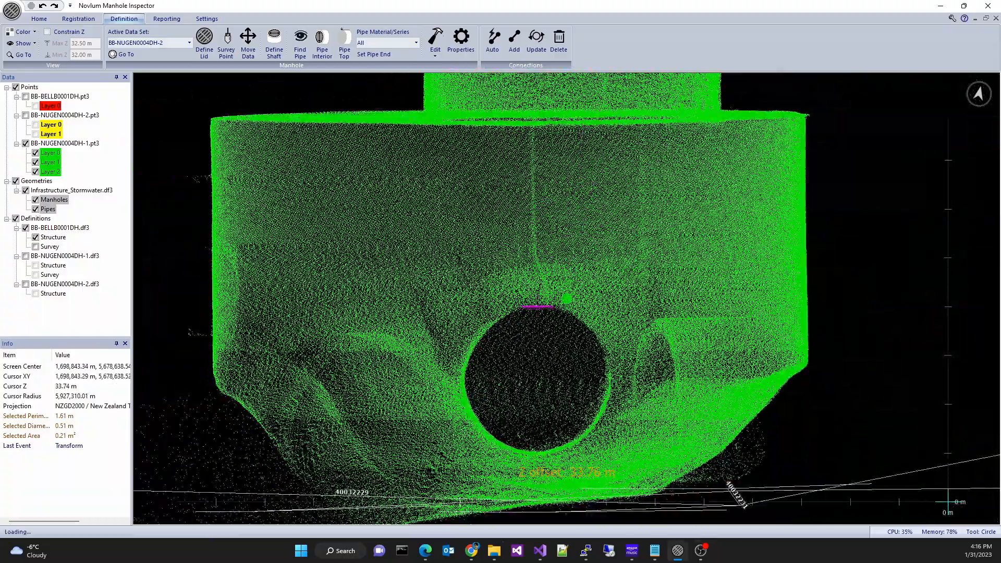
click(536, 451)
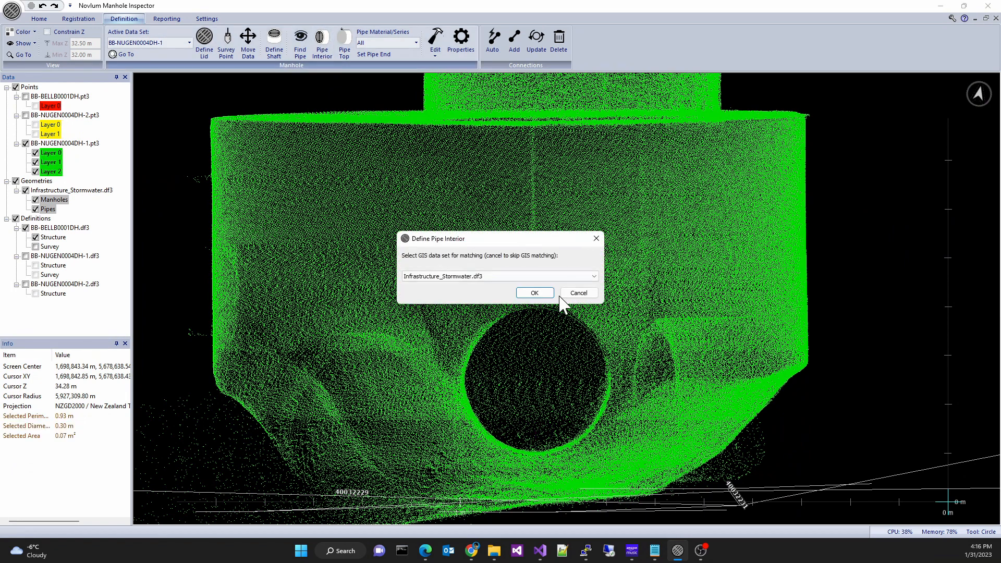
click(534, 293)
click(509, 292)
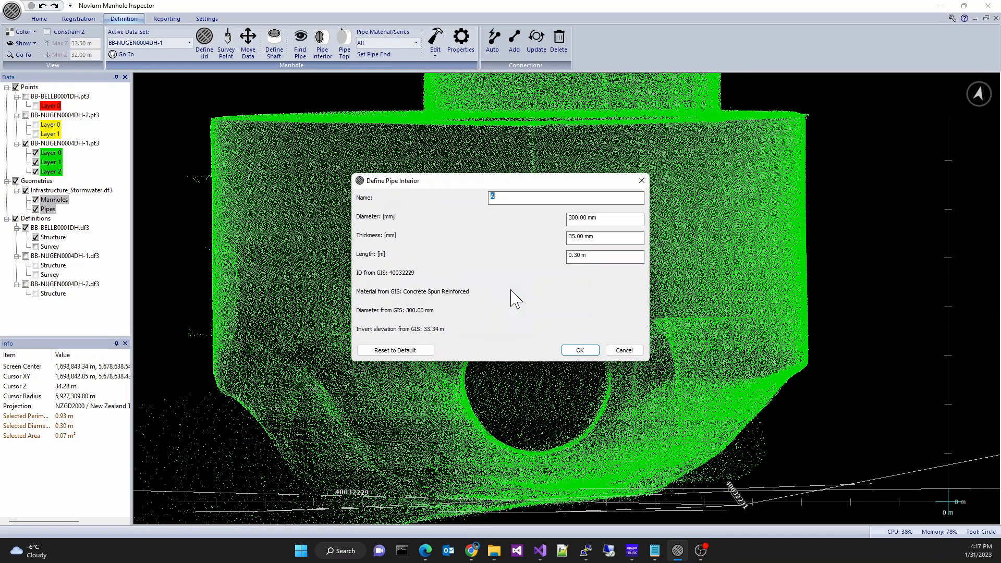
click(585, 348)
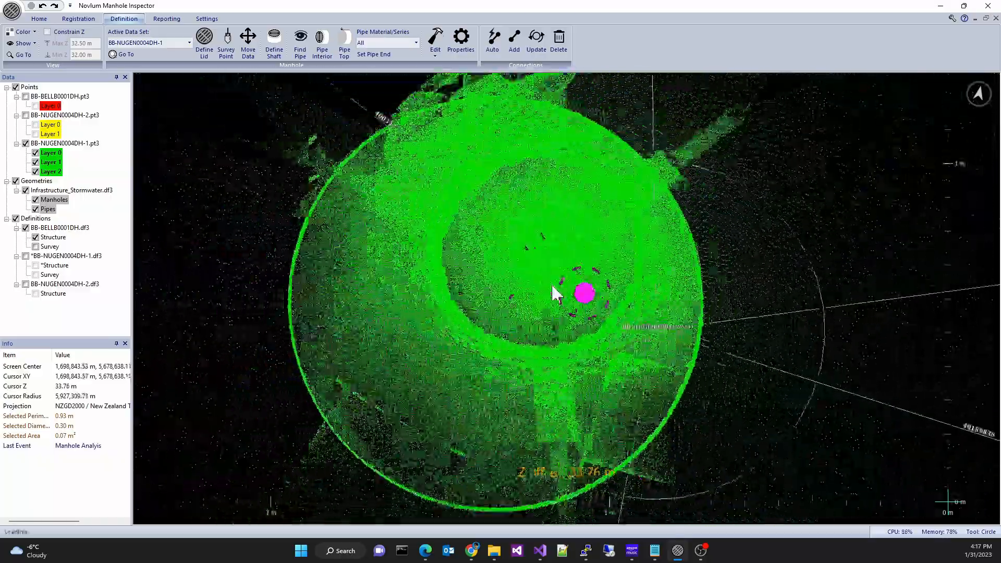
- Show the Structure definitions of both BB-NUGEN0004DH-1.df3 and BB-NUGEN0004DH-2.df3, leaving Survey hidden
click(25, 256)
click(35, 266)
click(36, 275)
click(26, 285)
click(36, 295)
click(35, 275)
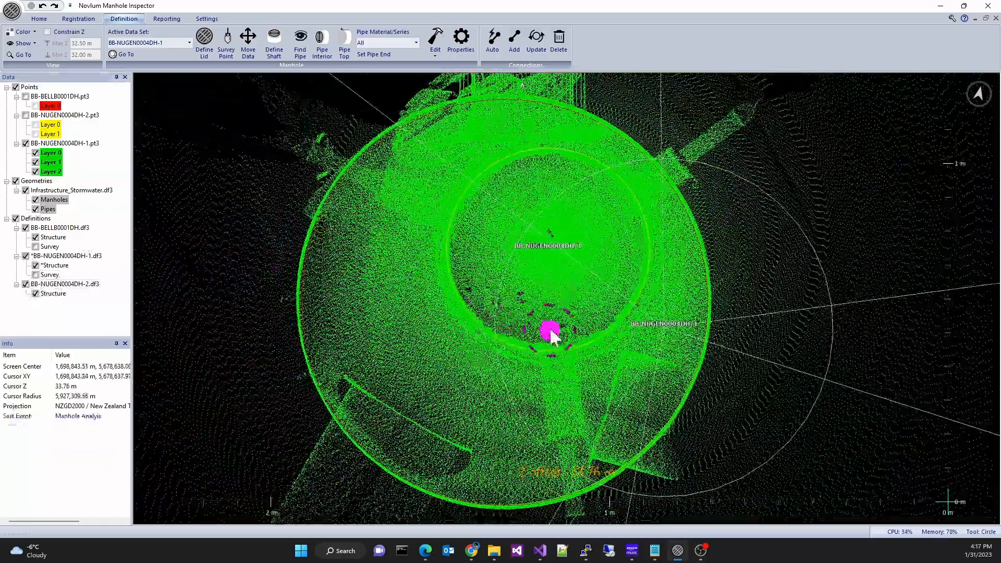
- Recolor the BB-NUGEN0004DH-1 point cloud with a specific blue color
click(22, 33)
click(49, 78)
click(422, 228)
click(546, 350)
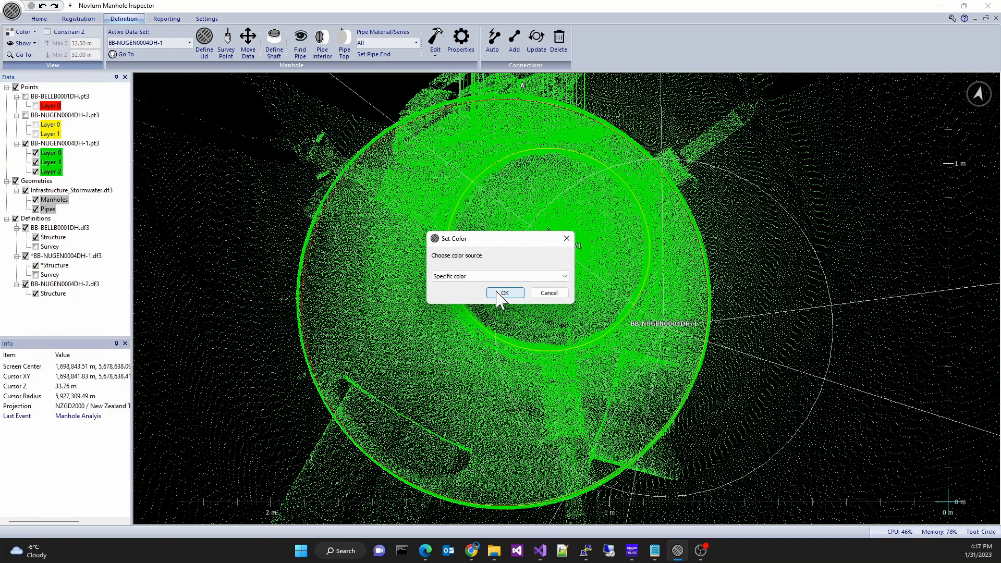
click(484, 275)
click(489, 285)
click(503, 295)
click(573, 241)
click(545, 328)
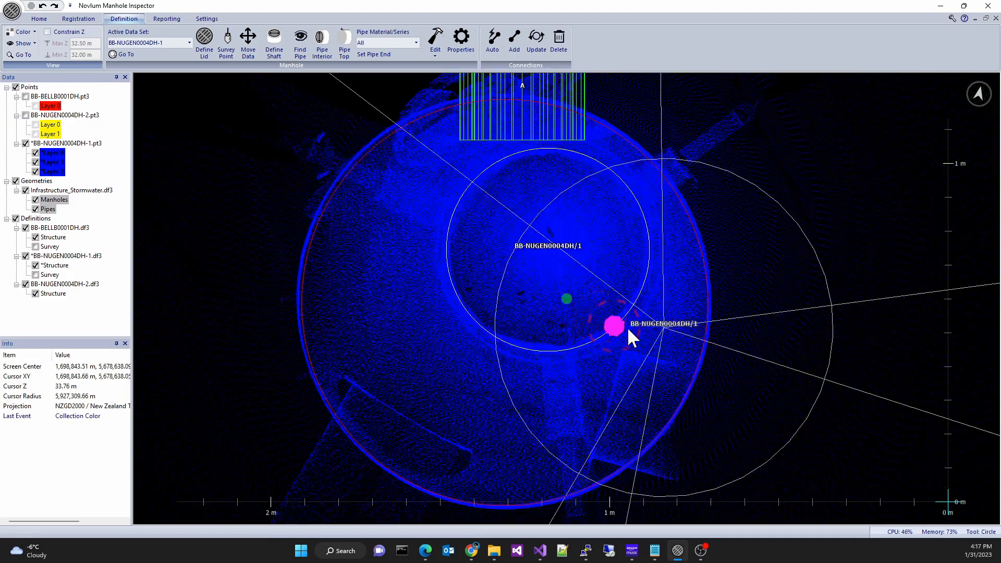
- Zoom into the chamber and draw a line about 0.17 m long across the top of the second pipe opening
key(n)
middle_drag(643, 330, 687, 321)
scroll(688, 321, up, 2)
scroll(688, 321, up, 1)
middle_drag(761, 339, 696, 326)
shift+scroll(615, 314, down, 2)
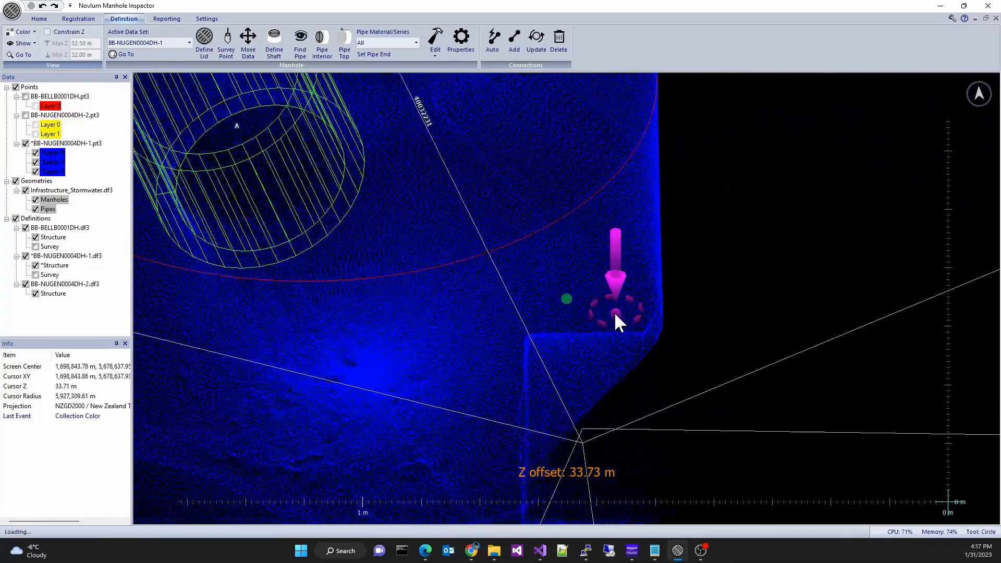
shift+scroll(613, 313, down, 4)
middle_drag(605, 321, 609, 289)
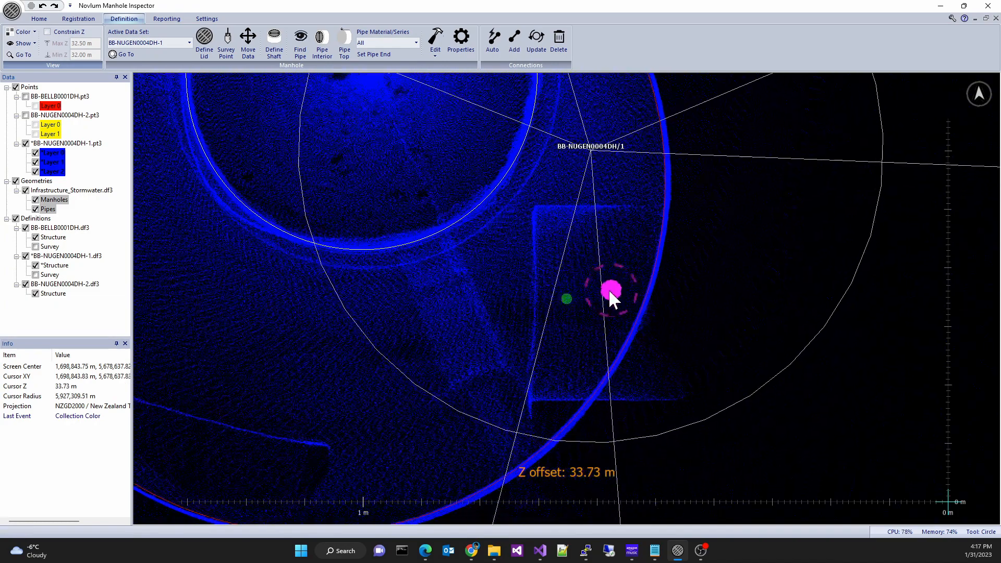
drag(537, 298, 634, 298)
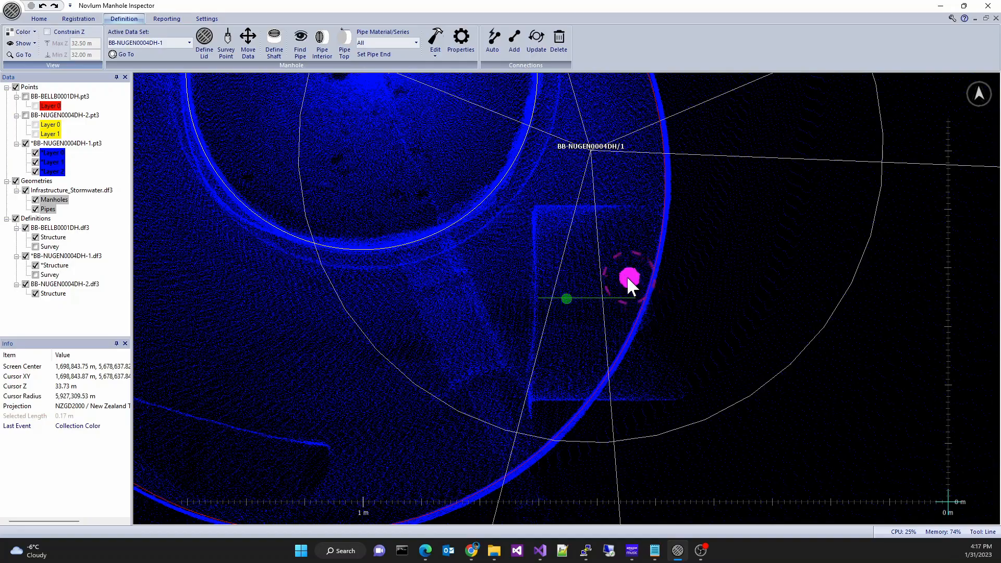
- Define a pipe top from the drawn line, matched to GIS pipe 40032230 to BB-HENW0004DH/1 (375.00 mm)
shift+scroll(607, 279, up, 5)
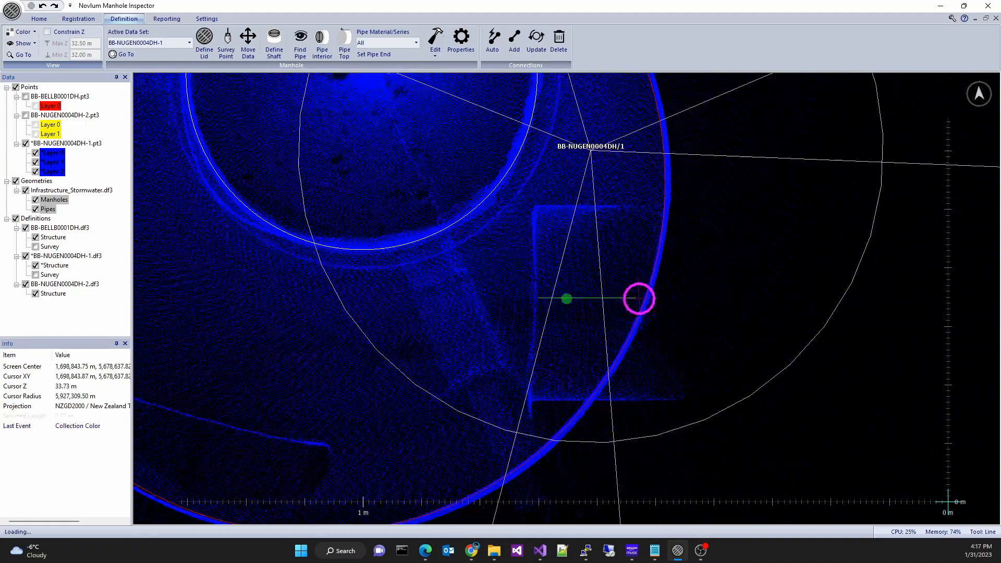
shift+scroll(606, 279, up, 5)
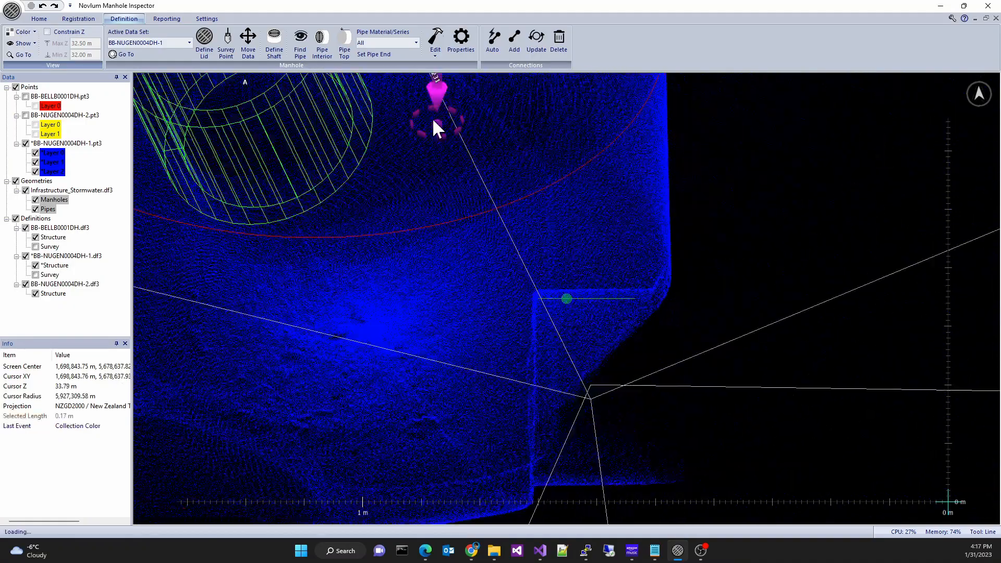
click(345, 54)
click(535, 293)
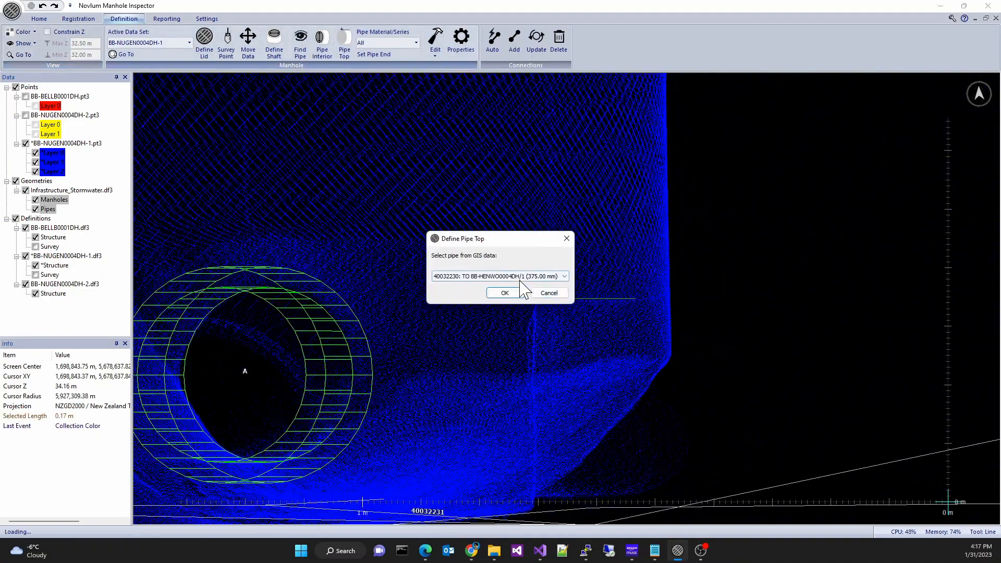
click(512, 293)
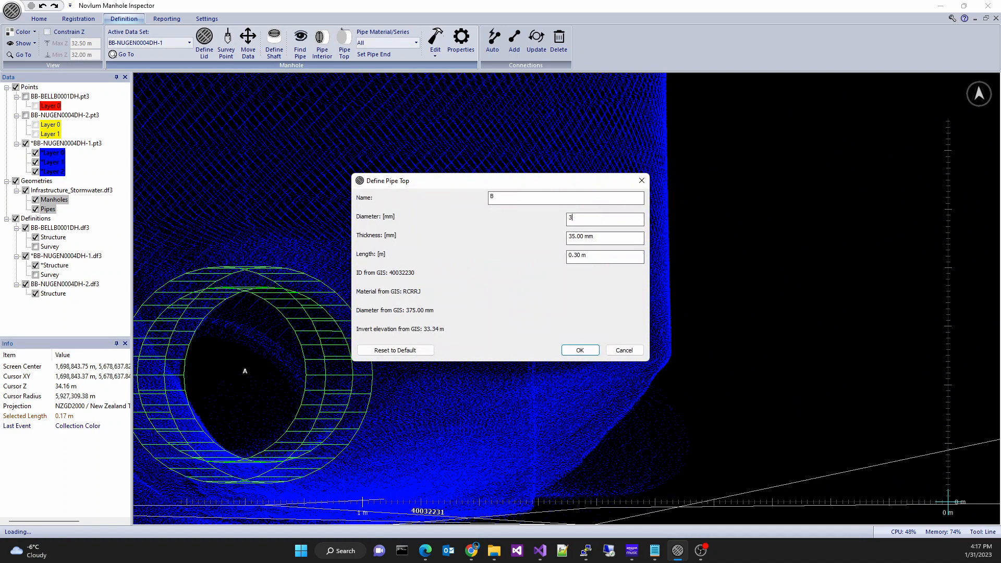
click(587, 351)
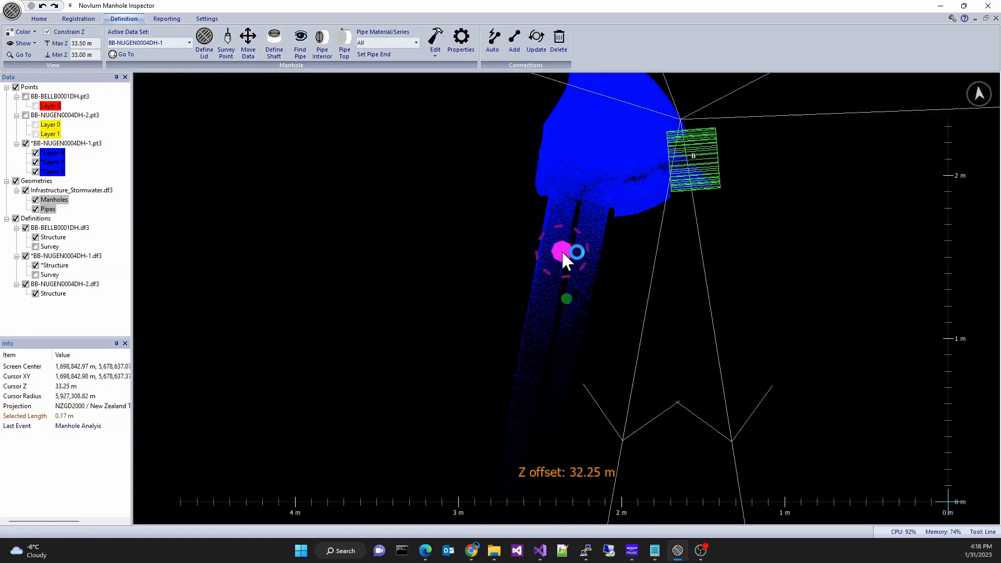
- Try to detect the pipes of the yellow BB-NUGEN0004DH-2 scan with Find Pipe
drag(611, 241, 602, 235)
click(300, 43)
click(517, 301)
click(539, 298)
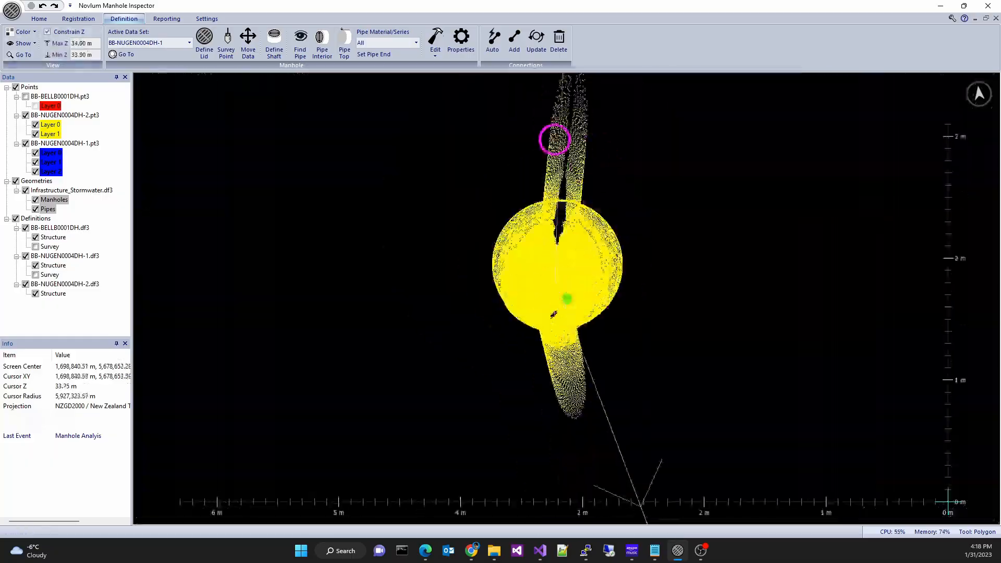
drag(602, 150, 605, 174)
click(300, 43)
click(614, 306)
- Switch the active data set to BB-NUGEN0004DH-2 and find both of its pipes with Find Pipe
click(189, 43)
click(303, 47)
click(504, 293)
drag(594, 346, 593, 391)
click(300, 43)
click(505, 293)
- Set the ends of both pipes at the chamber wall on either side of the manhole
click(527, 183)
click(375, 55)
click(504, 293)
click(523, 368)
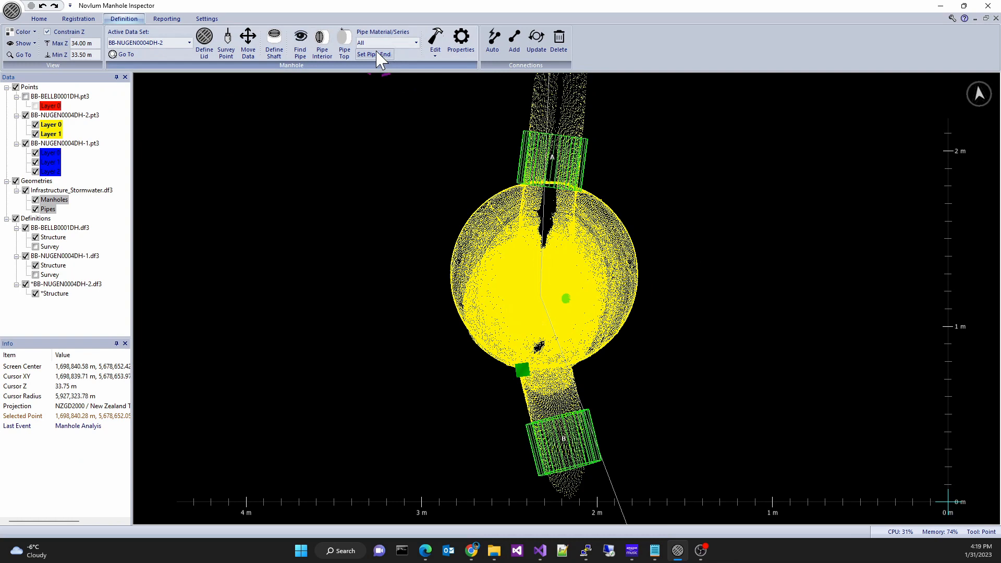
click(378, 55)
click(505, 293)
- Edit a pipe definition, entering 5 in its length value, and save the project
scroll(698, 327, down, 6)
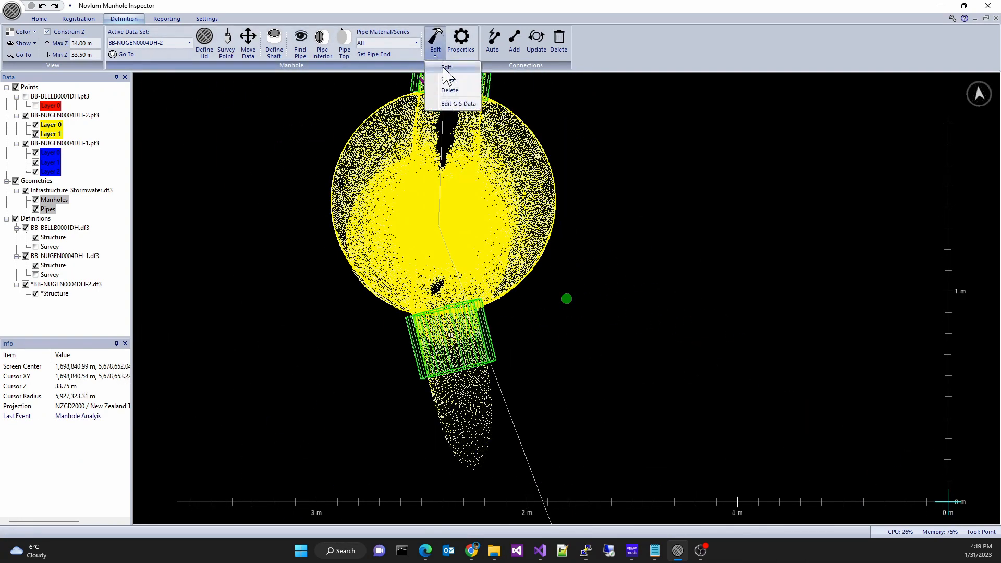
click(435, 42)
click(505, 293)
drag(573, 256, 592, 260)
text(5)
click(580, 350)
scroll(581, 344, down, 6)
key(ctrl+s)
click(90, 19)
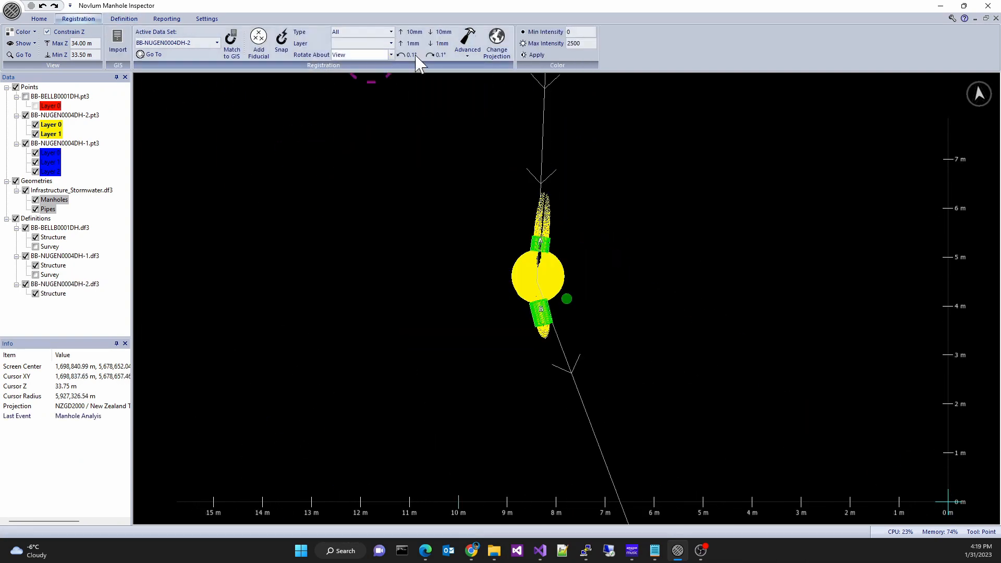
click(391, 31)
click(375, 64)
click(363, 43)
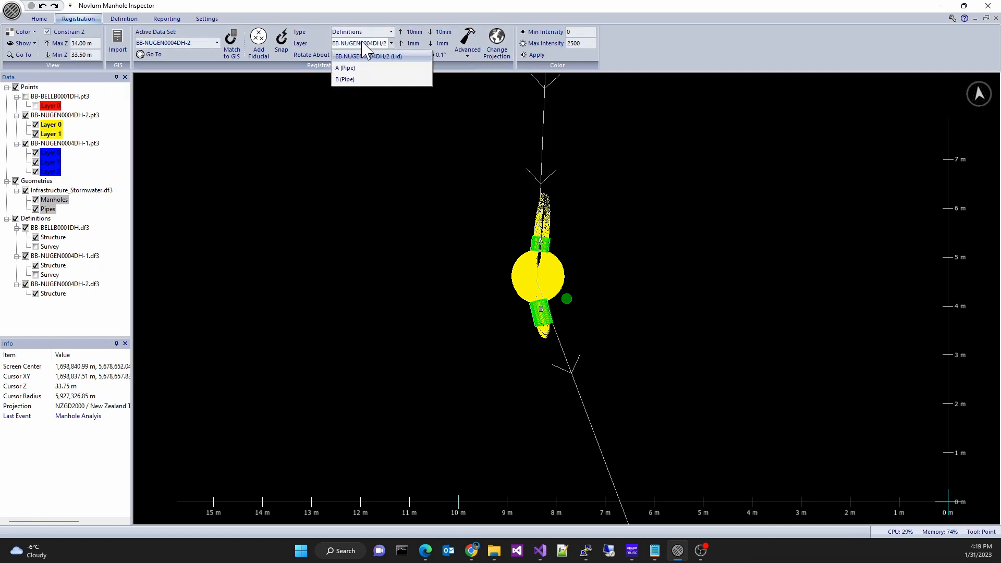
click(368, 80)
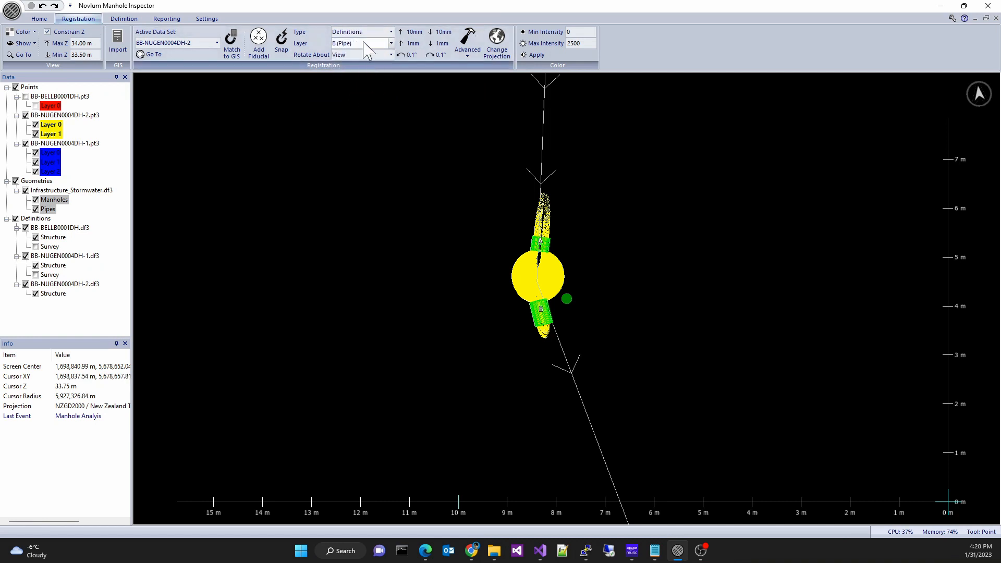
click(365, 33)
click(365, 46)
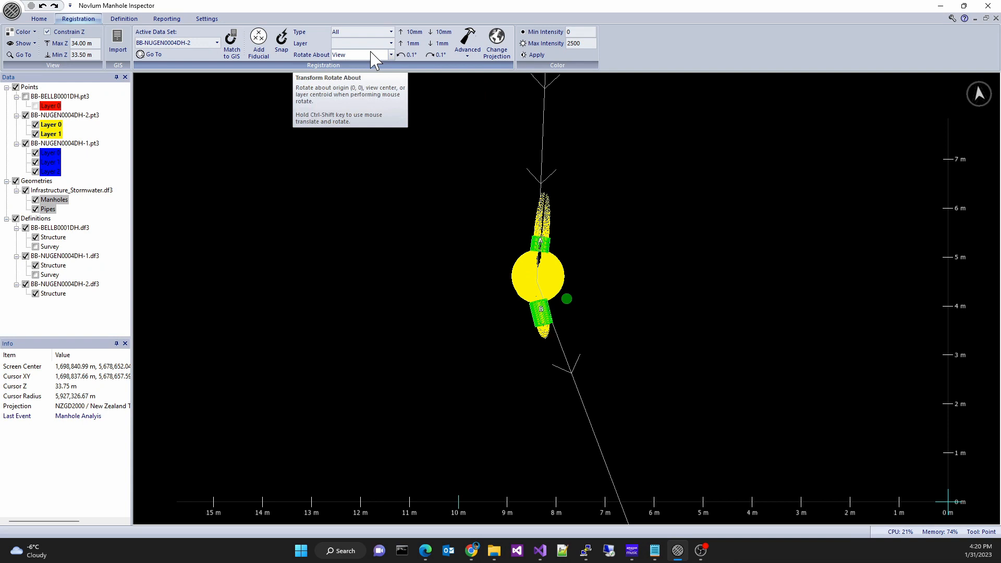
click(468, 55)
click(476, 79)
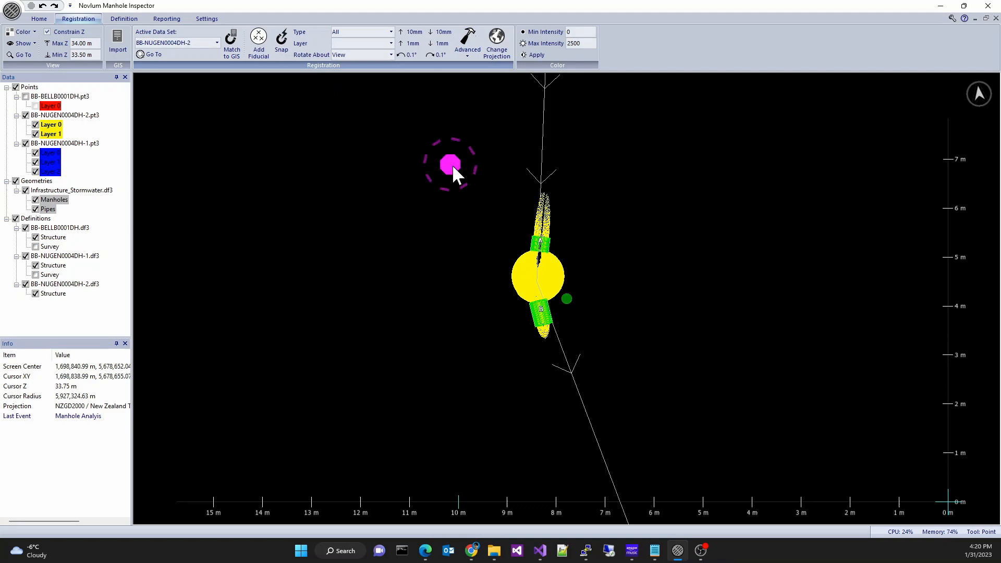
scroll(452, 164, up, 5)
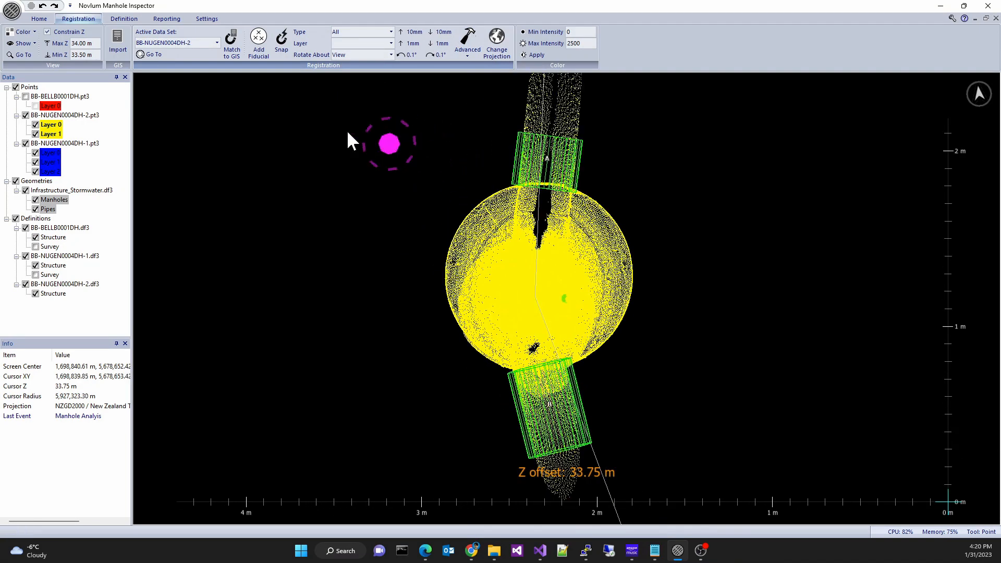
- Show the pipe ends for all pipes with 0.10 m slice thickness and 150 percent slice diameter
click(23, 44)
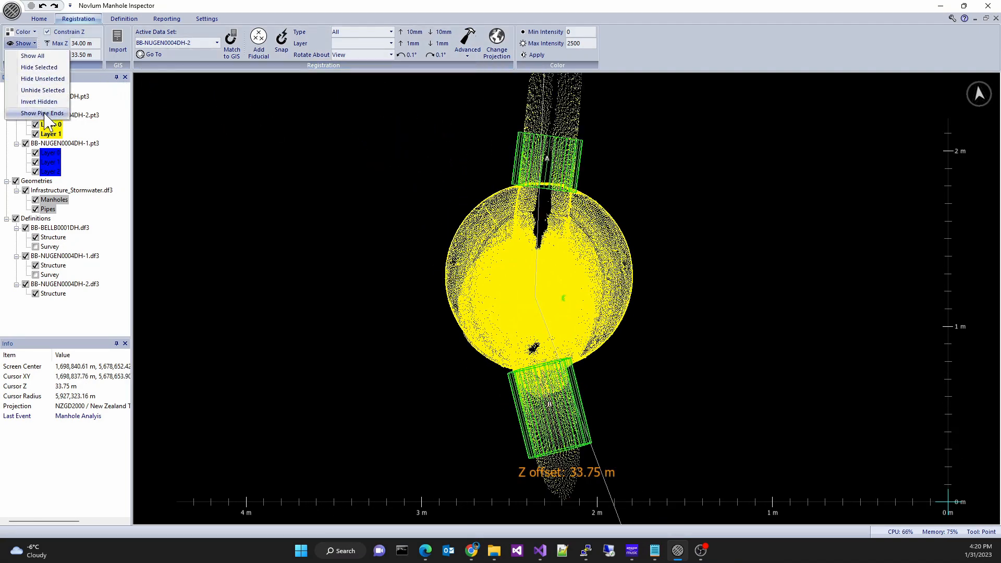
click(43, 113)
click(554, 246)
click(554, 253)
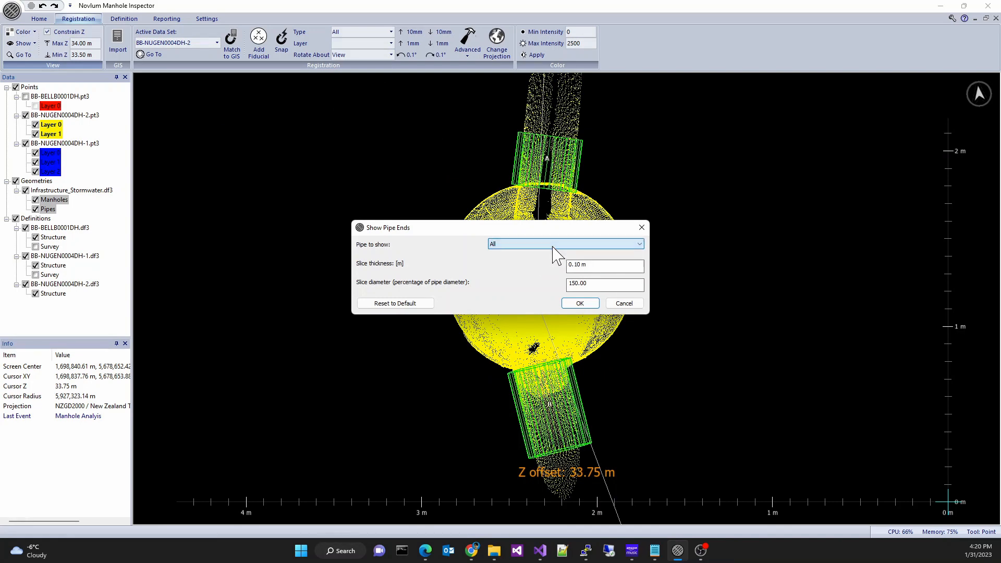
click(580, 304)
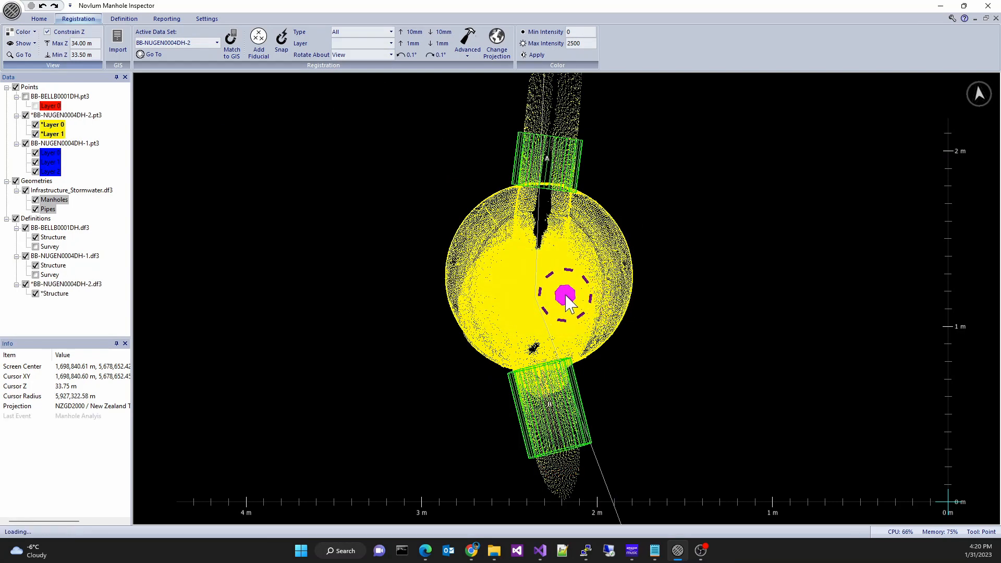
scroll(564, 293, up, 4)
mouse_move(555, 301)
middle_down()
mouse_move(558, 254)
mouse_move(599, 226)
mouse_move(637, 225)
middle_up()
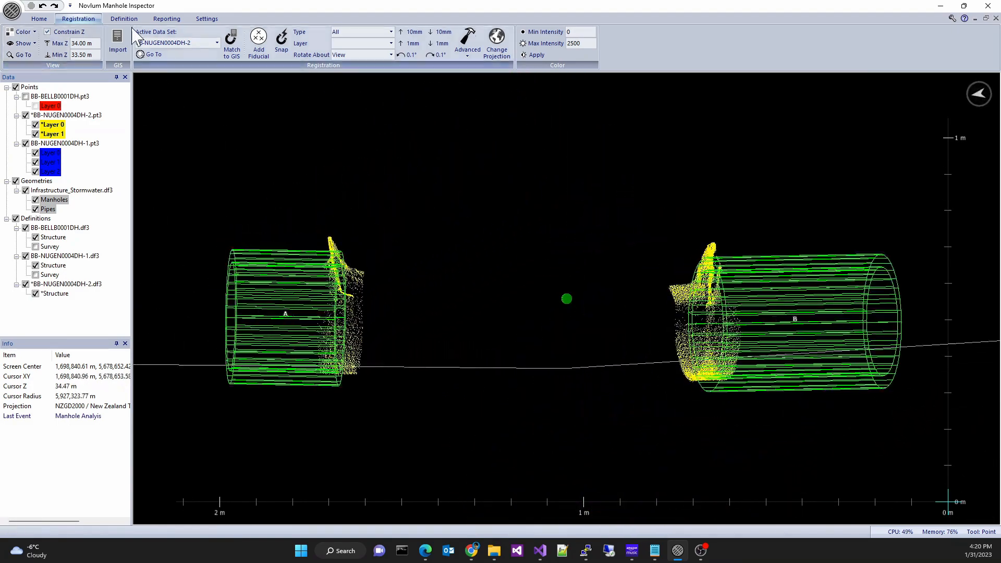
- Open the GIS data of pipe A's definition for editing and close it
click(124, 19)
click(435, 52)
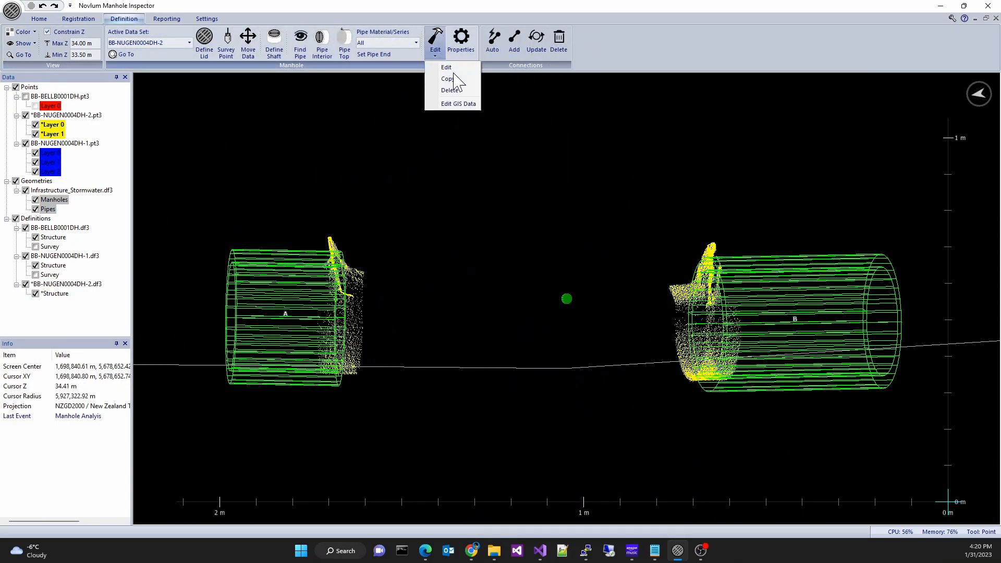
click(458, 103)
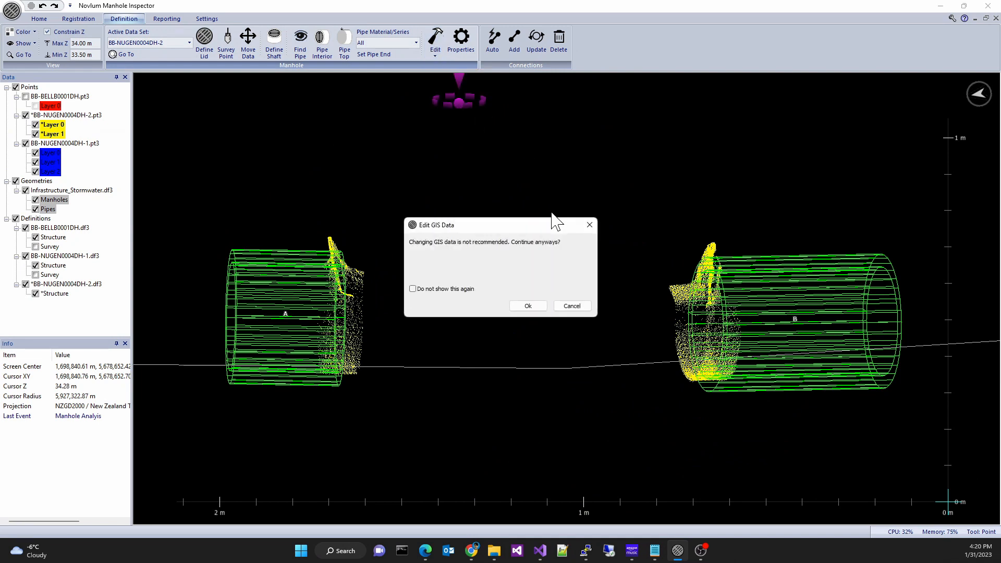
click(530, 307)
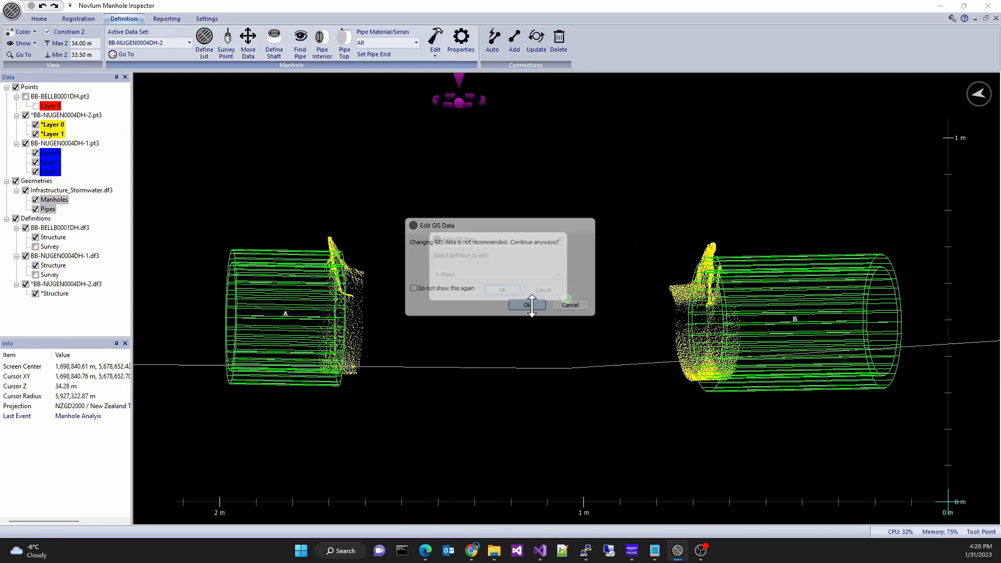
click(512, 294)
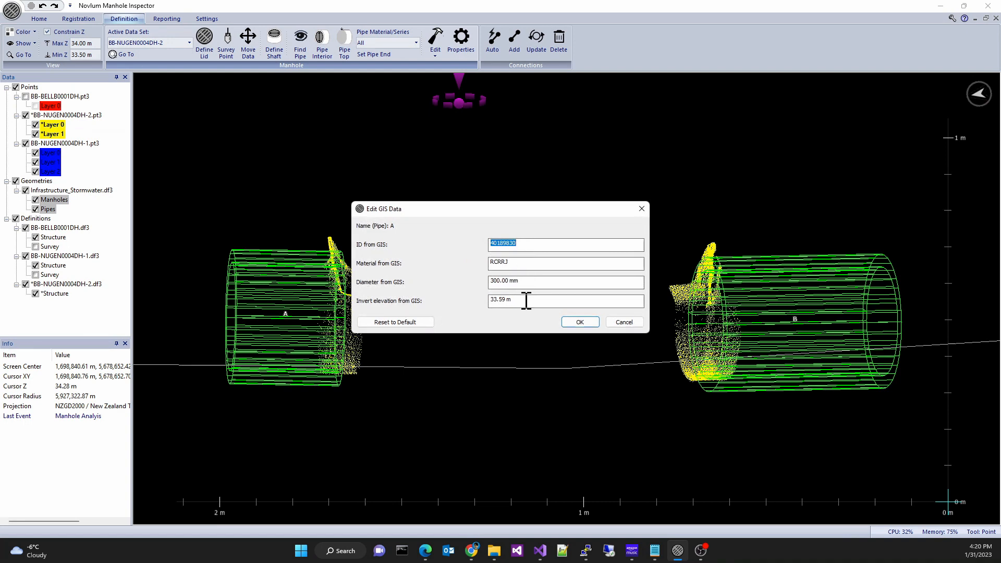
click(579, 321)
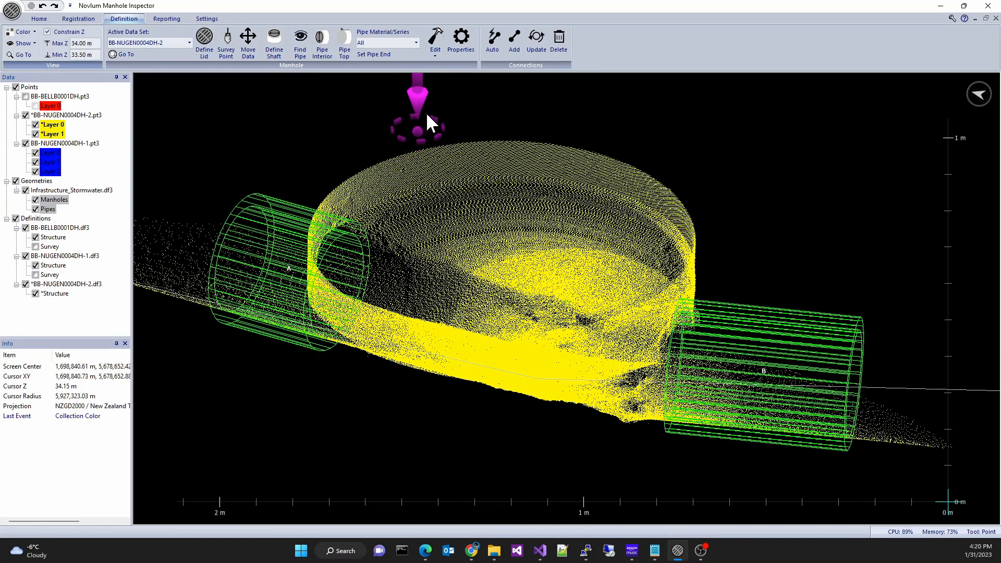
- Open the manhole properties of BB-NUGEN0004DH-2 and accept them
click(467, 47)
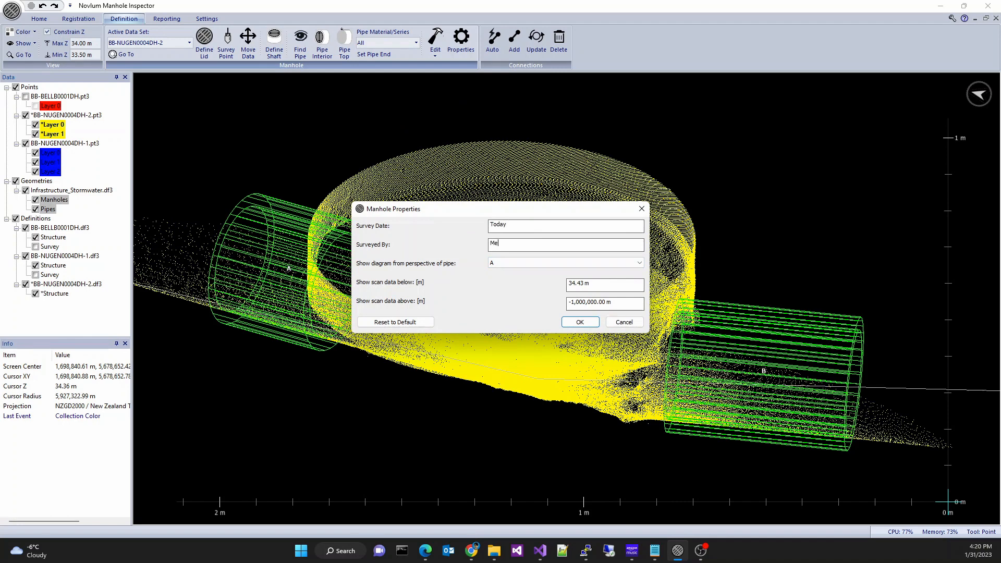
click(586, 326)
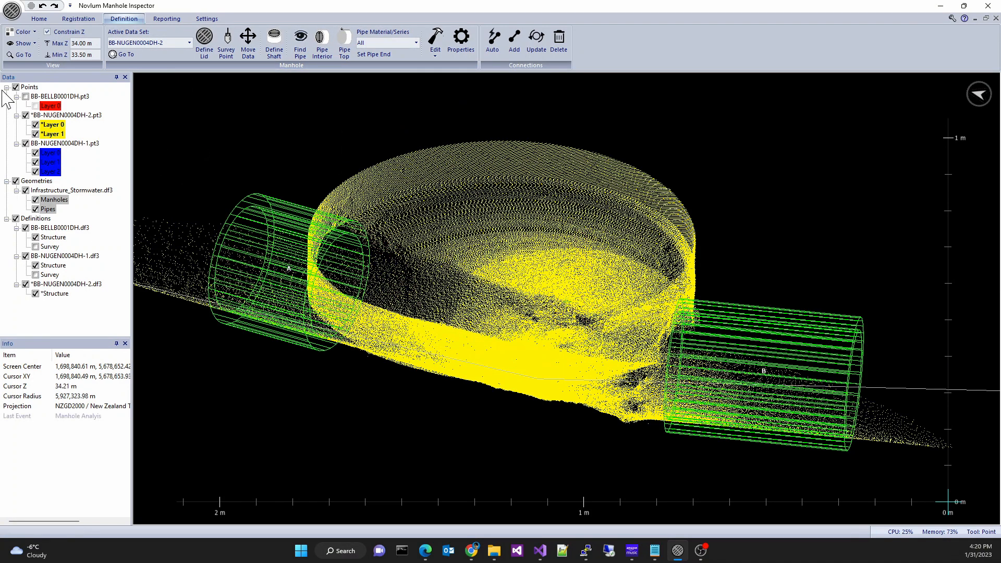
- Switch the active data set to BB-NUGEN0004DH-1 and set its diagram perspective pipe to B in the manhole properties
click(146, 43)
click(167, 72)
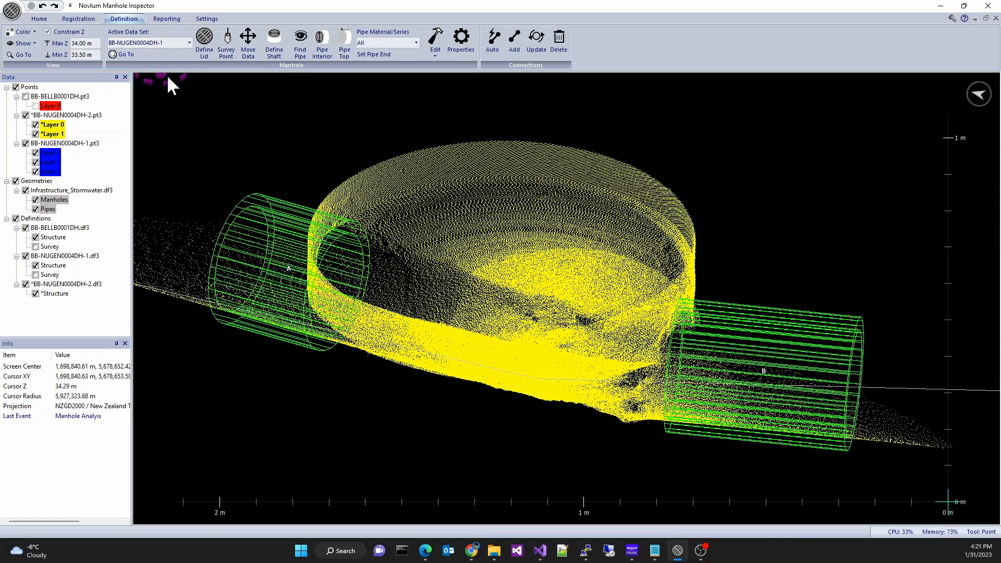
click(461, 41)
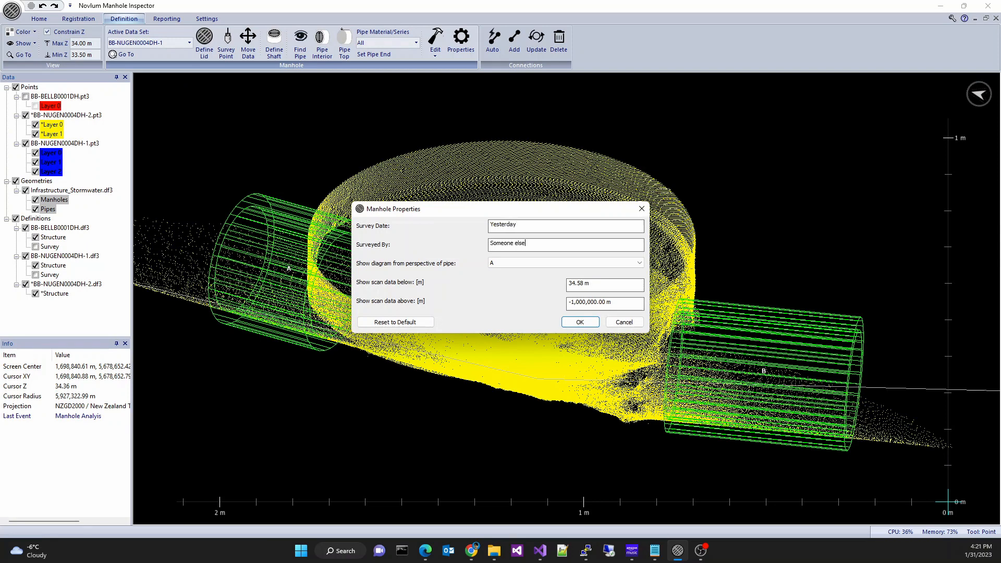
click(554, 265)
click(573, 289)
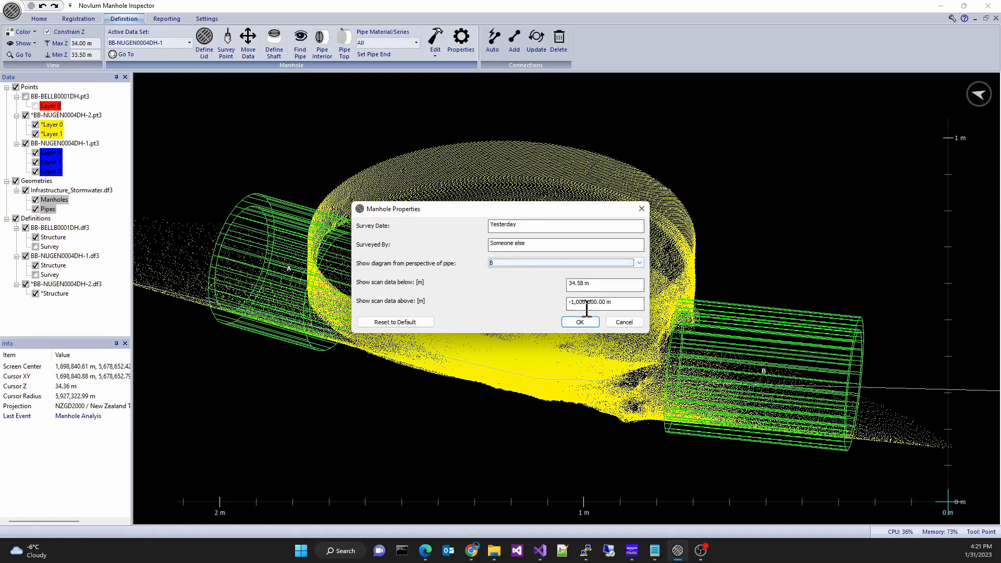
click(592, 326)
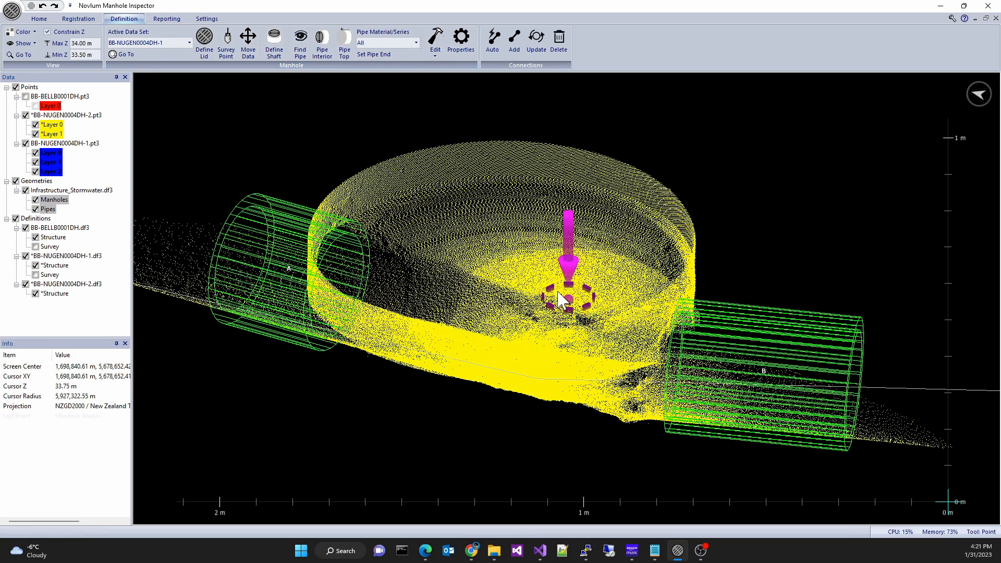
- Switch the active data set to BB-BELLB0001DH and open its manhole properties, accepting them
click(144, 44)
click(151, 67)
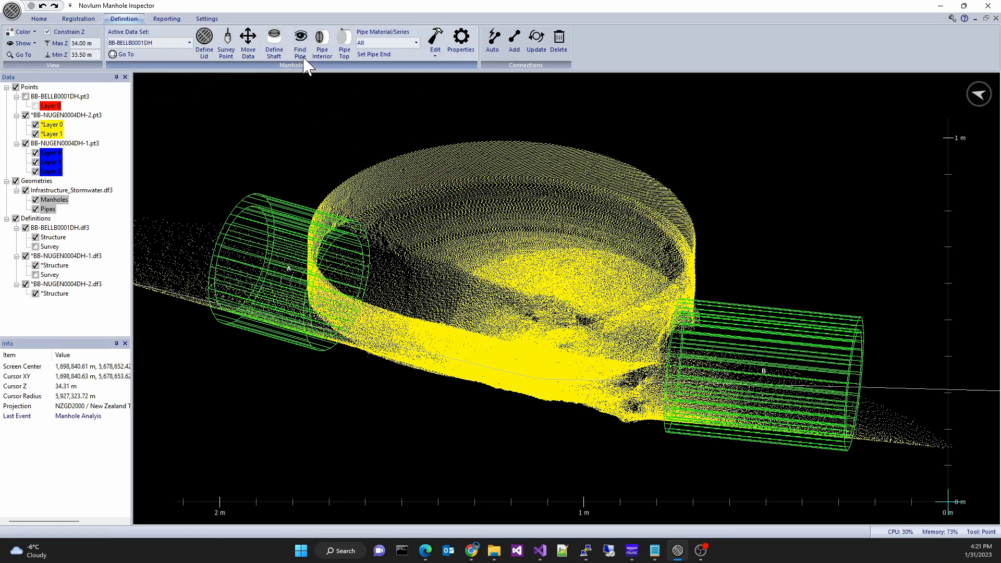
click(416, 42)
click(412, 42)
click(461, 37)
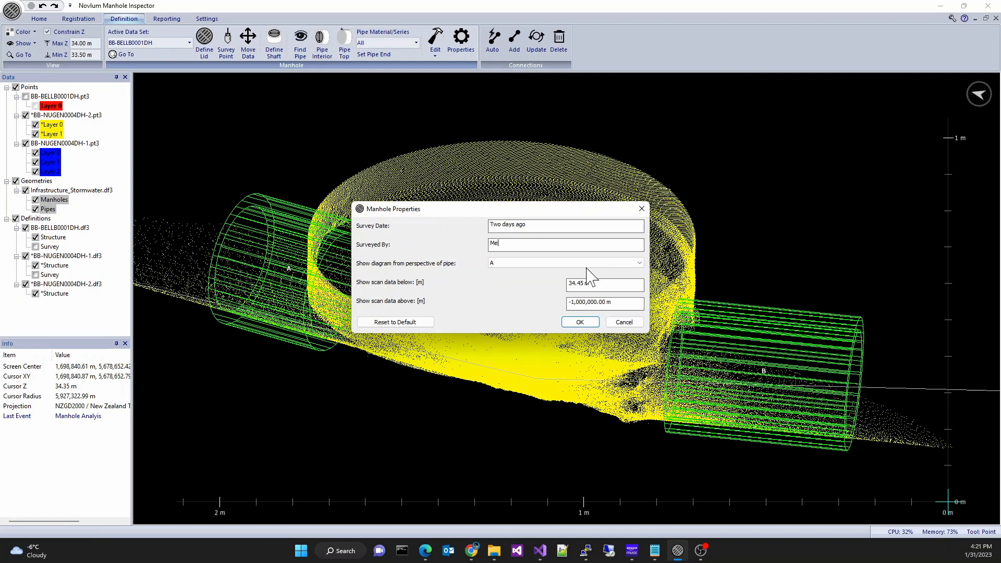
click(579, 322)
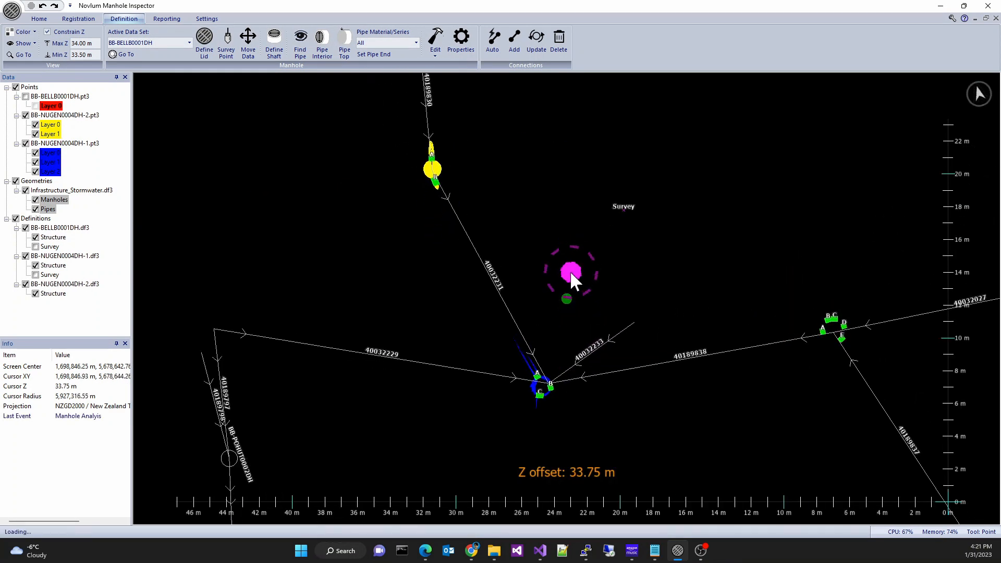
- Hide the Infrastructure_Stormwater GIS geometries and save the project
click(26, 191)
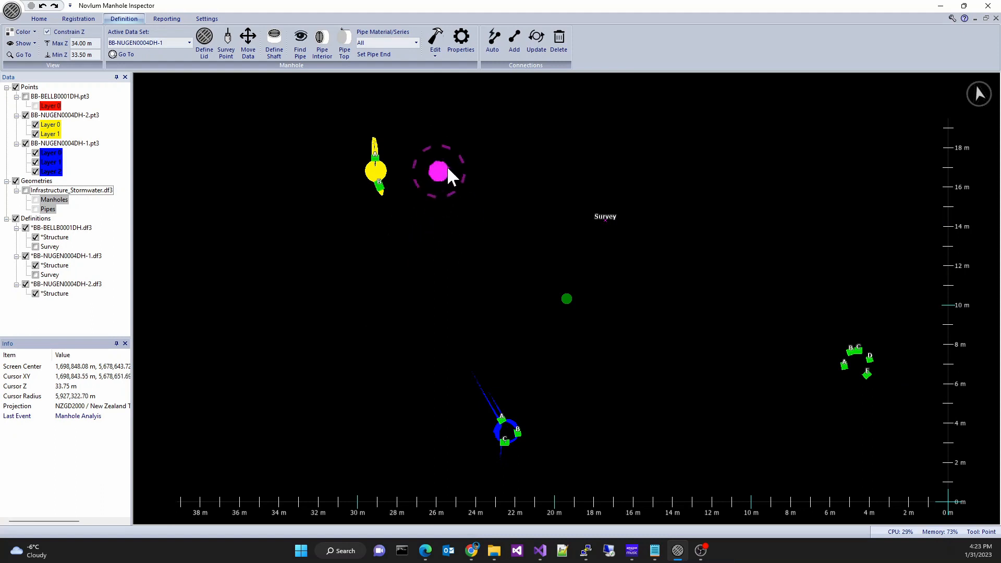
key(ctrl+s)
click(527, 232)
- Generate connections automatically and show the Connections layer of all three manhole definitions
click(493, 52)
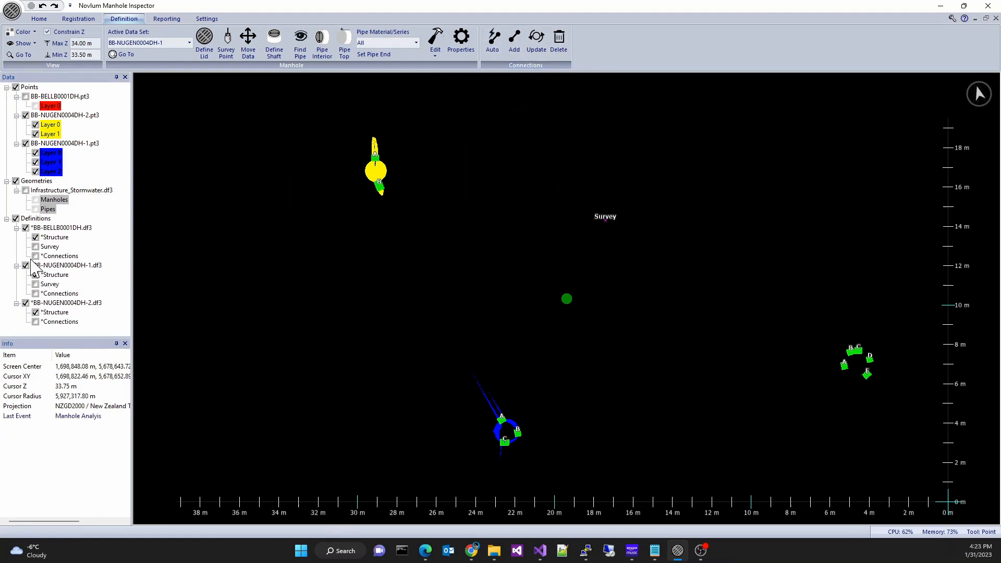
click(36, 256)
click(36, 293)
click(36, 322)
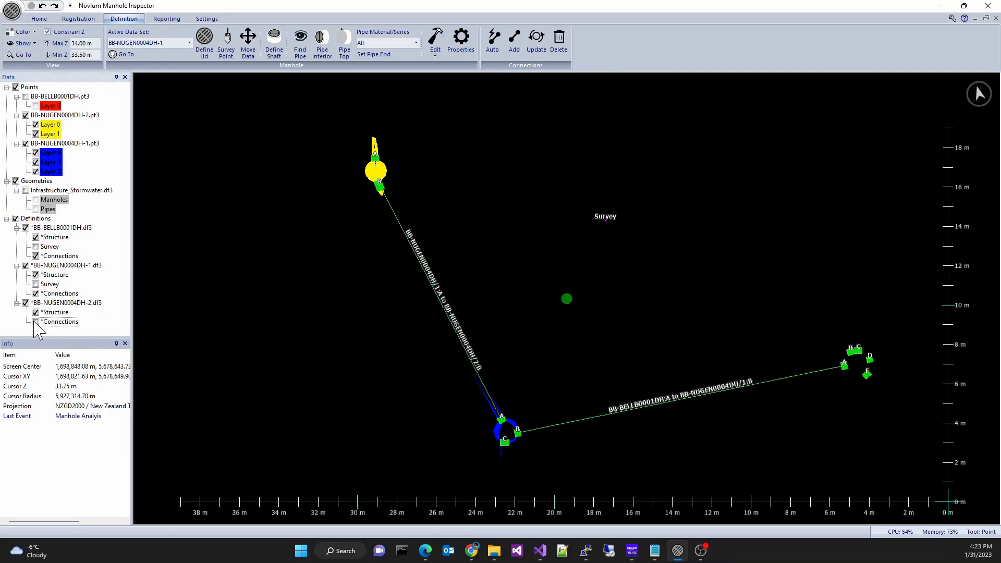
- Delete the connection between BB-NUGEN0004DH-1 and BB-NUGEN0004DH-2 by selecting it with a polygon
middle_drag(447, 306, 419, 295)
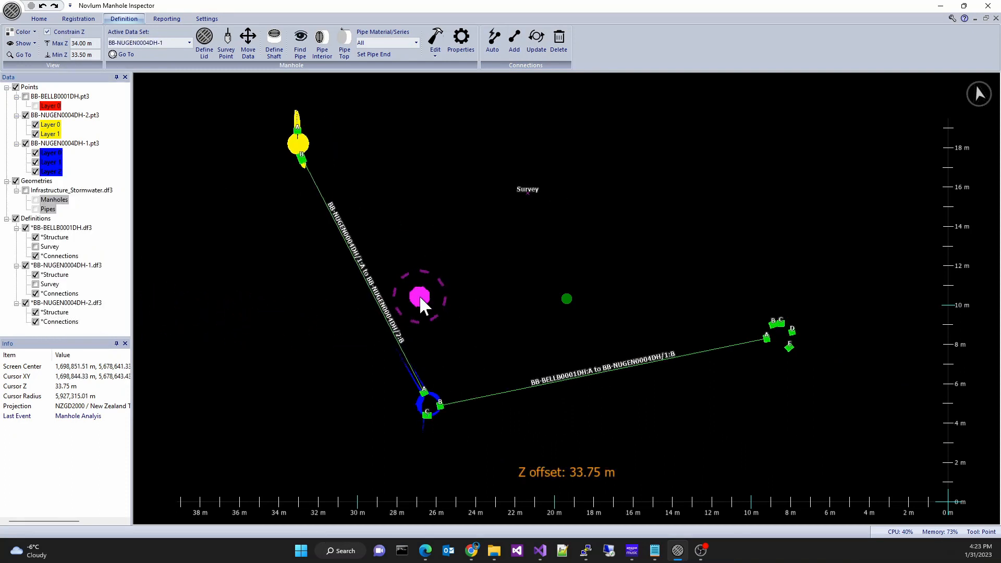
scroll(589, 294, up, 3)
scroll(587, 286, down, 3)
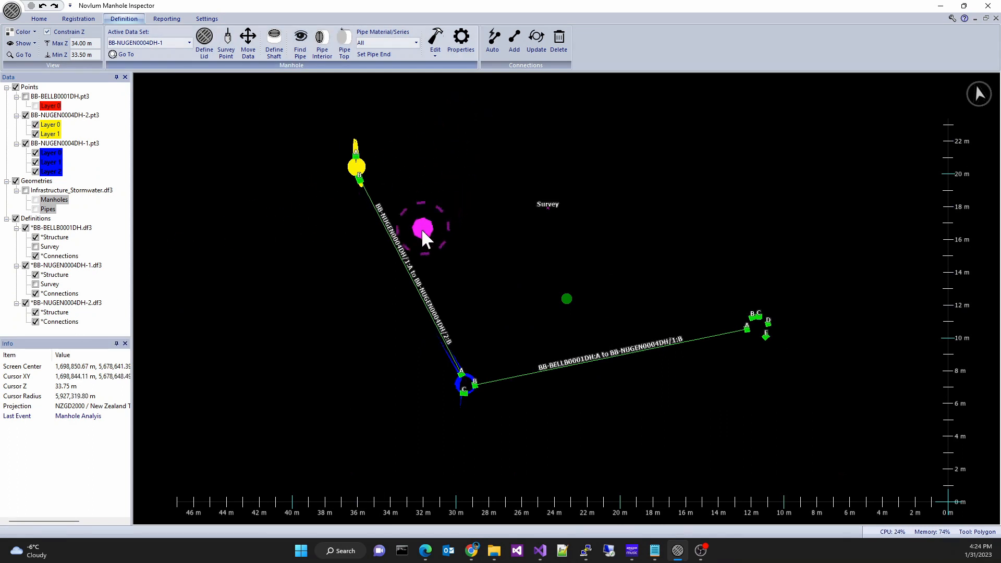
mouse_move(411, 230)
mouse_down()
mouse_move(405, 293)
mouse_move(417, 231)
mouse_up()
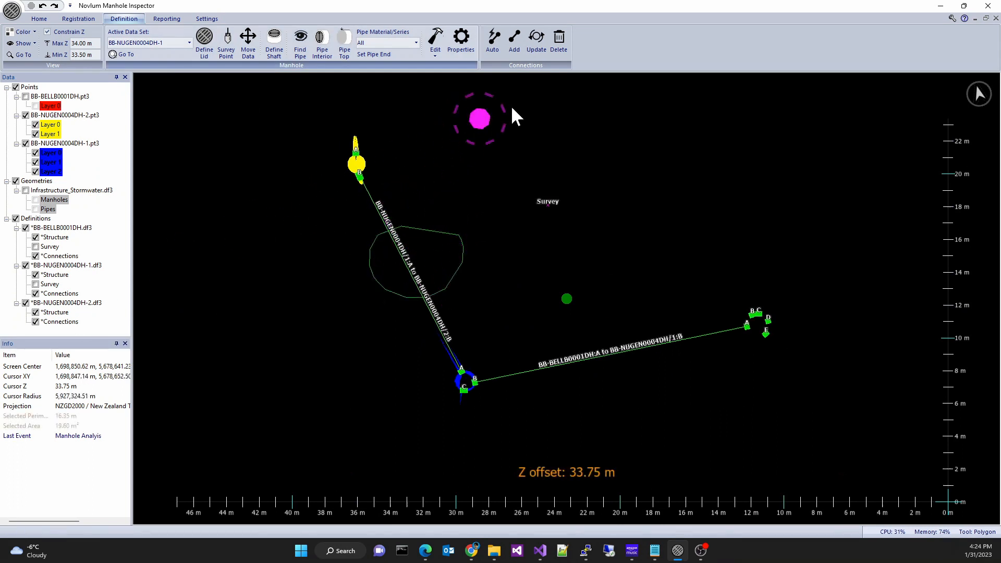
click(558, 42)
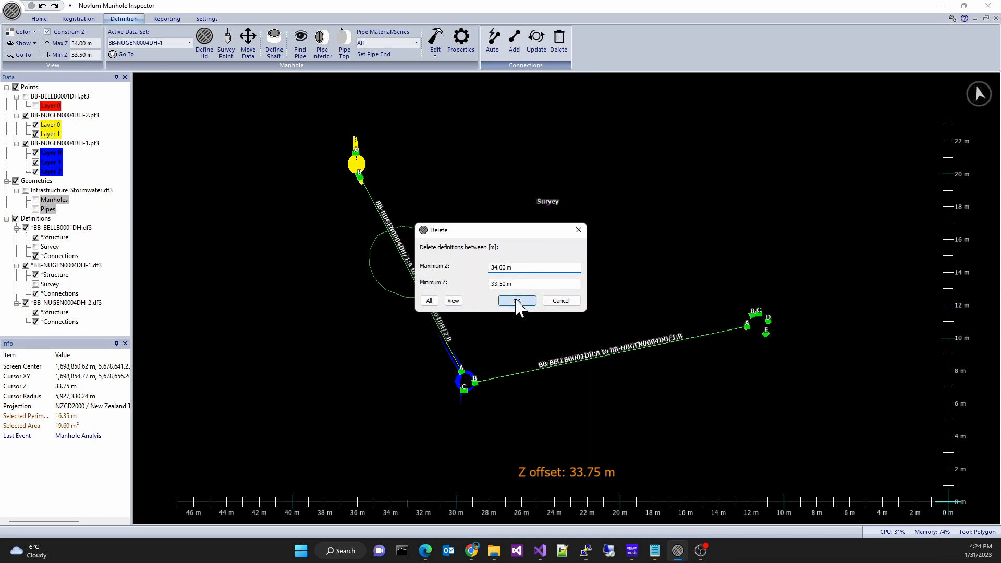
click(516, 300)
key(Escape)
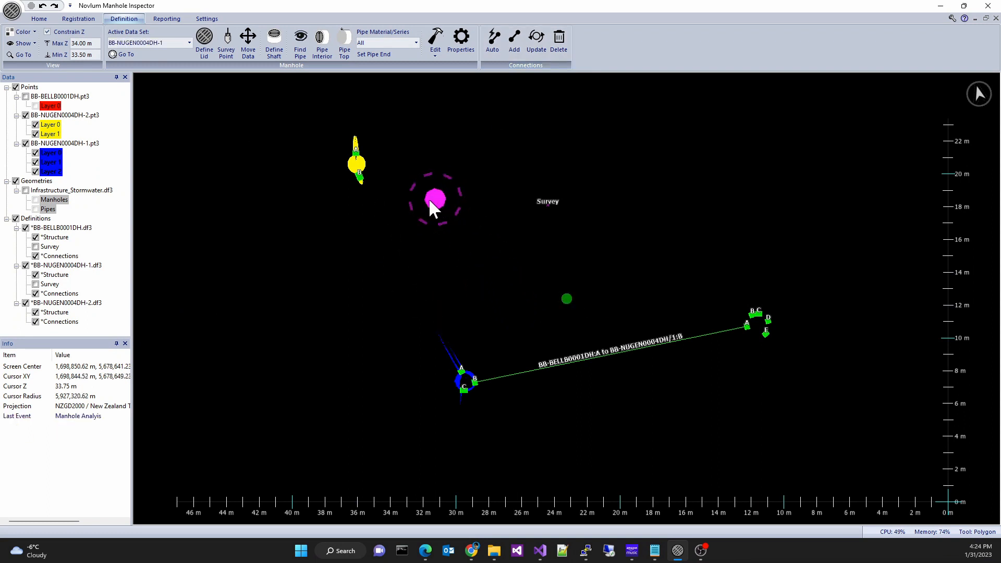
- Draw and add a connection line from pipe B of BB-NUGEN0004DH-2 to pipe A of BB-NUGEN0004DH-1
key(l)
click(358, 175)
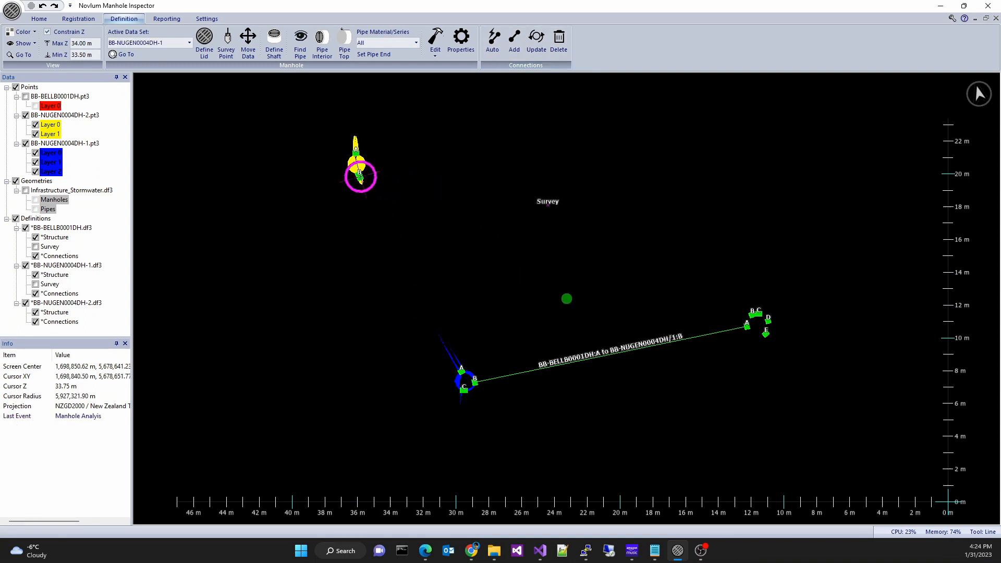
click(461, 369)
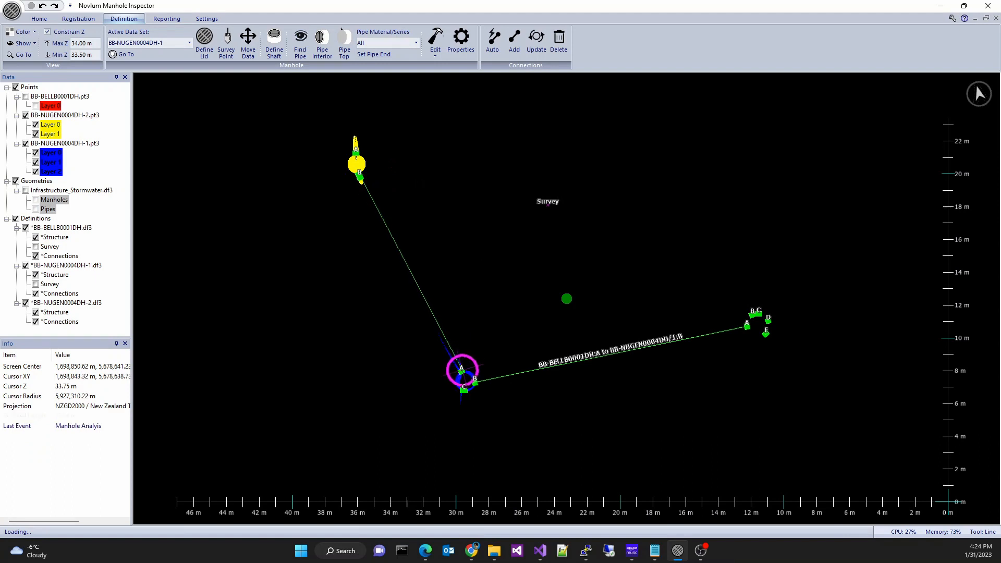
click(514, 48)
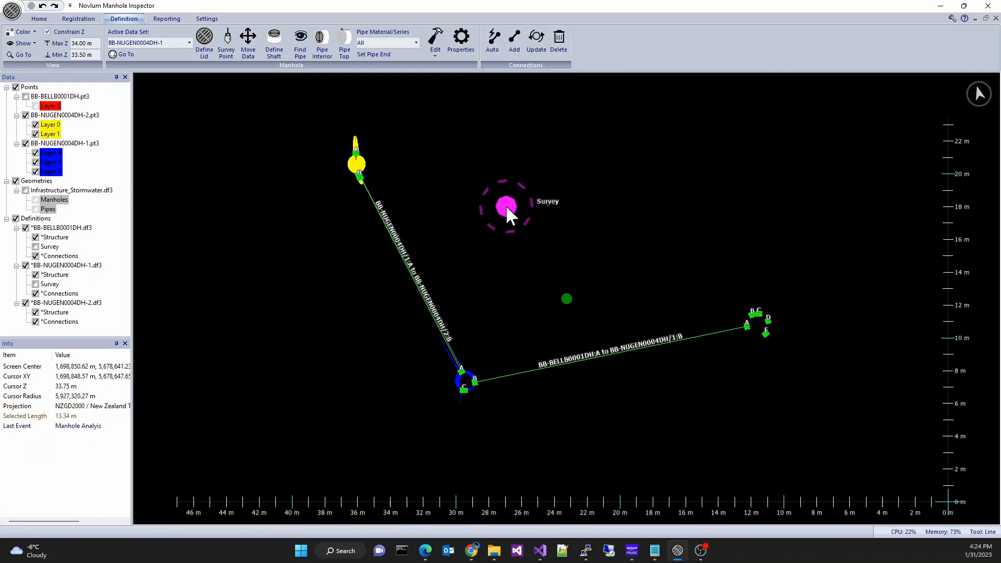
key(Escape)
- Add a connection from pipe B of BB-BELLB0001DH to a fixed point about 3.9 m away
scroll(596, 224, up, 3)
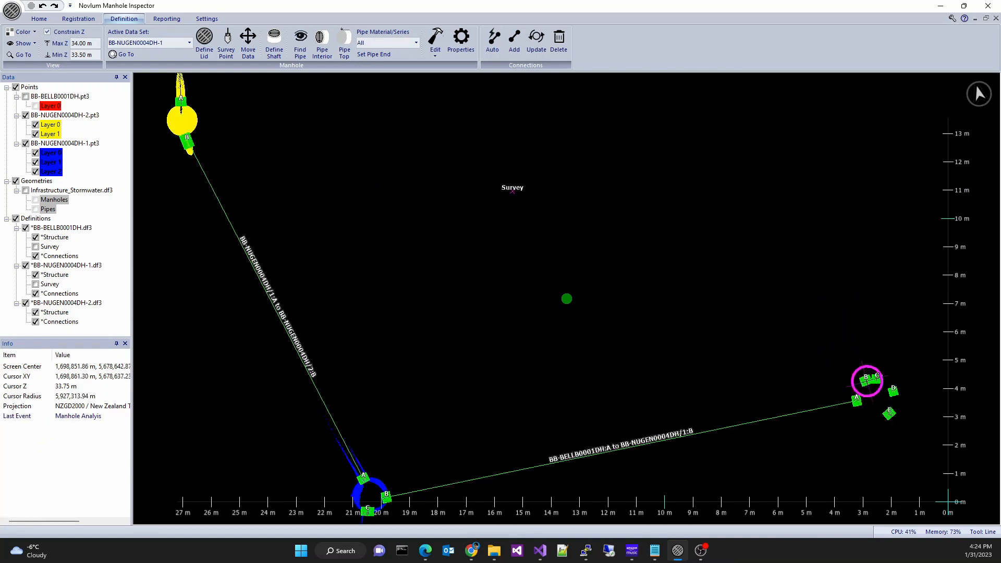
drag(867, 381, 812, 285)
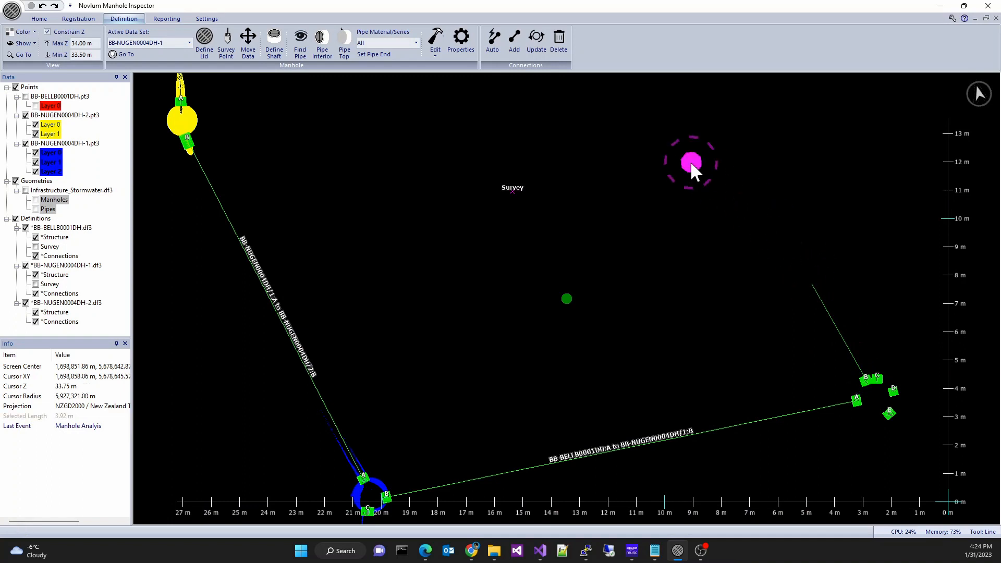
click(514, 40)
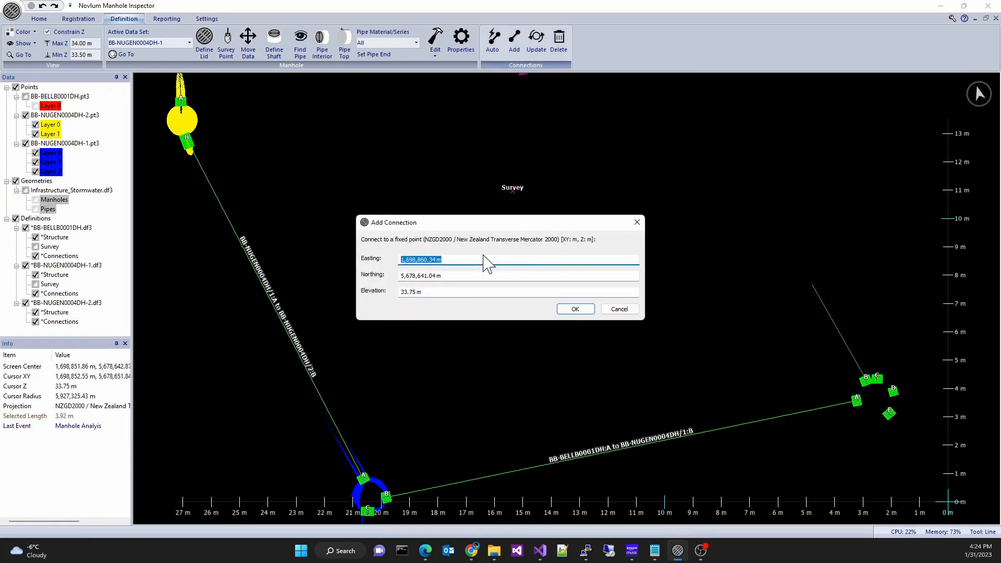
click(574, 309)
- Generate a report with project name Bell Block, location New Plymouth and prepared by Me
scroll(642, 300, down, 2)
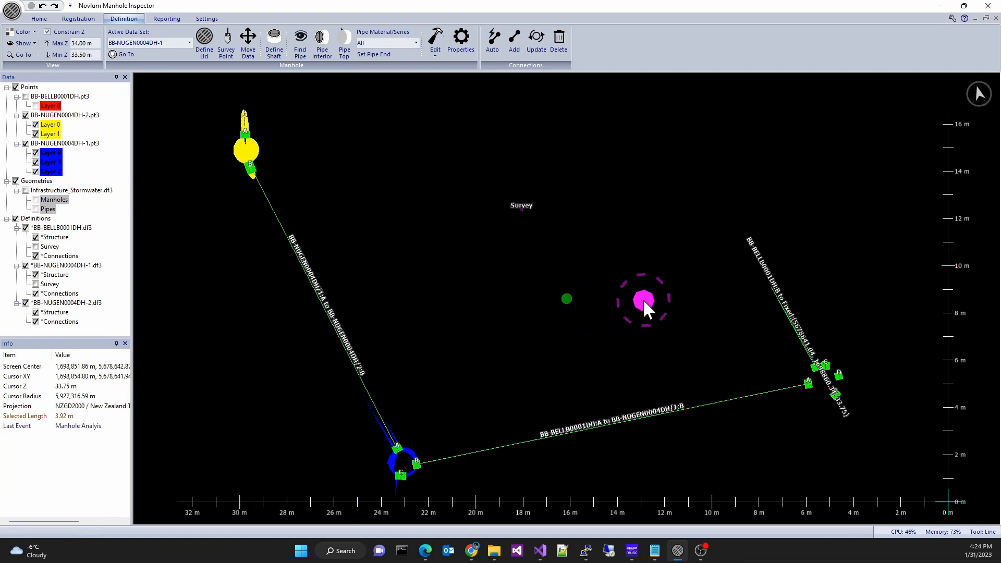
scroll(624, 269, down, 2)
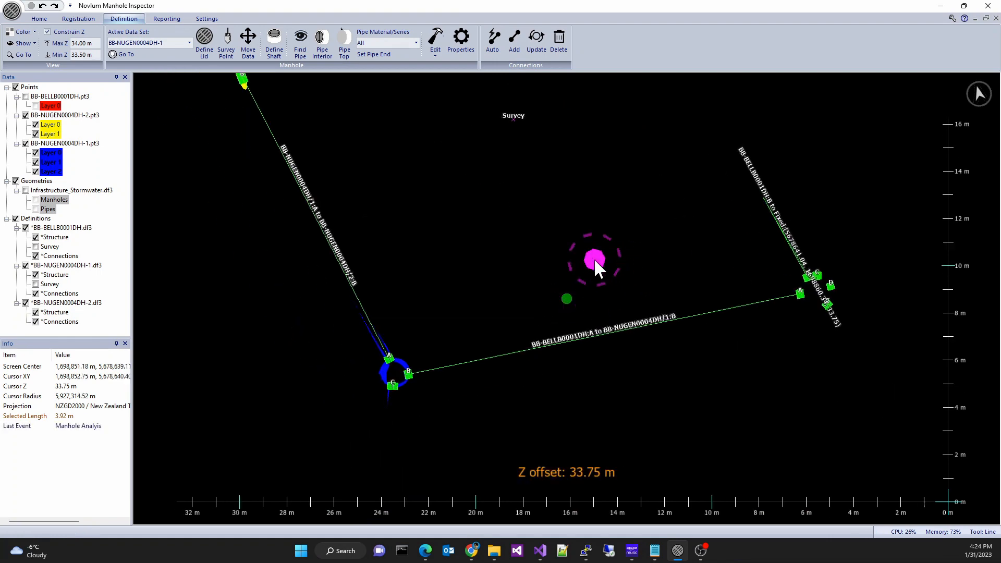
click(167, 19)
click(18, 44)
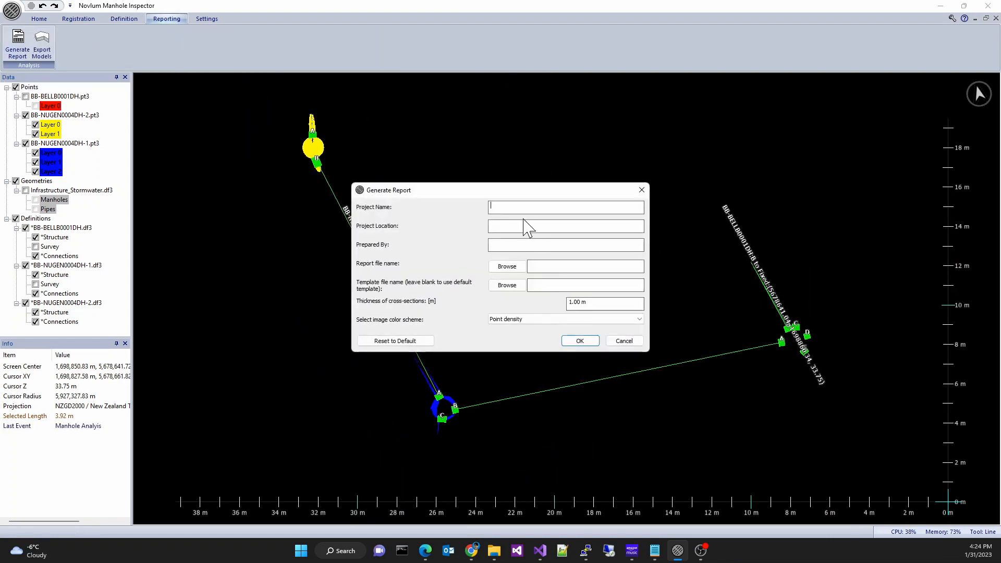
click(511, 268)
key(Escape)
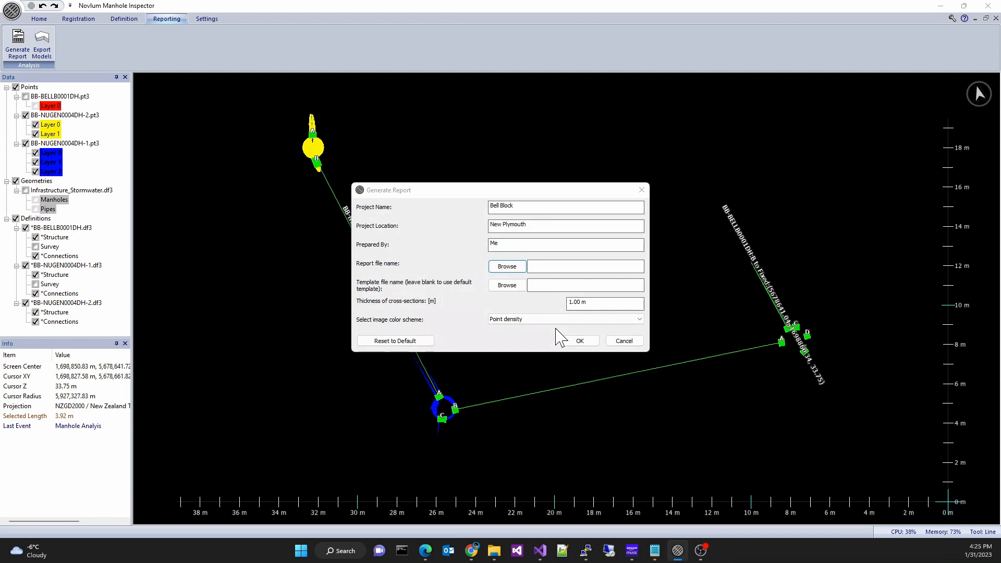
click(580, 341)
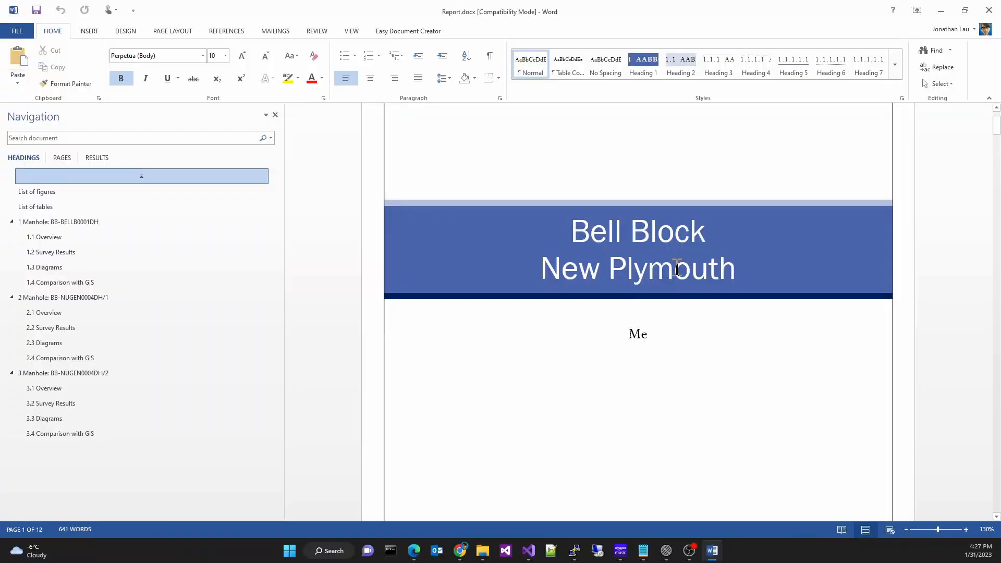
- Scroll through the generated report's title page, overview, survey results, diagrams and GIS comparison
scroll(677, 270, down, 10)
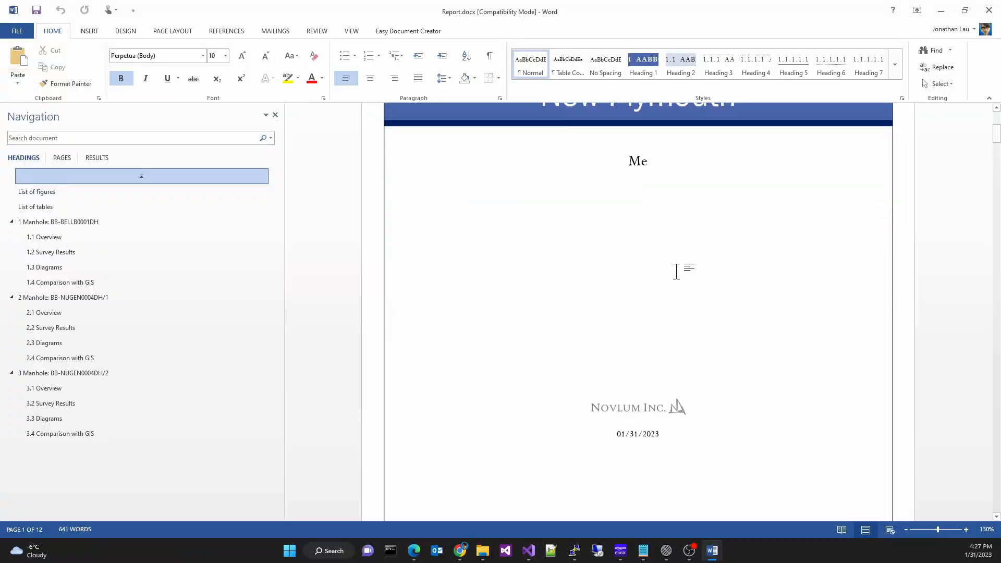
scroll(678, 272, down, 15)
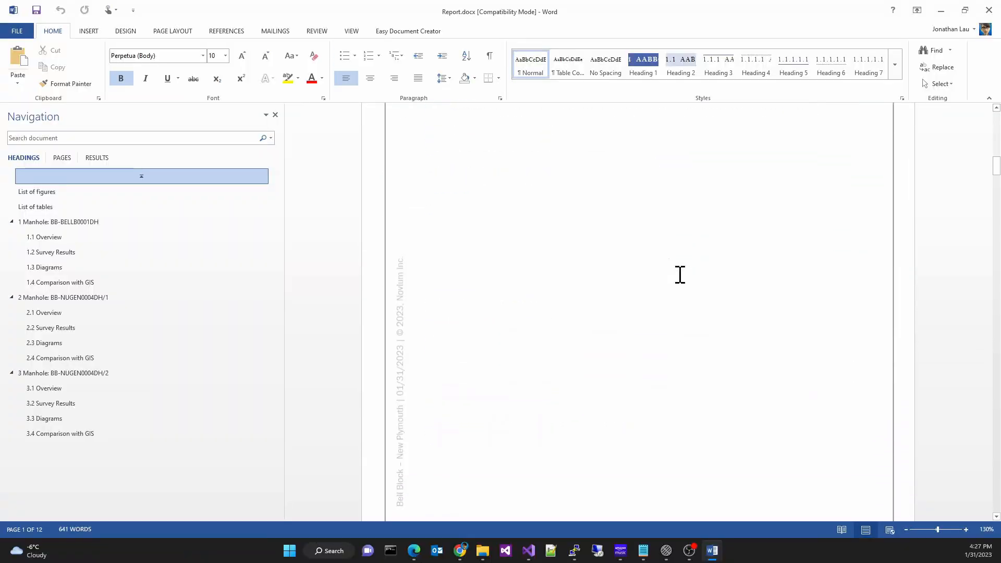
scroll(679, 275, down, 15)
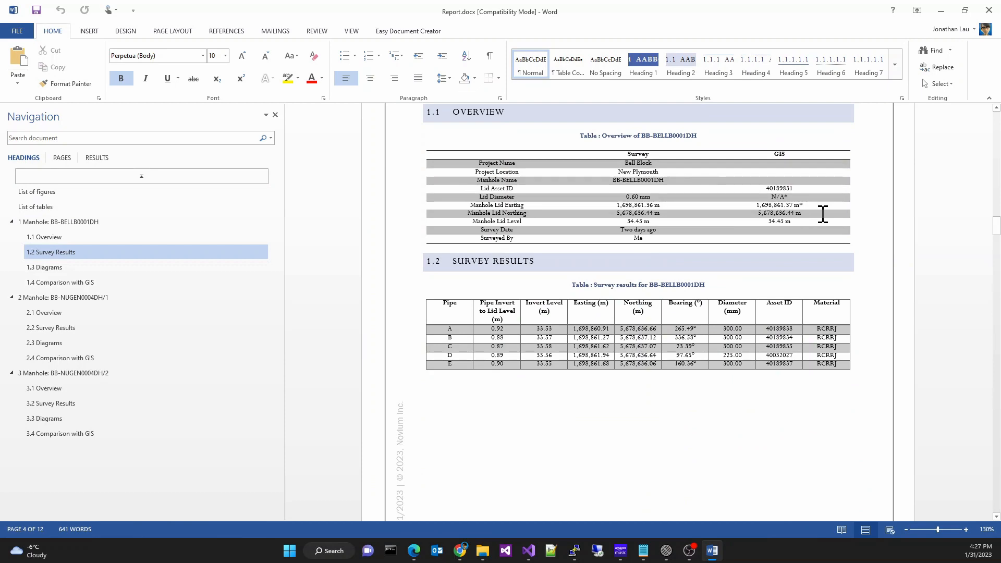
scroll(823, 213, down, 15)
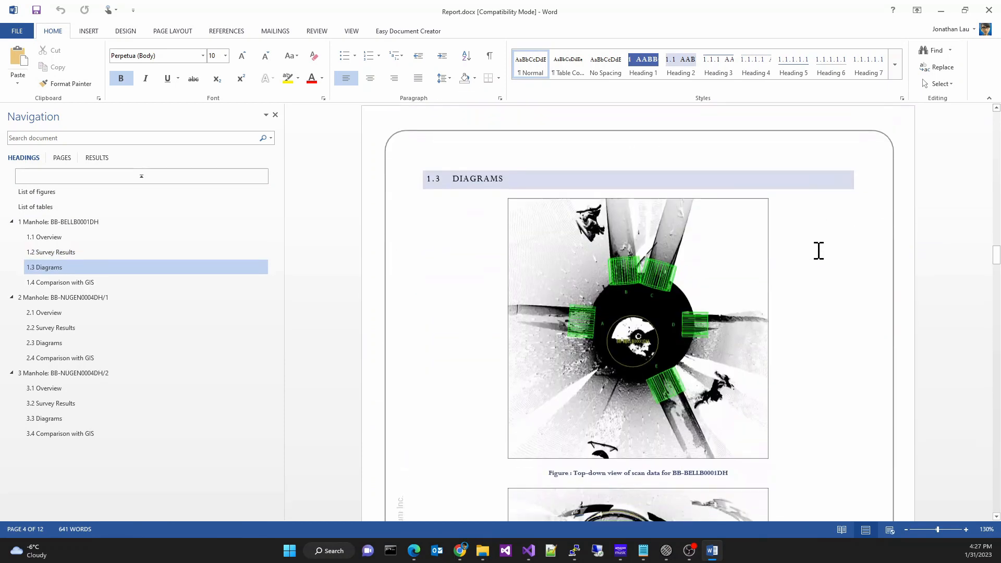
scroll(818, 250, down, 15)
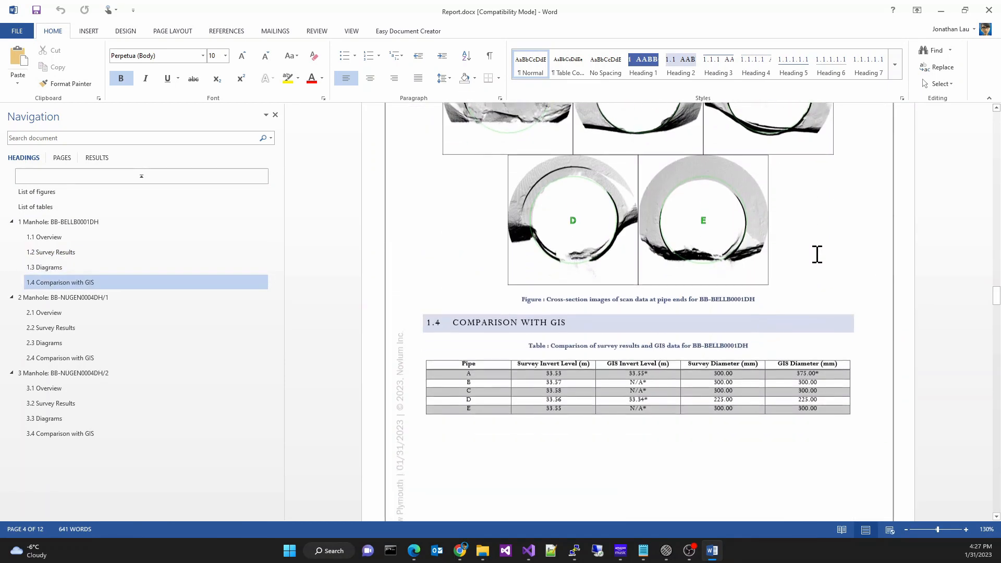
scroll(817, 254, down, 2)
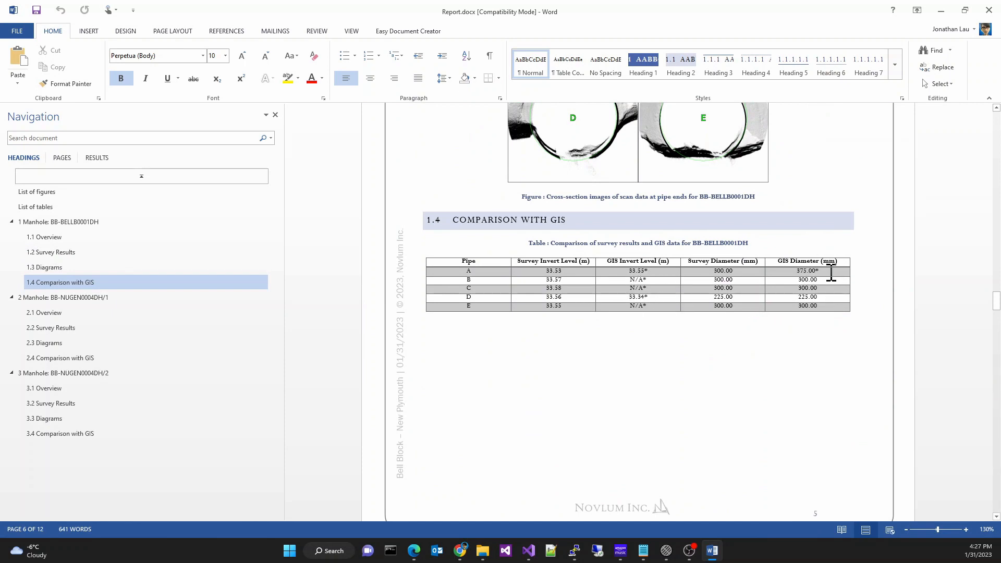
scroll(831, 273, down, 6)
- Return to Novlum Manhole Inspector and export pipes, lid, shaft, survey and connections to C:\Temp\WSP\Models.dxf
click(666, 550)
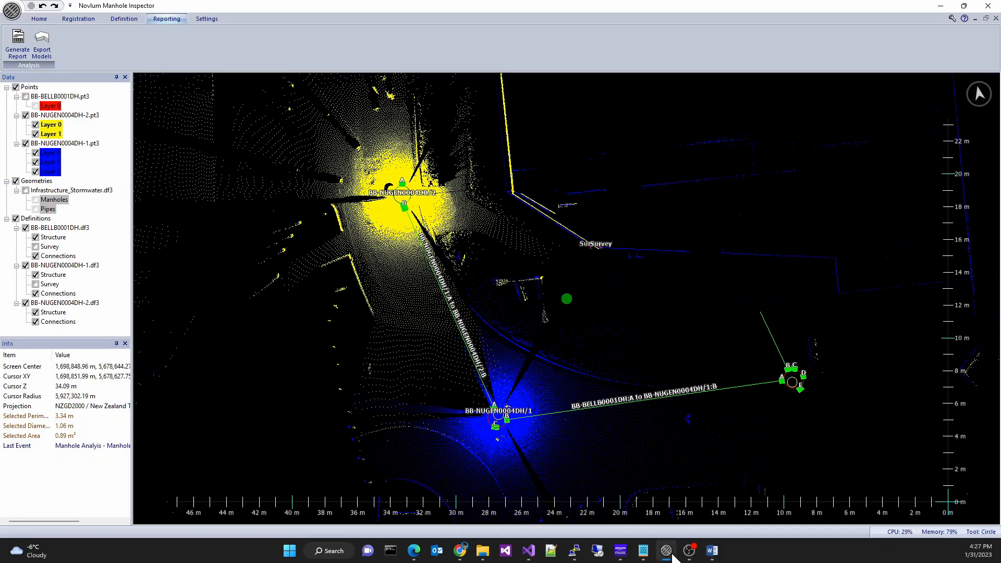
click(43, 46)
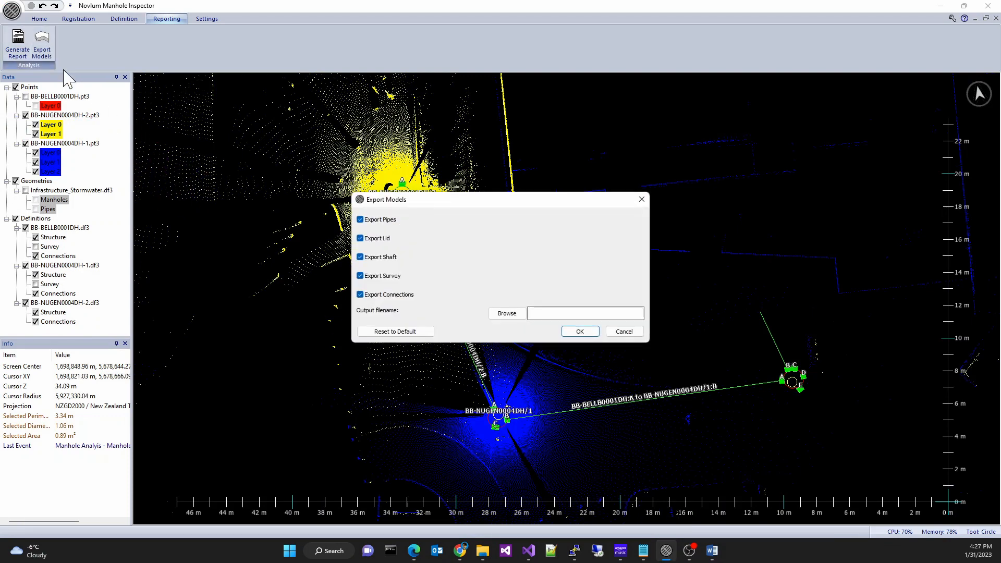
click(506, 313)
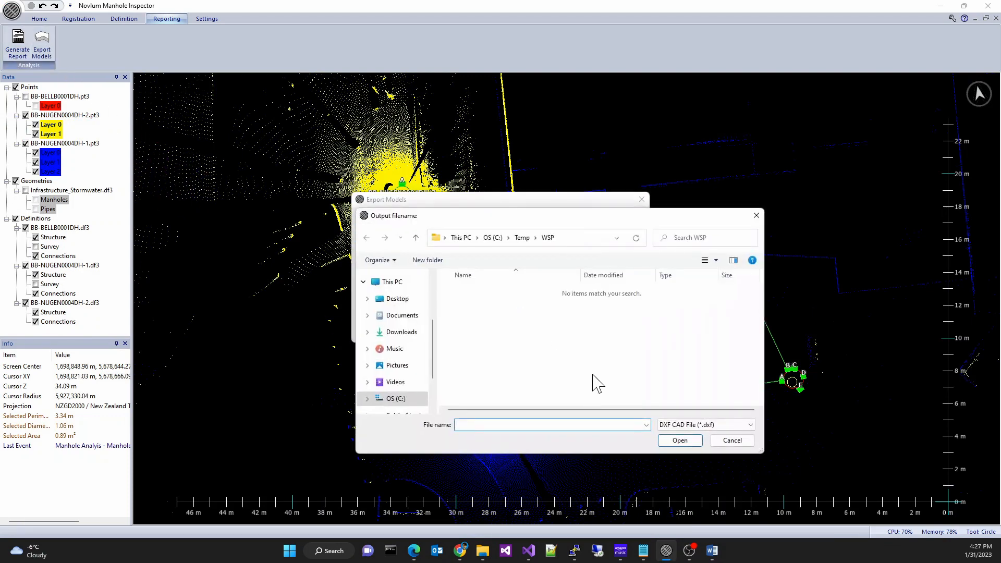
click(595, 421)
key(Return)
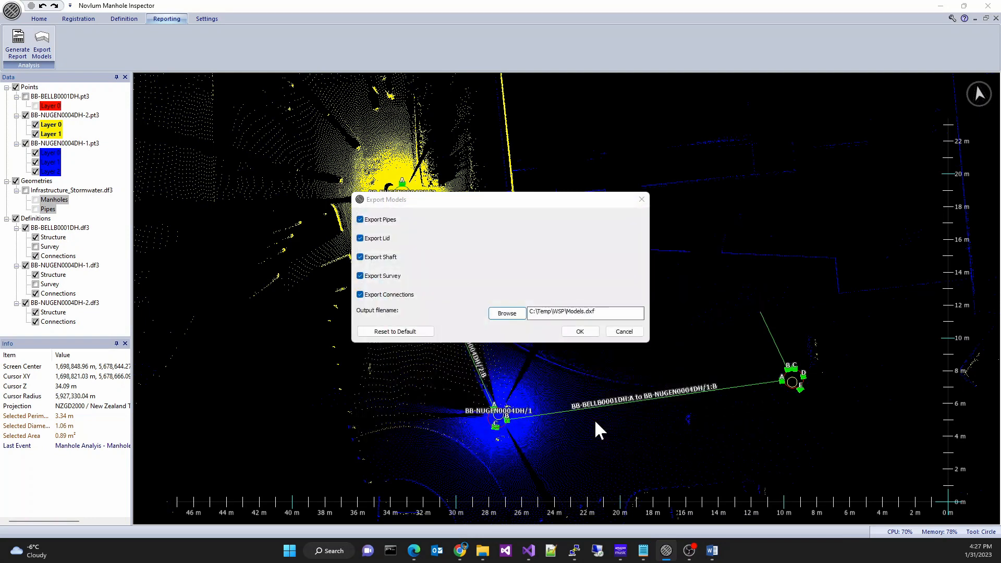
click(573, 332)
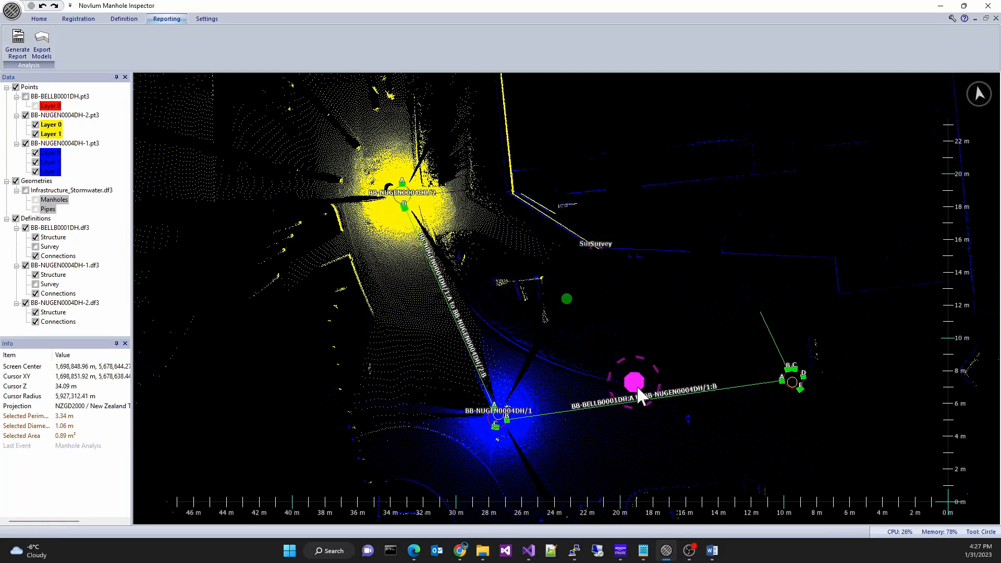